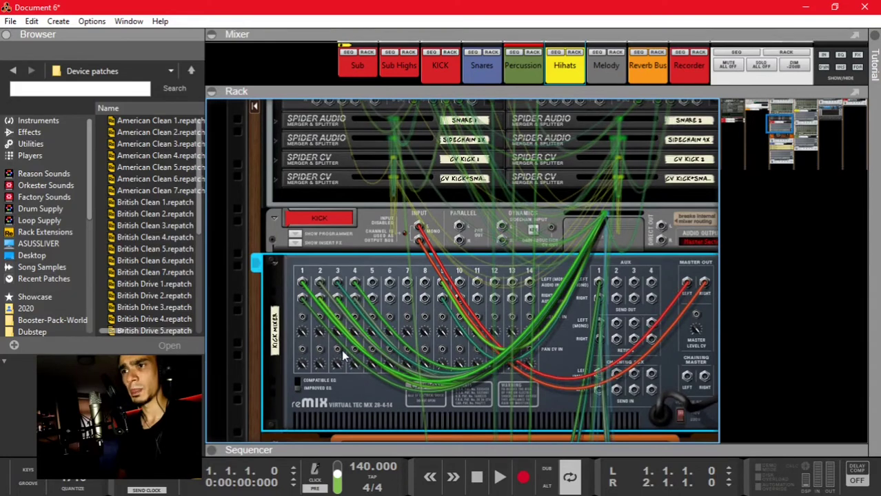
Examine the rear cabling from the kick-snare Redrum through the Spider splitters to the kick mixer
{"action": "scroll", "coordinate": [409, 357], "scroll_direction": "up", "scroll_amount": 5}
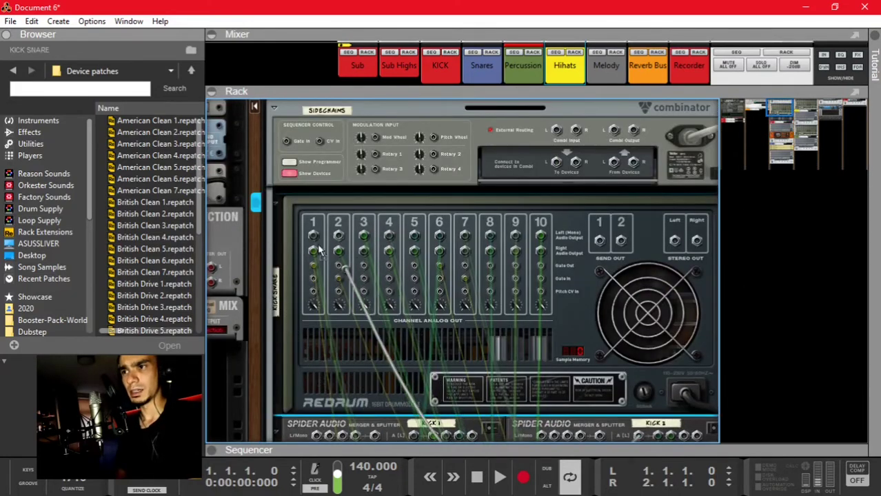
{"action": "scroll", "coordinate": [372, 334], "scroll_direction": "down", "scroll_amount": 5}
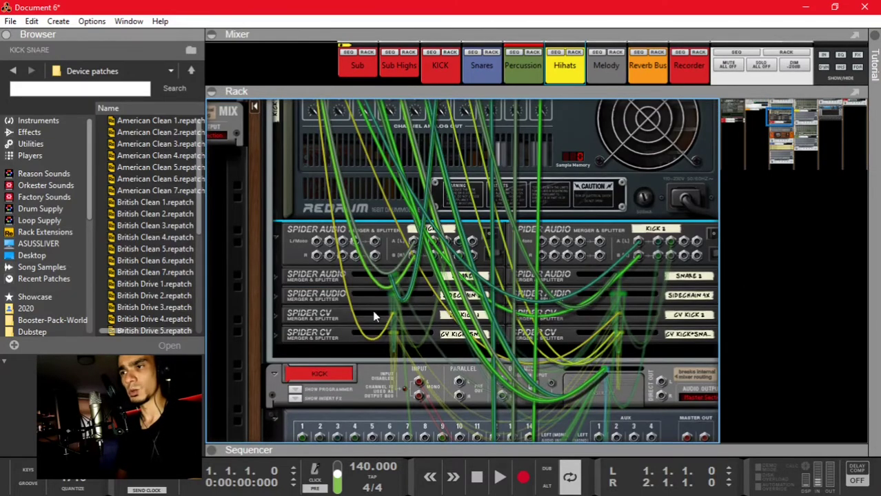
{"action": "scroll", "coordinate": [374, 316], "scroll_direction": "down", "scroll_amount": 3}
{"action": "left_click", "coordinate": [289, 373]}
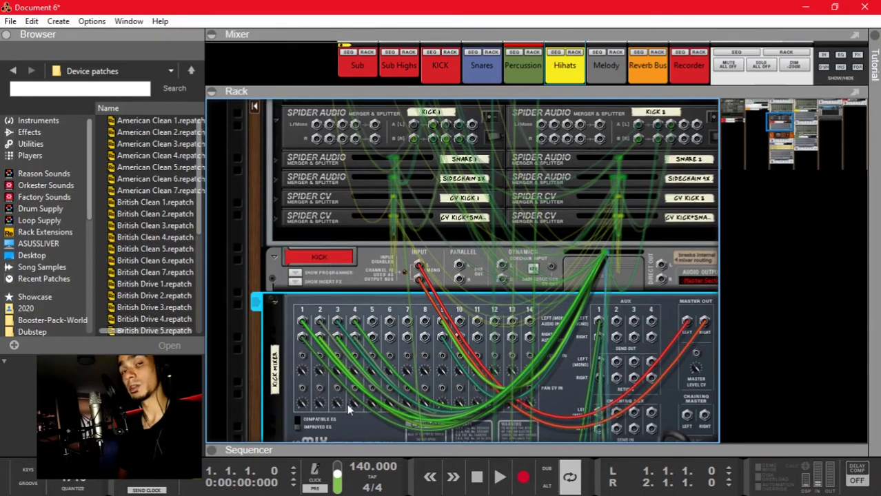
{"action": "scroll", "coordinate": [334, 268], "scroll_direction": "down", "scroll_amount": 3}
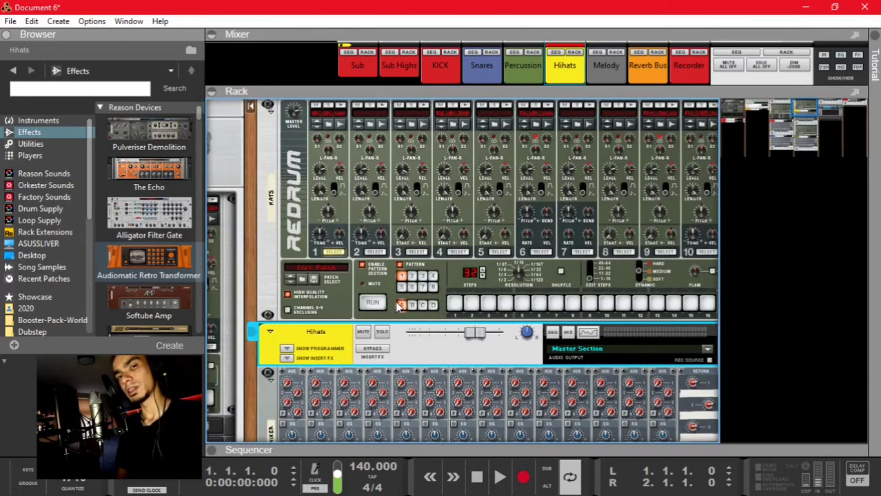
Examine the kick-snare Redrum in the Sidechains Combinator from the front and the back of the rack
{"action": "scroll", "coordinate": [397, 307], "scroll_direction": "left", "scroll_amount": 5}
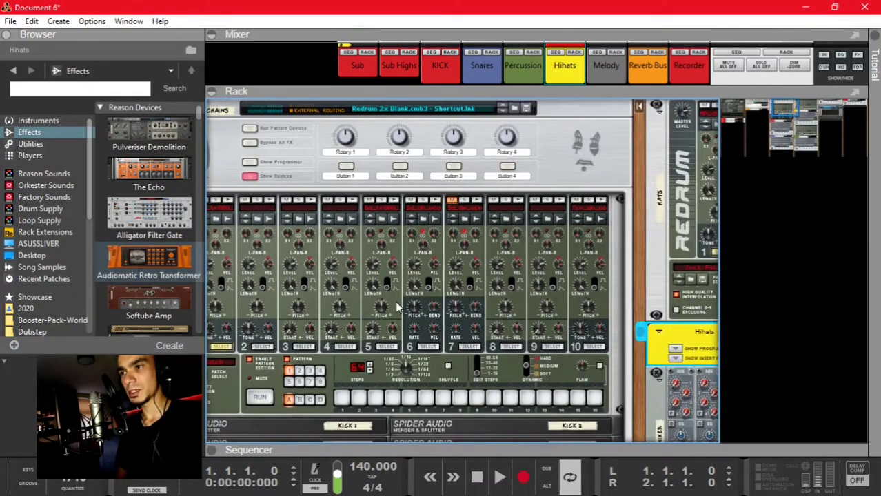
{"action": "scroll", "coordinate": [397, 307], "scroll_direction": "left", "scroll_amount": 2}
{"action": "scroll", "coordinate": [397, 304], "scroll_direction": "down", "scroll_amount": 5}
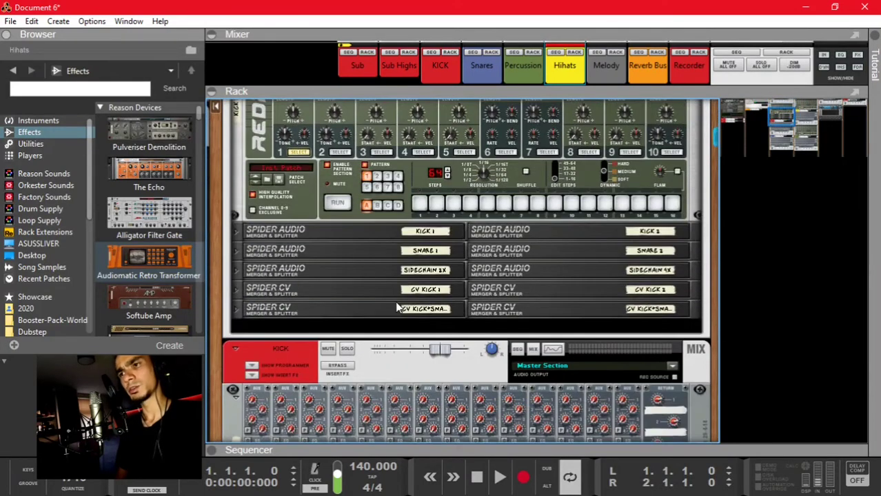
{"action": "scroll", "coordinate": [598, 335], "scroll_direction": "up", "scroll_amount": 5}
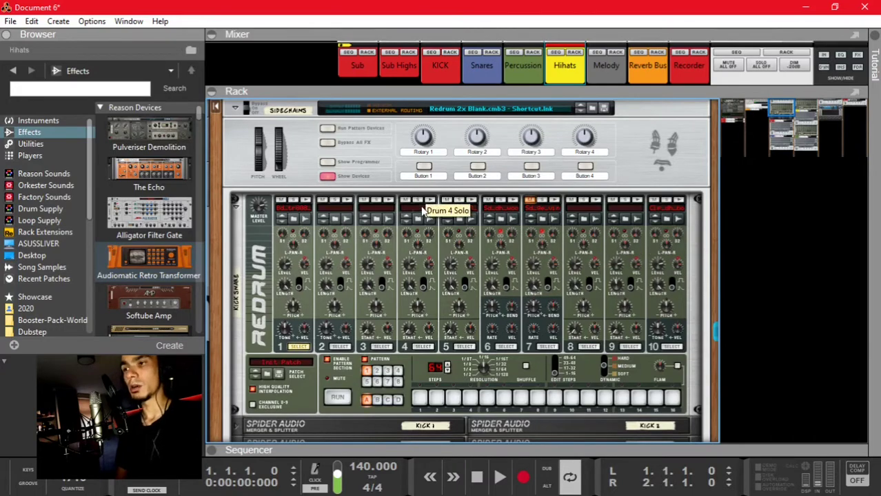
{"action": "key", "text": "Tab"}
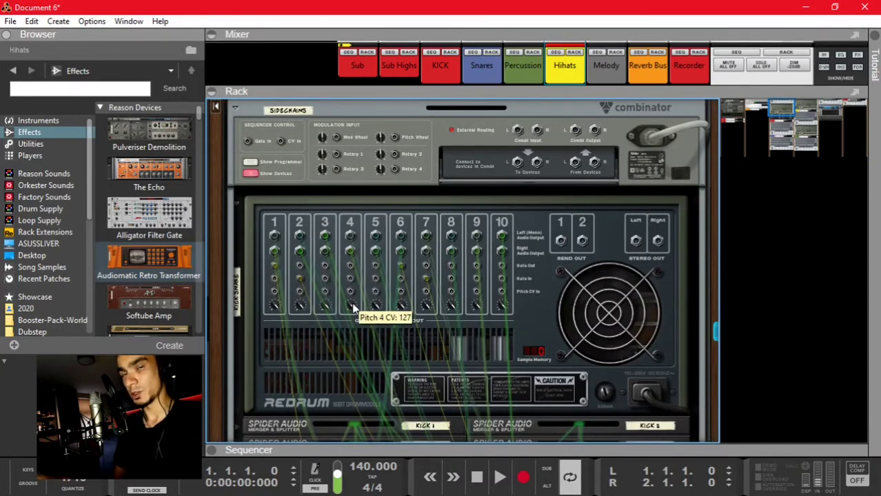
{"action": "key", "text": "Tab"}
{"action": "left_click", "coordinate": [262, 274]}
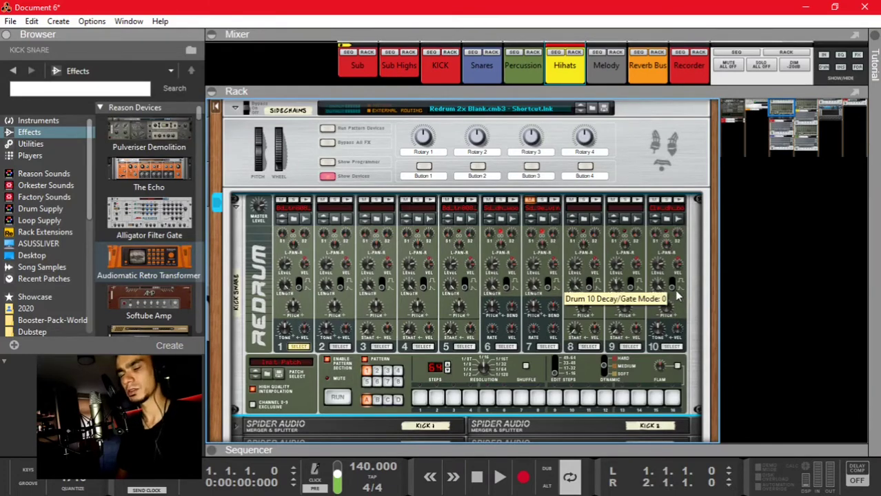
{"action": "scroll", "coordinate": [457, 258], "scroll_direction": "down", "scroll_amount": 3}
{"action": "scroll", "coordinate": [277, 268], "scroll_direction": "up", "scroll_amount": 3}
Show the insert effects of the KICK mix channel and go through its MClass Equalizers 1 to 5
{"action": "scroll", "coordinate": [302, 214], "scroll_direction": "down", "scroll_amount": 5}
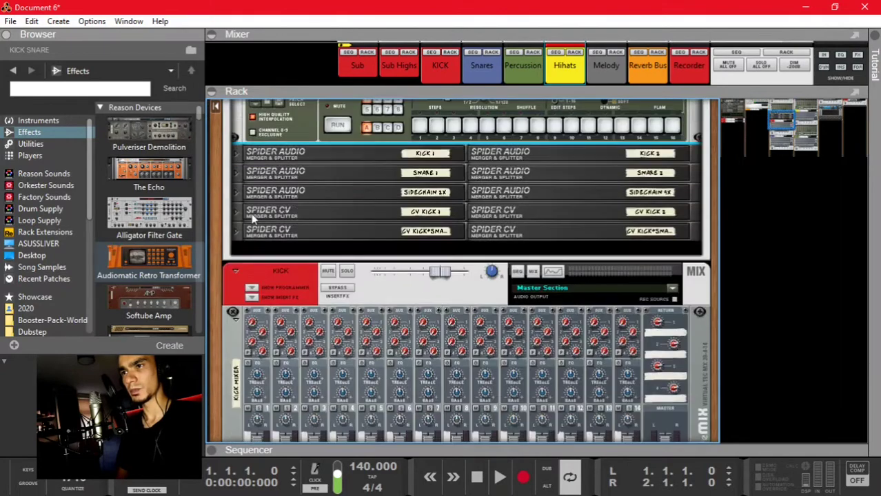
{"action": "left_click", "coordinate": [252, 219]}
{"action": "left_click", "coordinate": [251, 257]}
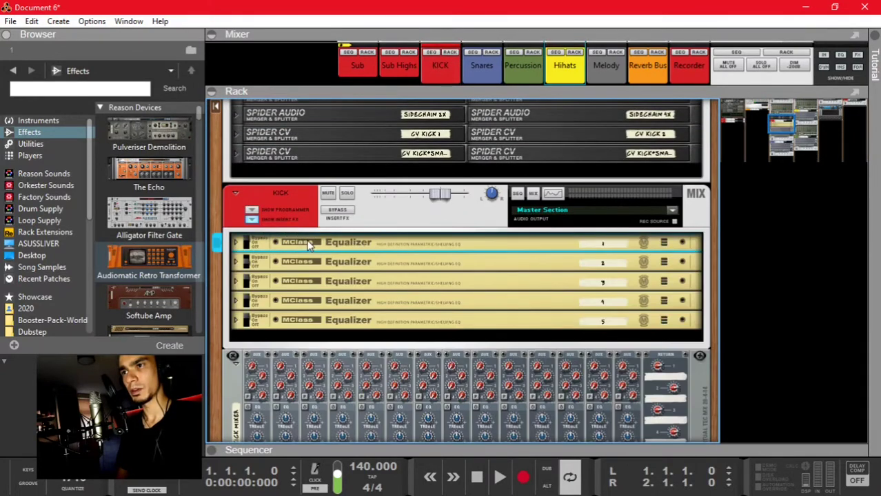
{"action": "left_click", "coordinate": [384, 289]}
{"action": "left_click", "coordinate": [392, 324]}
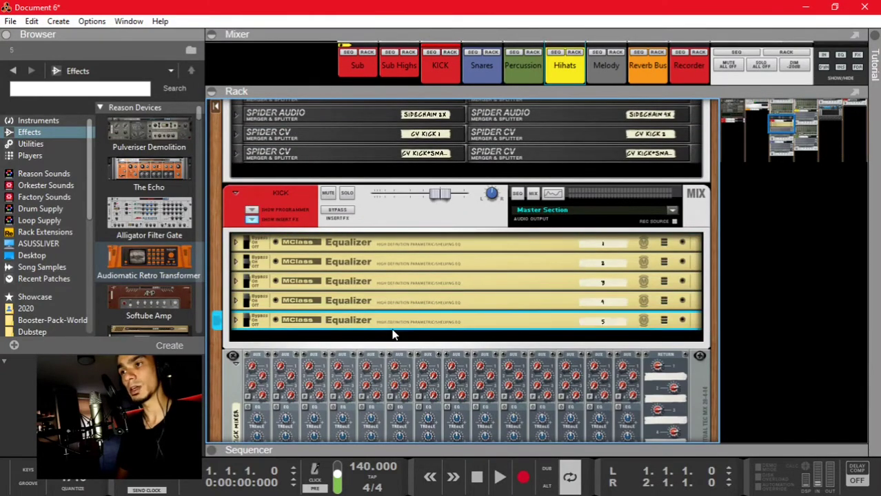
{"action": "left_click", "coordinate": [362, 250]}
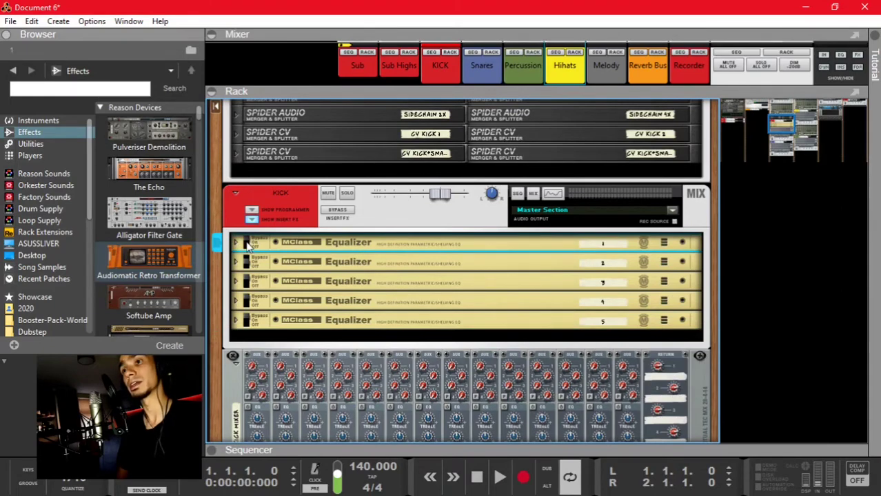
Unfold MClass Equalizers 1 and 2 in the KICK inserts and cut the low shelf gain on equalizer 2
{"action": "scroll", "coordinate": [257, 262], "scroll_direction": "up", "scroll_amount": 5}
{"action": "left_click", "coordinate": [301, 165]}
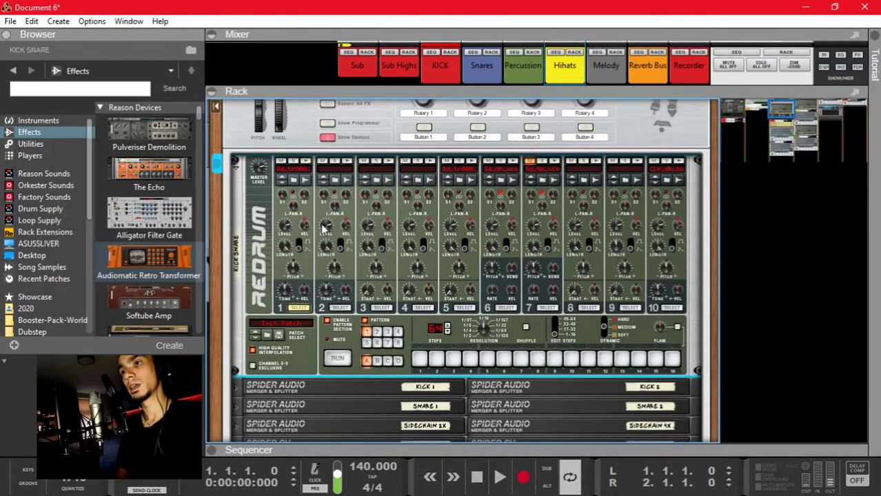
{"action": "scroll", "coordinate": [333, 200], "scroll_direction": "down", "scroll_amount": 5}
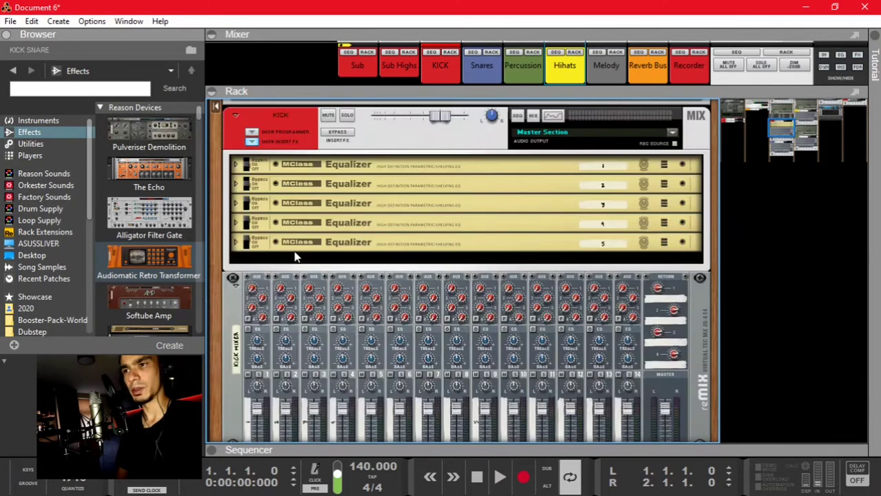
{"action": "left_click", "coordinate": [322, 165]}
{"action": "left_click", "coordinate": [235, 165]}
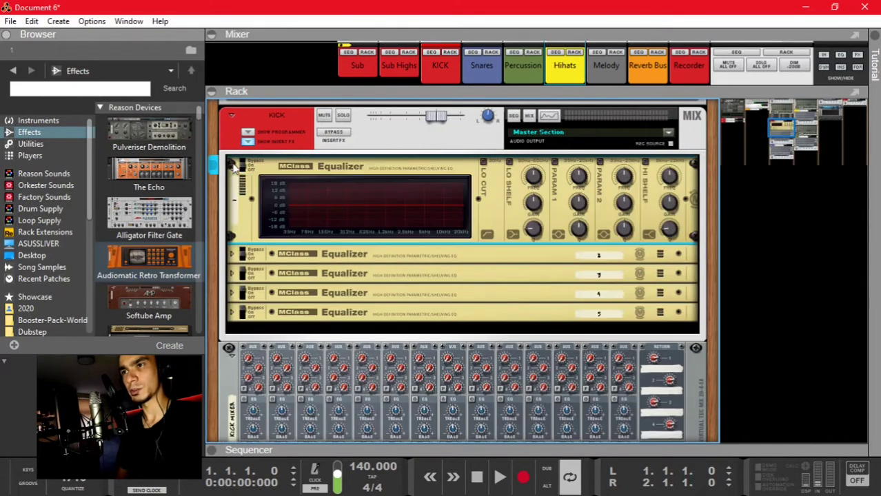
{"action": "left_click", "coordinate": [235, 256]}
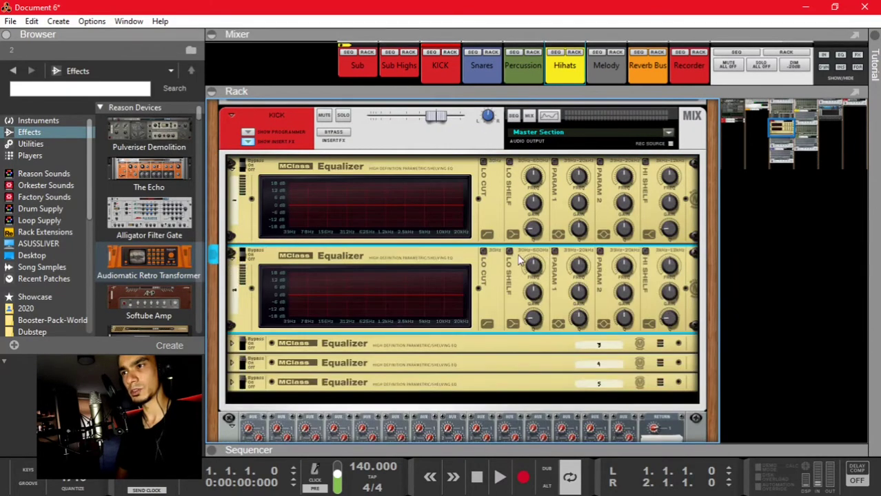
{"action": "left_click_drag", "start_coordinate": [542, 296], "coordinate": [541, 307]}
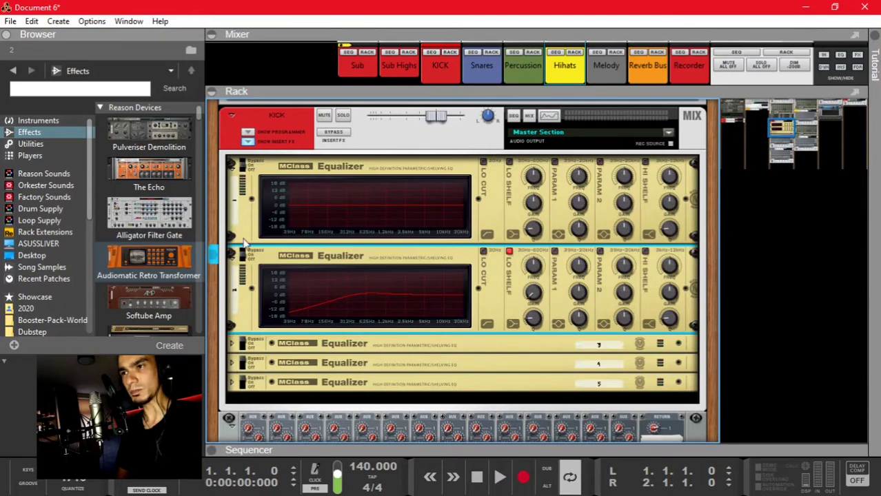
Fold MClass Equalizers 1 and 2 again, leaving the KICK channel's insert effects shown
{"action": "left_click", "coordinate": [233, 165]}
{"action": "left_click", "coordinate": [232, 185]}
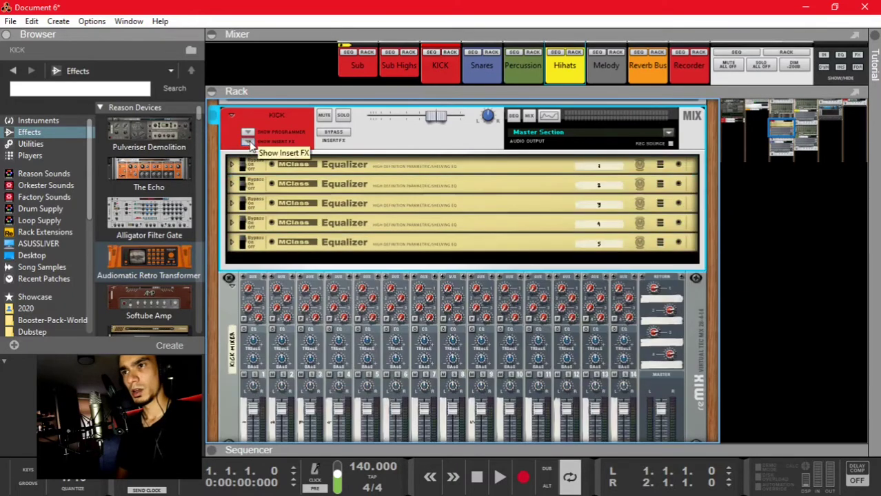
{"action": "left_click", "coordinate": [248, 142]}
{"action": "left_click", "coordinate": [248, 141]}
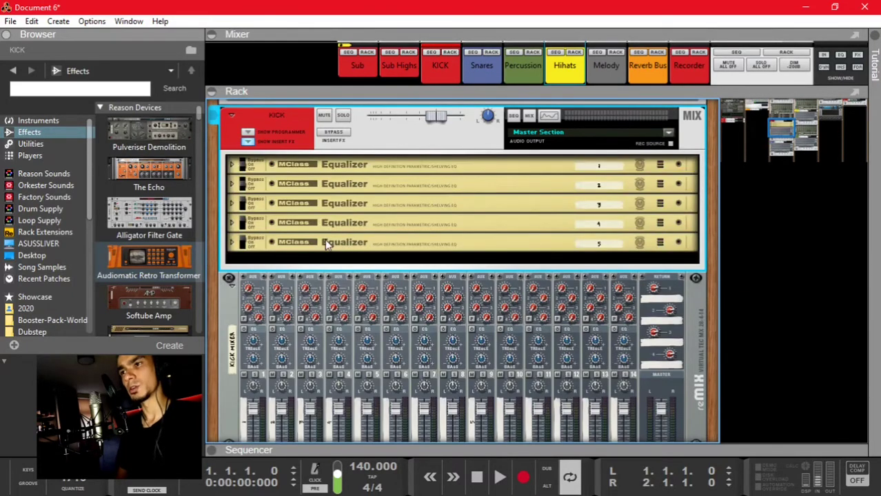
Add an Audiomatic Retro Transformer directly below the kick mixer as its first send effect
{"action": "scroll", "coordinate": [328, 245], "scroll_direction": "down", "scroll_amount": 3}
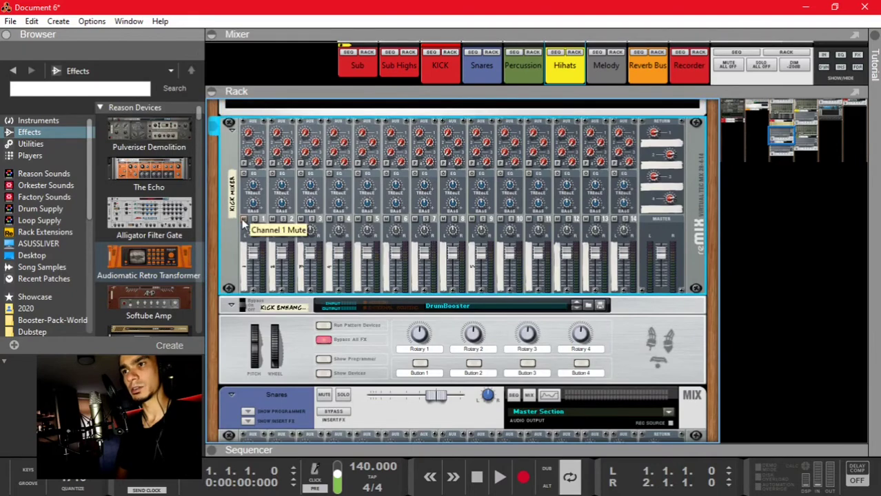
{"action": "scroll", "coordinate": [243, 227], "scroll_direction": "up", "scroll_amount": 2}
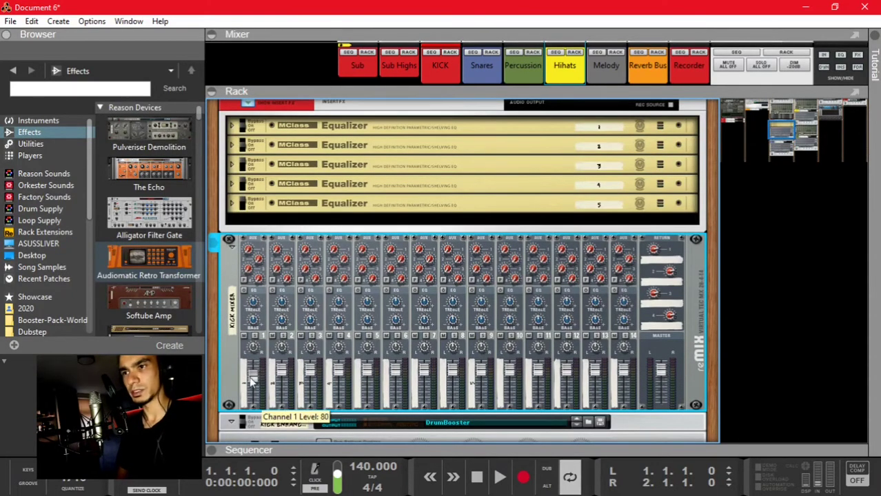
{"action": "left_click_drag", "start_coordinate": [175, 259], "coordinate": [475, 409]}
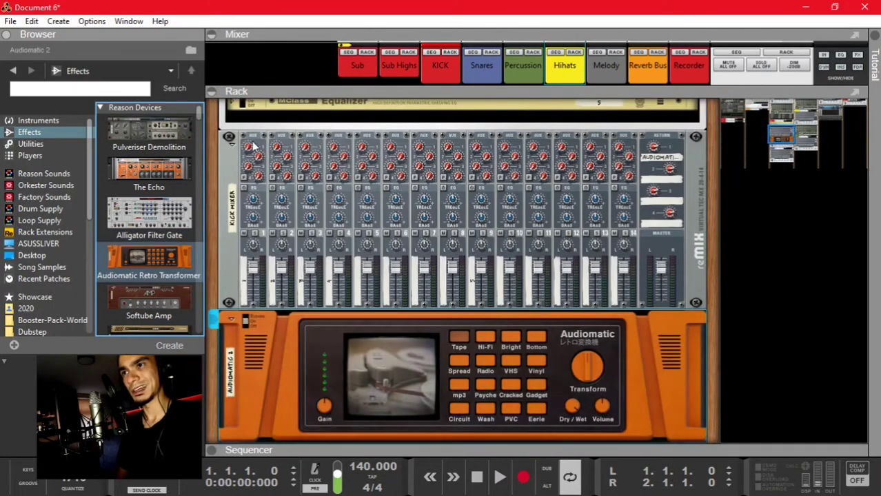
{"action": "left_click", "coordinate": [251, 154]}
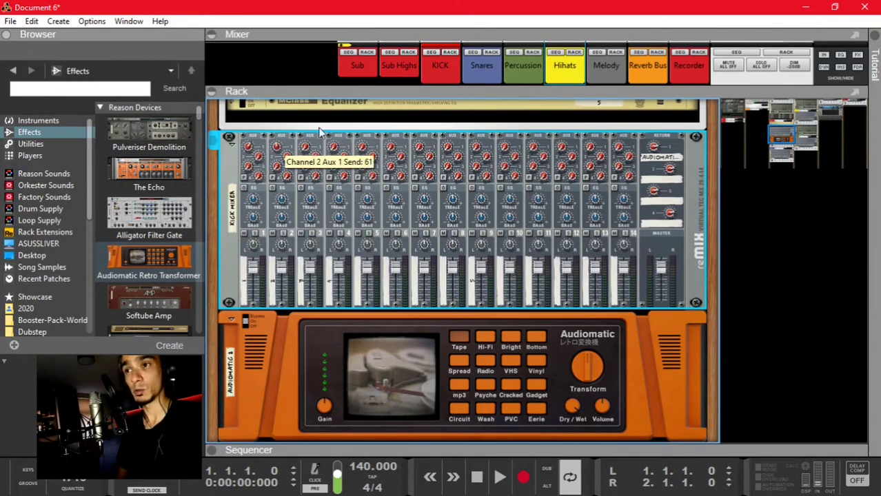
Show the devices inside the Kick Enhancer Combinator below the Audiomatic
{"action": "scroll", "coordinate": [241, 300], "scroll_direction": "down", "scroll_amount": 3}
{"action": "scroll", "coordinate": [241, 300], "scroll_direction": "down", "scroll_amount": 1}
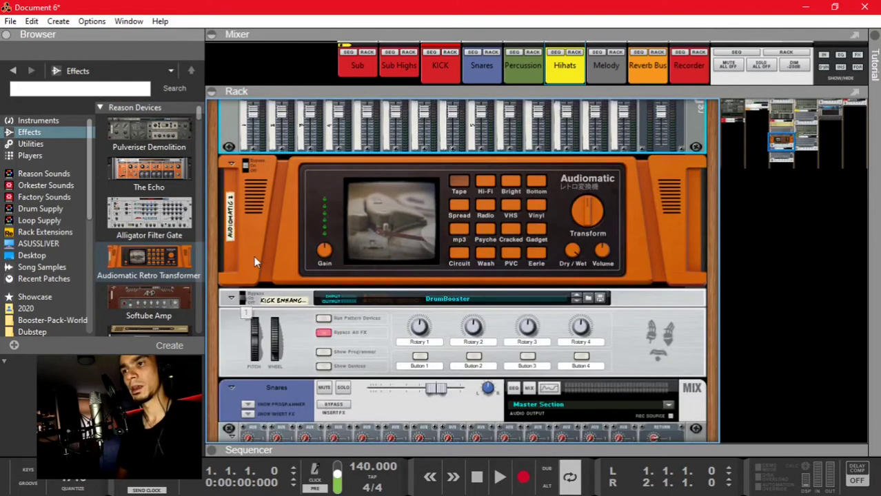
{"action": "left_click", "coordinate": [253, 327]}
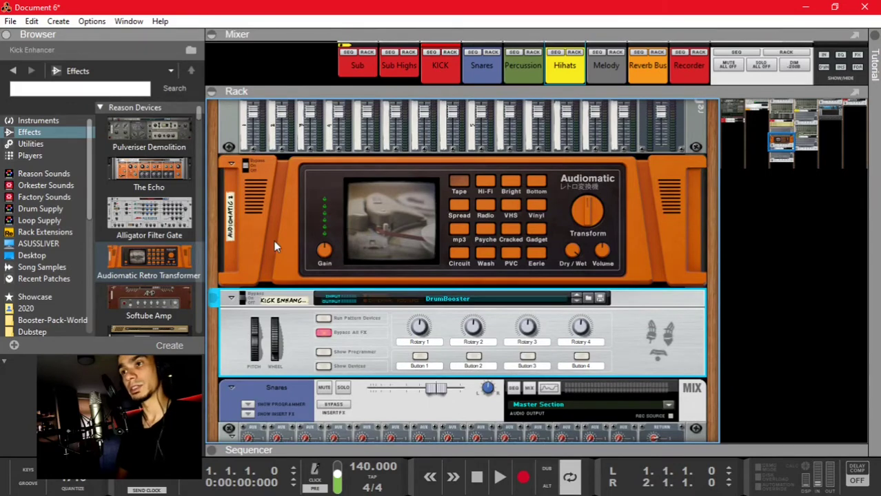
{"action": "scroll", "coordinate": [275, 247], "scroll_direction": "up", "scroll_amount": 3}
{"action": "scroll", "coordinate": [283, 275], "scroll_direction": "down", "scroll_amount": 4}
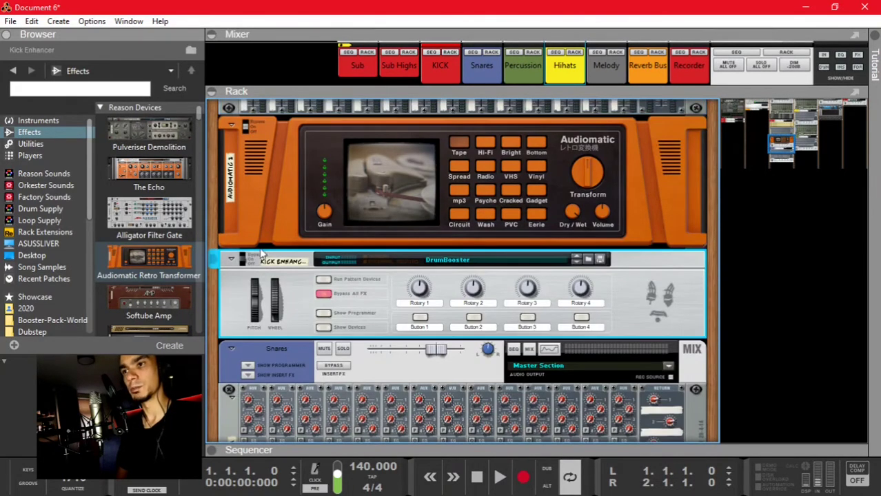
{"action": "left_click", "coordinate": [322, 327]}
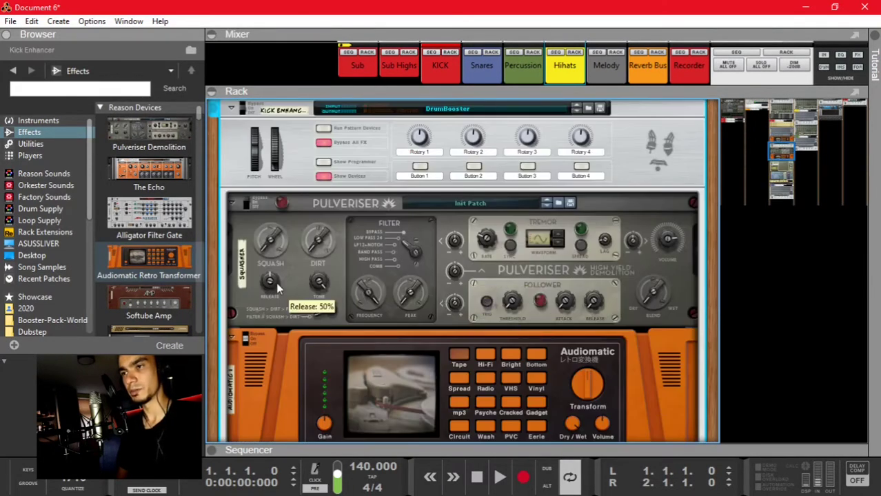
Examine the Kick Enhancer's effect chain, from the Pulveriser and Audiomatic to the transient shaper and MClass Maximizer
{"action": "scroll", "coordinate": [276, 282], "scroll_direction": "down", "scroll_amount": 2}
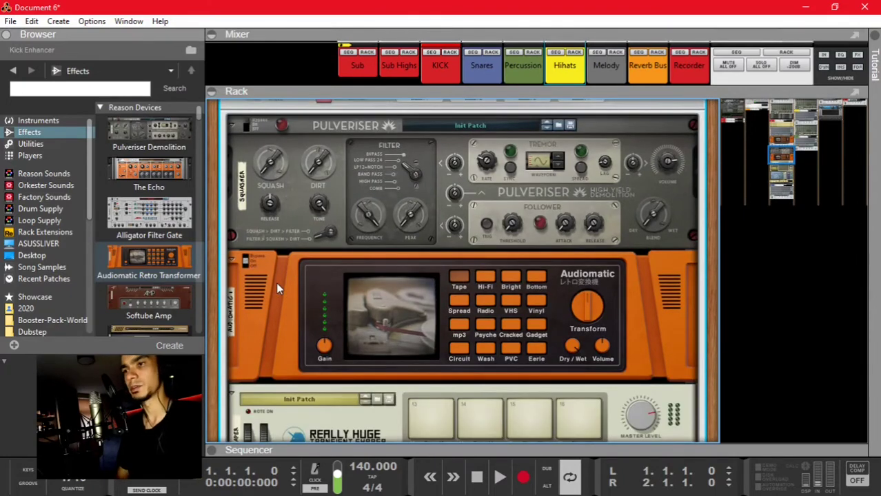
{"action": "scroll", "coordinate": [276, 284], "scroll_direction": "up", "scroll_amount": 1}
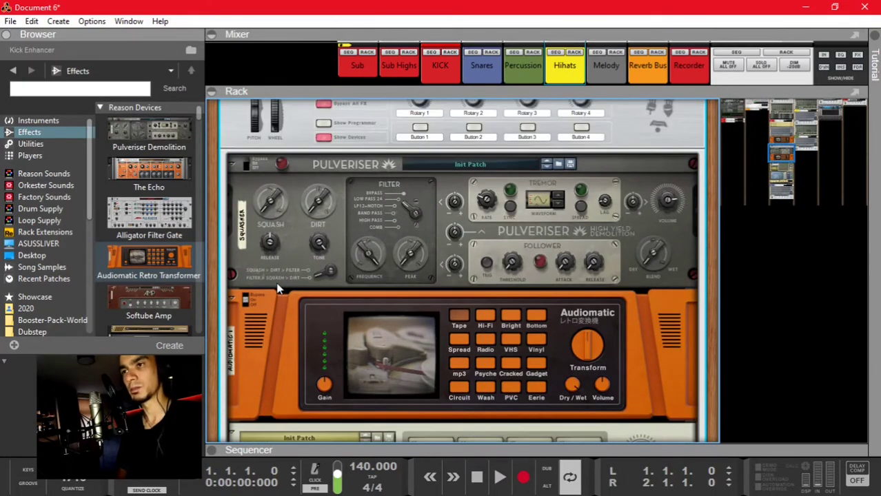
{"action": "left_click", "coordinate": [319, 164]}
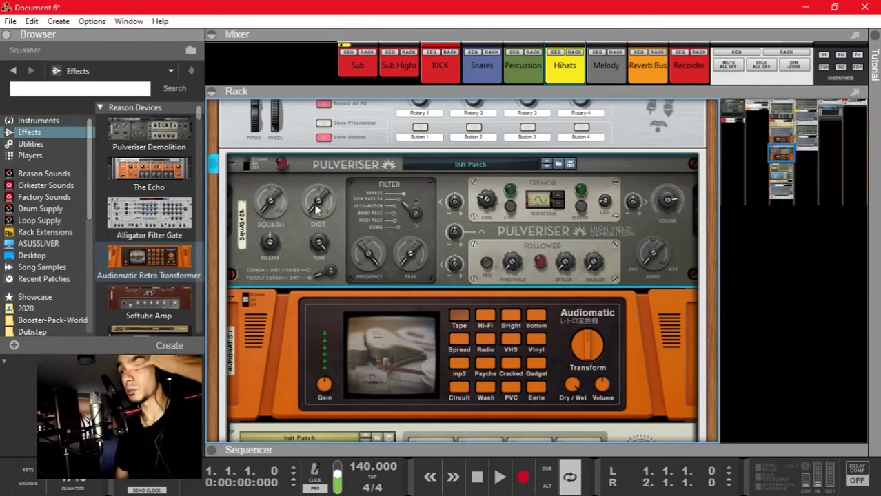
{"action": "scroll", "coordinate": [265, 257], "scroll_direction": "down", "scroll_amount": 2}
{"action": "scroll", "coordinate": [288, 269], "scroll_direction": "down", "scroll_amount": 9}
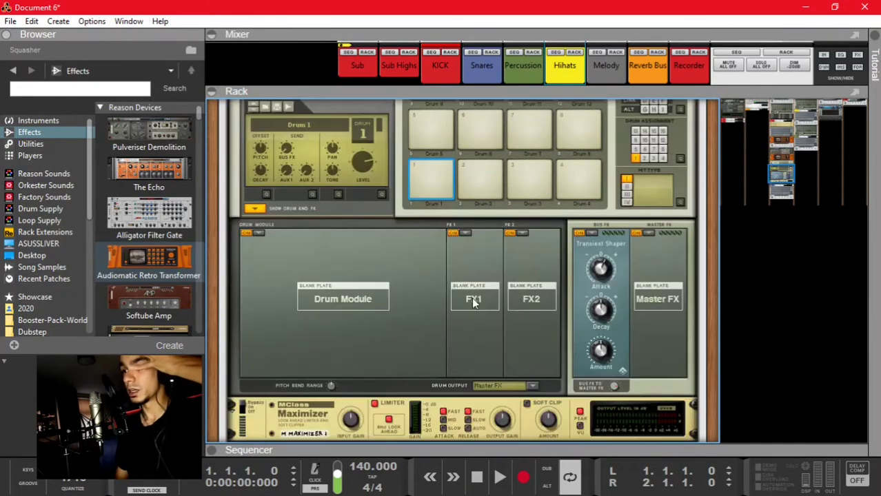
{"action": "scroll", "coordinate": [410, 281], "scroll_direction": "up", "scroll_amount": 2}
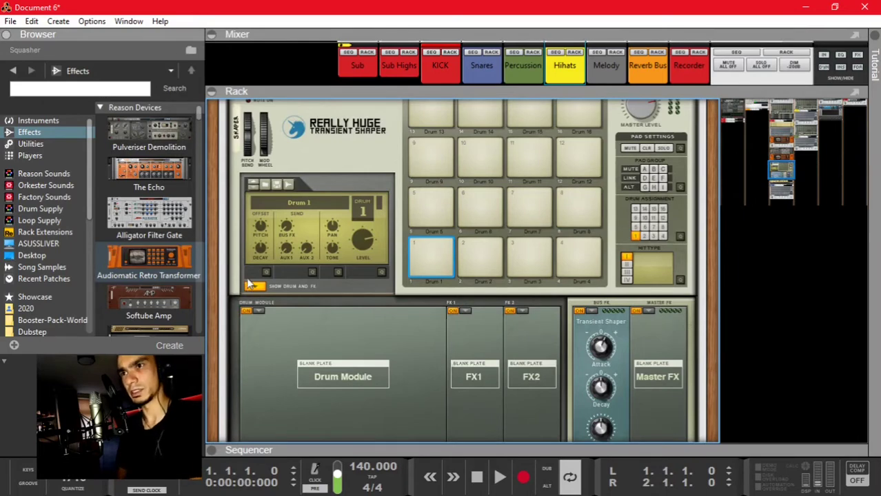
{"action": "scroll", "coordinate": [331, 328], "scroll_direction": "down", "scroll_amount": 4}
{"action": "left_click", "coordinate": [290, 350]}
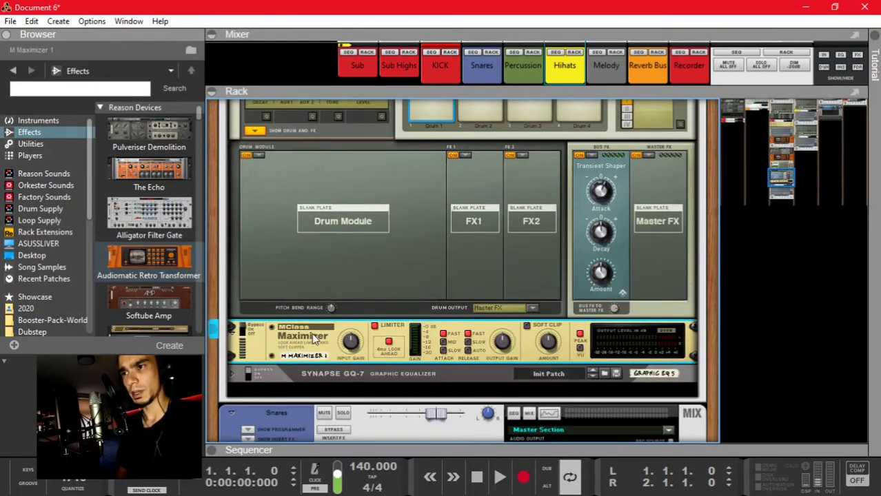
{"action": "scroll", "coordinate": [249, 373], "scroll_direction": "up", "scroll_amount": 10}
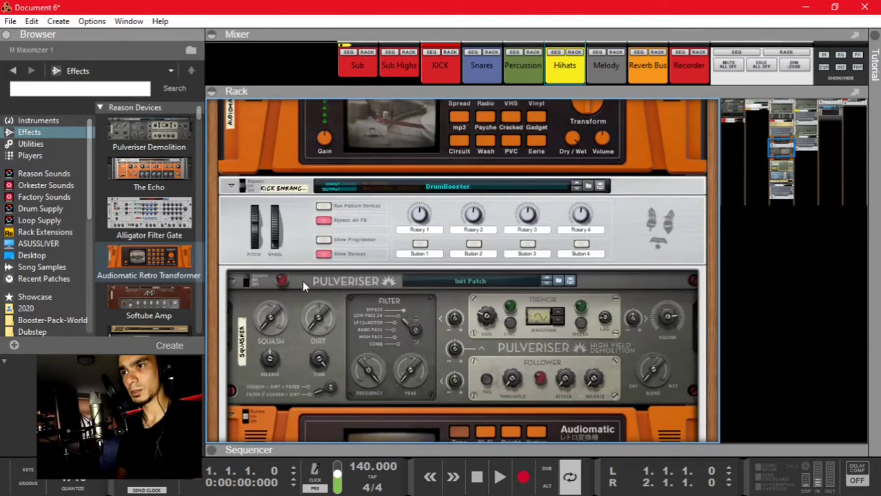
Hide the devices inside the Kick Enhancer Combinator
{"action": "left_click", "coordinate": [323, 254]}
{"action": "scroll", "coordinate": [289, 276], "scroll_direction": "down", "scroll_amount": 3}
{"action": "scroll", "coordinate": [283, 282], "scroll_direction": "up", "scroll_amount": 3}
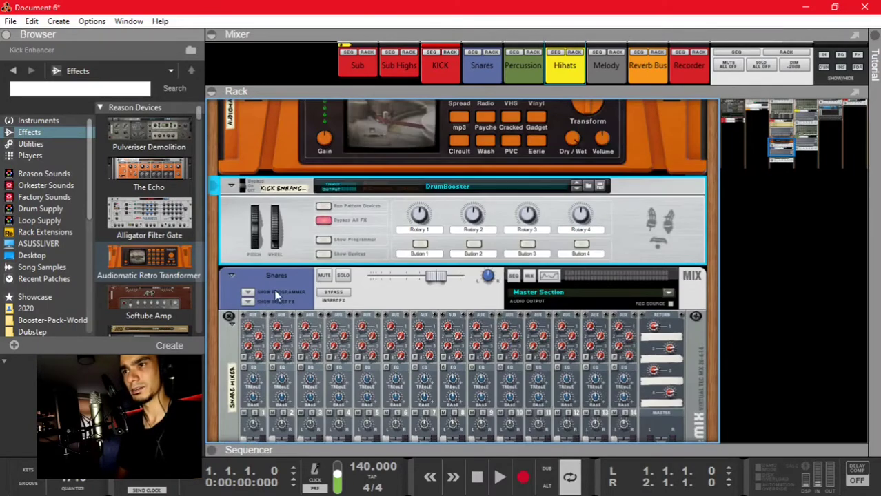
{"action": "left_click", "coordinate": [274, 290]}
{"action": "left_click", "coordinate": [301, 236]}
Flip the rack to inspect the rear cabling of the kick mixer and Audiomatic, and return to the front view
{"action": "key", "text": "Tab"}
{"action": "scroll", "coordinate": [507, 216], "scroll_direction": "down", "scroll_amount": 5}
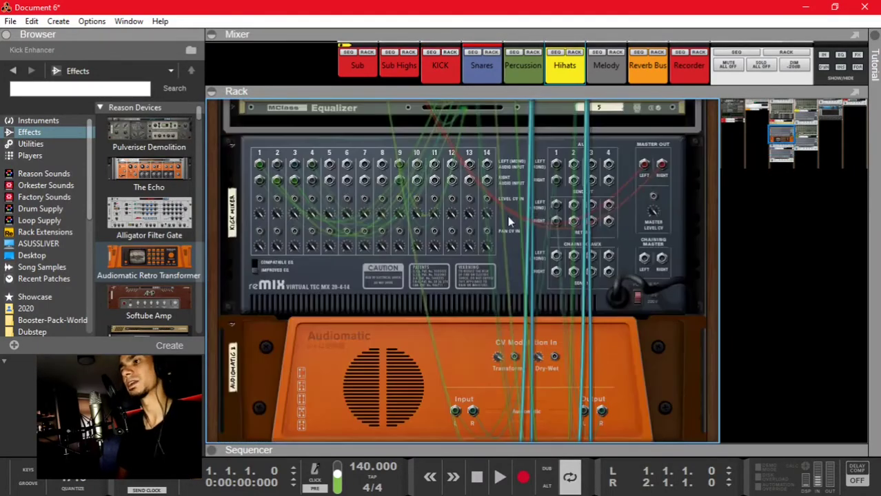
{"action": "key", "text": "Tab"}
Select the KICK channel in the main mixer and go to its device in the rack below the kick and snare Redrum
{"action": "key", "text": "F5"}
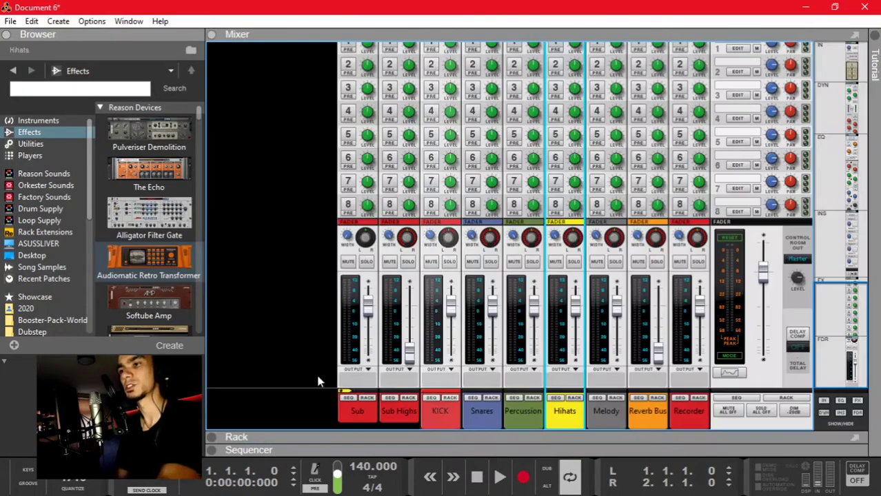
{"action": "left_click", "coordinate": [431, 415]}
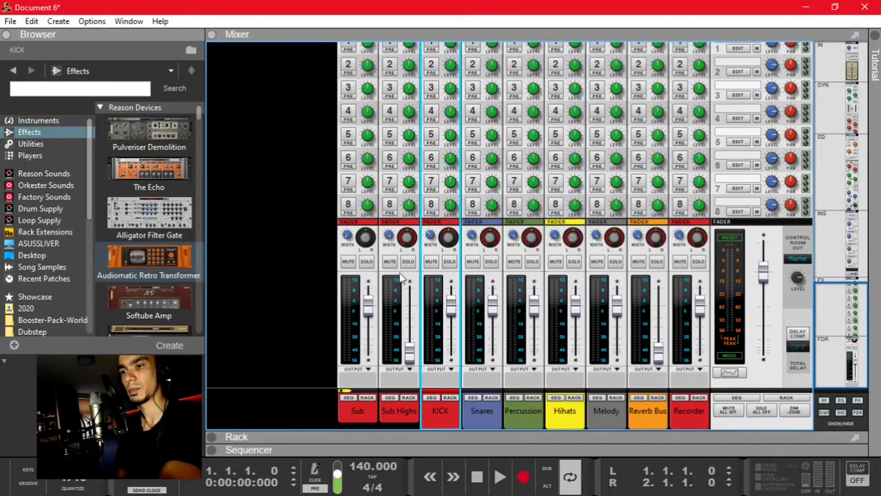
{"action": "left_click", "coordinate": [449, 399]}
{"action": "scroll", "coordinate": [461, 209], "scroll_direction": "up", "scroll_amount": 8}
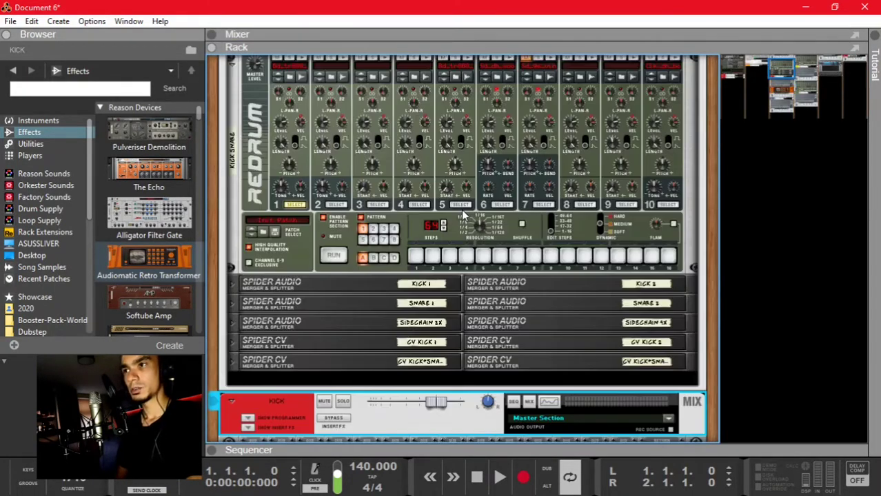
Show the Snares channel's insert effects and go through its MClass Equalizers 6 to 10 one by one
{"action": "scroll", "coordinate": [667, 257], "scroll_direction": "down", "scroll_amount": 10}
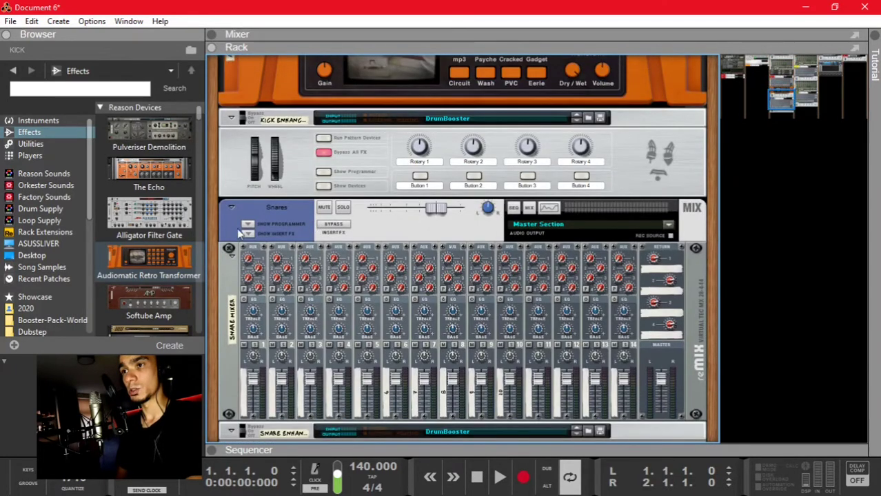
{"action": "left_click", "coordinate": [246, 234]}
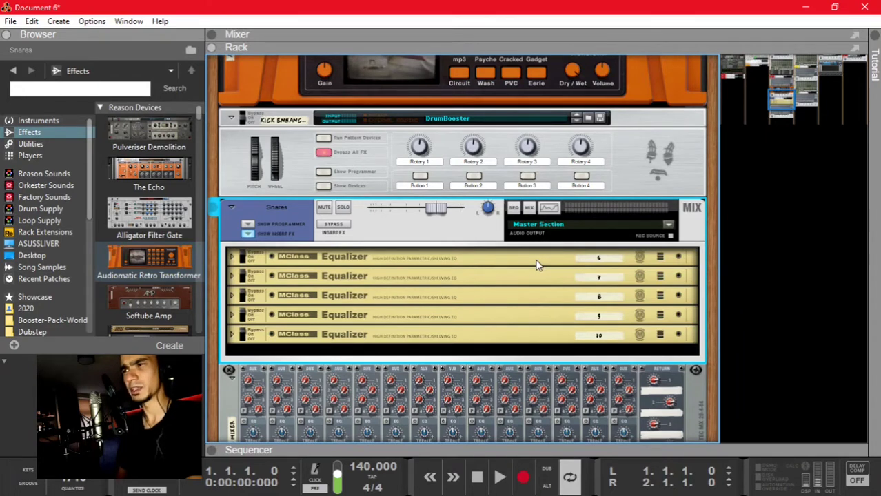
{"action": "left_click", "coordinate": [589, 260]}
{"action": "left_click", "coordinate": [586, 279]}
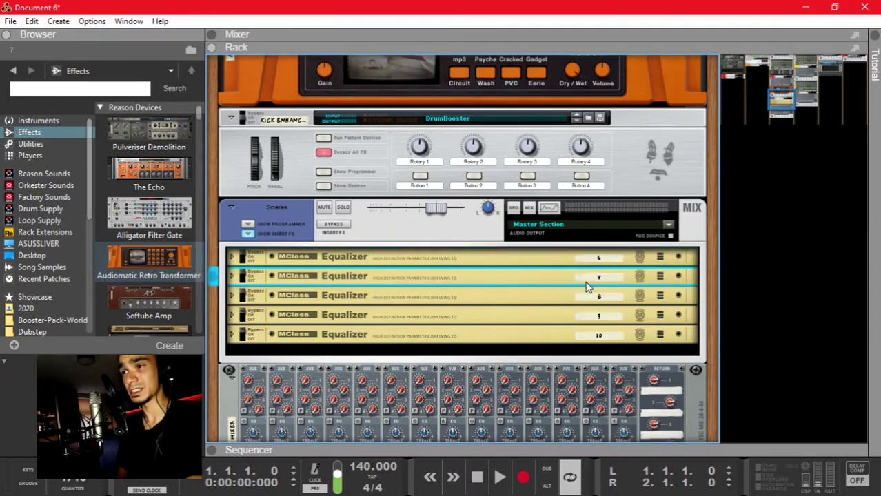
{"action": "left_click", "coordinate": [582, 297]}
{"action": "left_click", "coordinate": [579, 316]}
{"action": "left_click", "coordinate": [582, 336]}
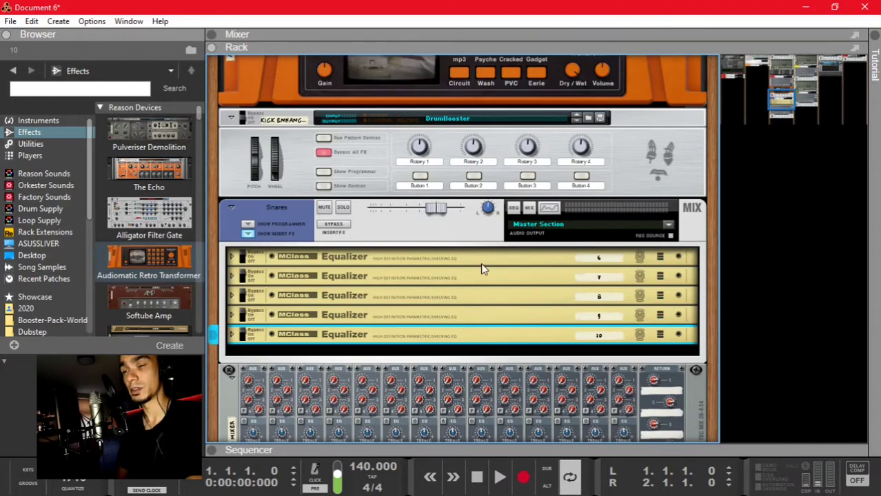
Select the snare mixer, show the devices inside the Snare Enhancer Combinator below it, and hide them again
{"action": "scroll", "coordinate": [311, 263], "scroll_direction": "down", "scroll_amount": 3}
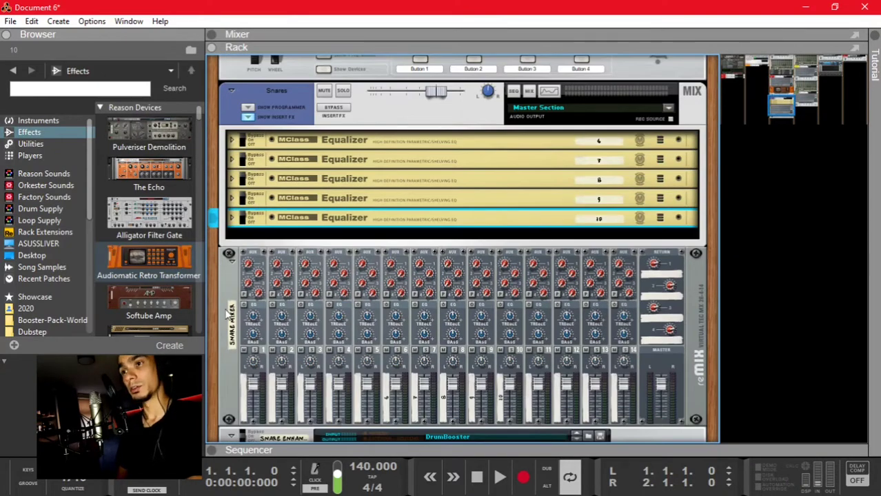
{"action": "left_click", "coordinate": [227, 314]}
{"action": "scroll", "coordinate": [382, 321], "scroll_direction": "down", "scroll_amount": 5}
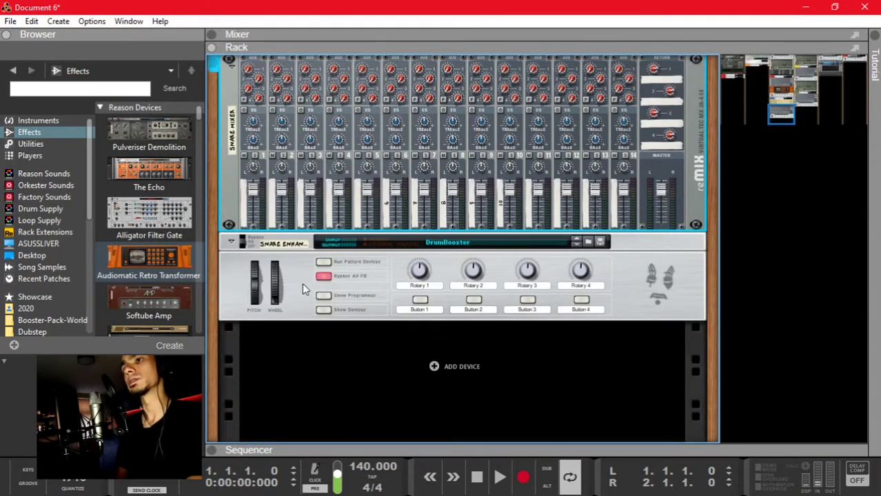
{"action": "left_click", "coordinate": [324, 309]}
{"action": "scroll", "coordinate": [334, 230], "scroll_direction": "up", "scroll_amount": 3}
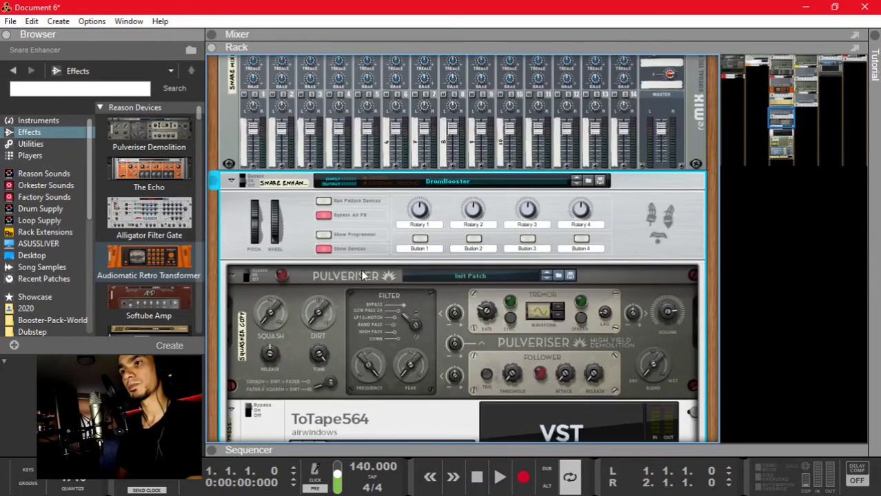
{"action": "left_click", "coordinate": [321, 249]}
{"action": "scroll", "coordinate": [293, 210], "scroll_direction": "up", "scroll_amount": 8}
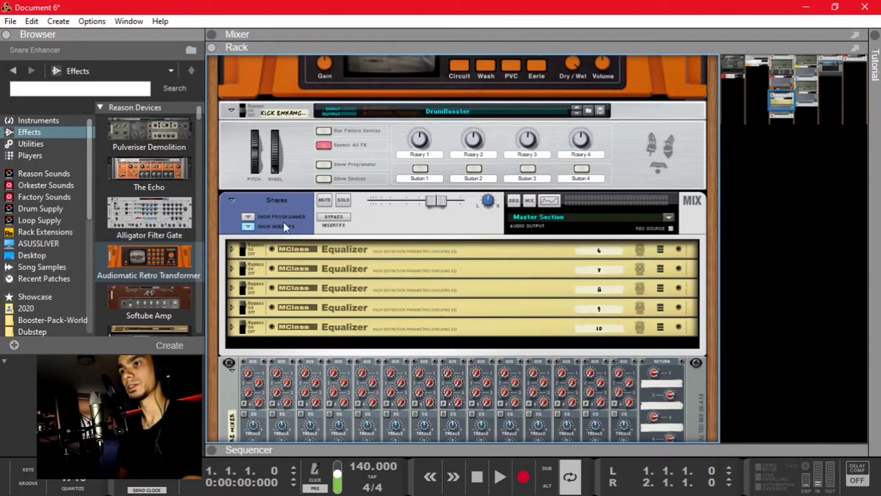
Lower the KICK channel's fader in the main mixer and bring it back, comparing the KICK and Snares channels
{"action": "key", "text": "F5"}
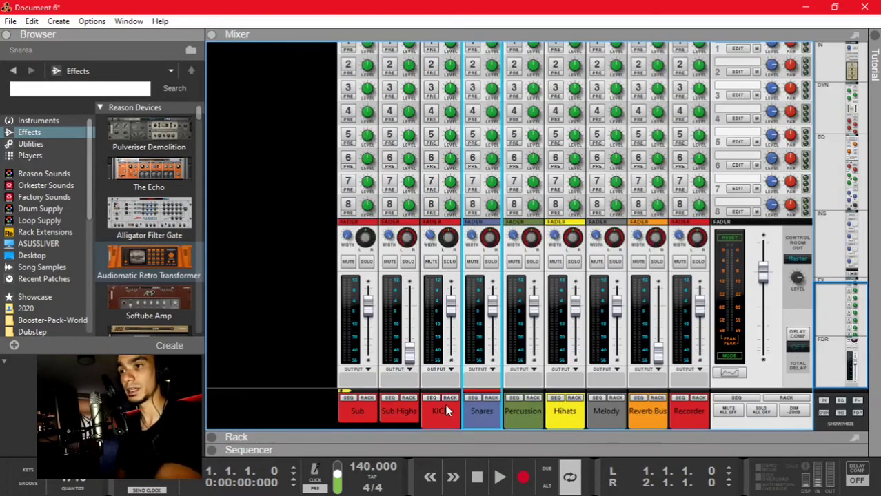
{"action": "left_click", "coordinate": [440, 412]}
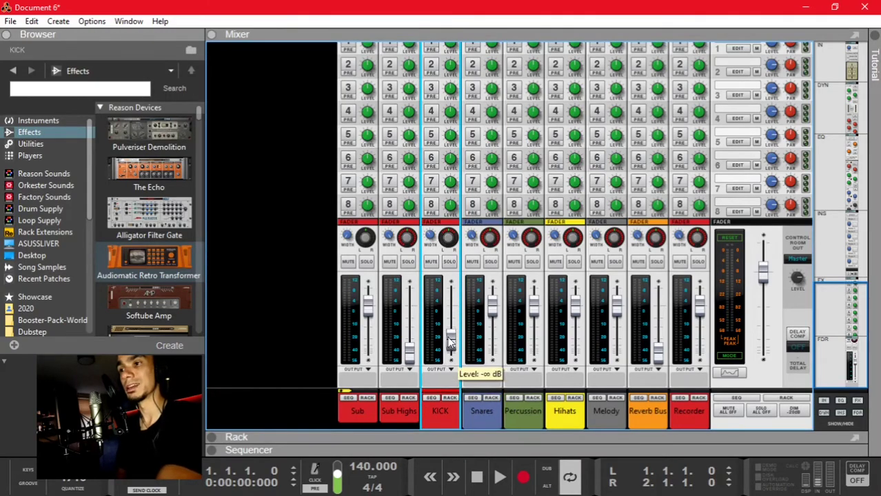
{"action": "left_click_drag", "start_coordinate": [451, 306], "coordinate": [451, 309]}
{"action": "left_click", "coordinate": [475, 415]}
{"action": "left_click", "coordinate": [430, 414]}
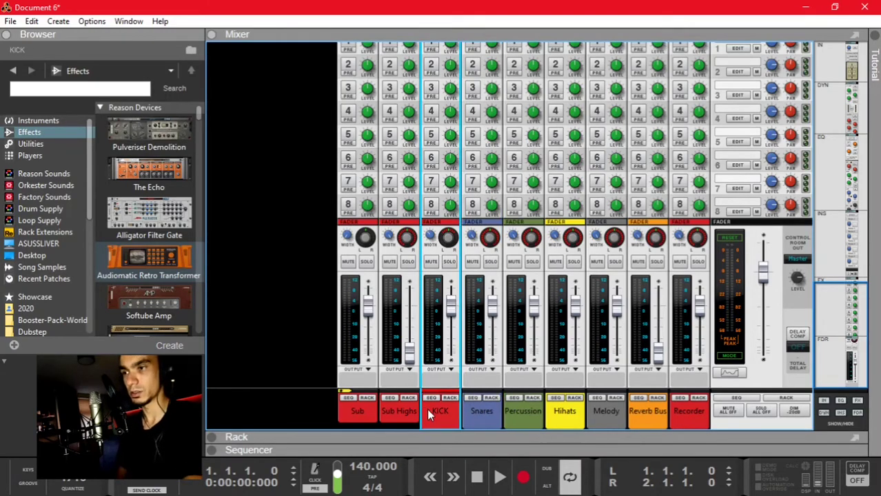
Go to the Hihats channel in the rack and show its insert effects
{"action": "left_click", "coordinate": [573, 400]}
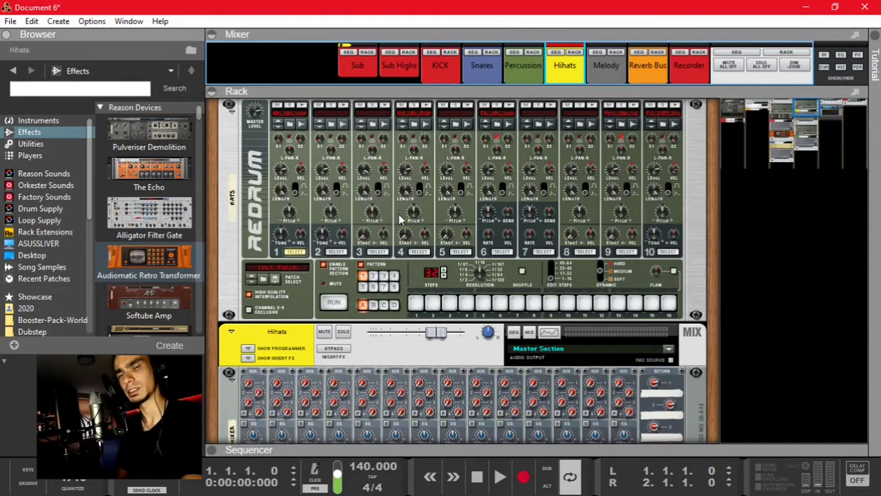
{"action": "scroll", "coordinate": [276, 241], "scroll_direction": "down", "scroll_amount": 2}
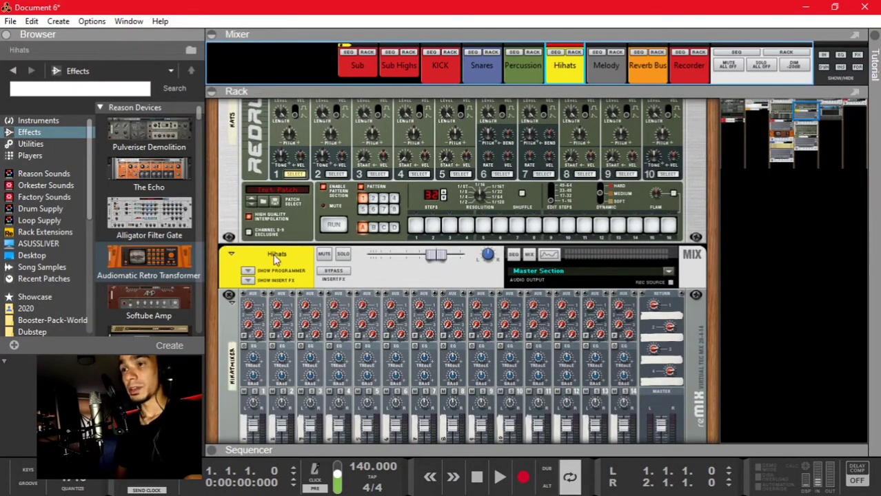
{"action": "left_click", "coordinate": [247, 281]}
{"action": "scroll", "coordinate": [346, 196], "scroll_direction": "down", "scroll_amount": 4}
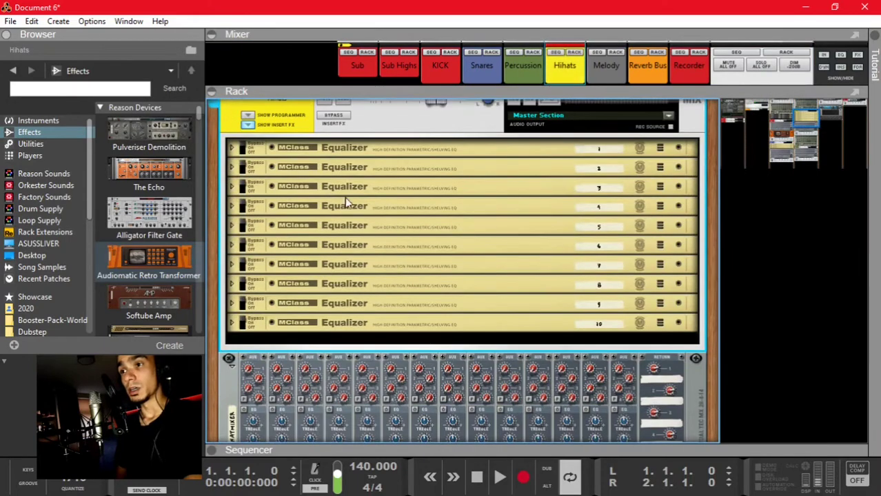
Examine the Hihats channel's MClass Equalizers 1 to 10 and the Hats Redrum above them
{"action": "left_click", "coordinate": [357, 324], "text": "shift"}
{"action": "left_click", "coordinate": [341, 154]}
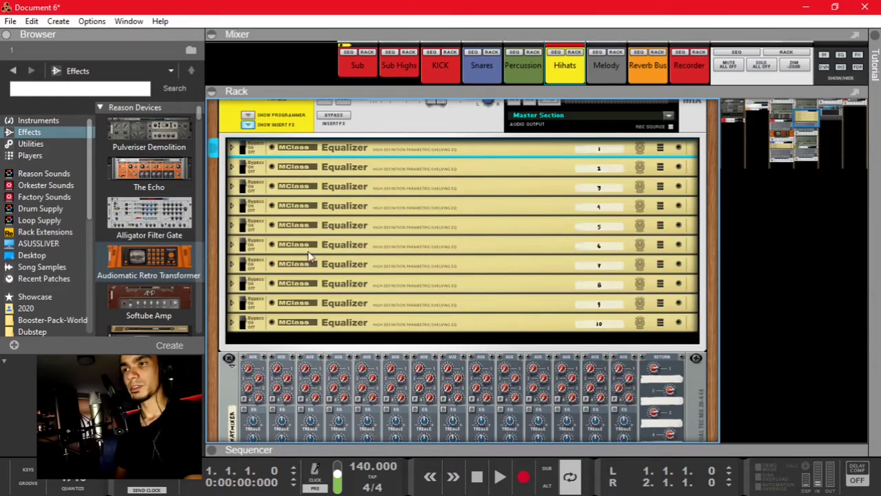
{"action": "scroll", "coordinate": [380, 262], "scroll_direction": "up", "scroll_amount": 3}
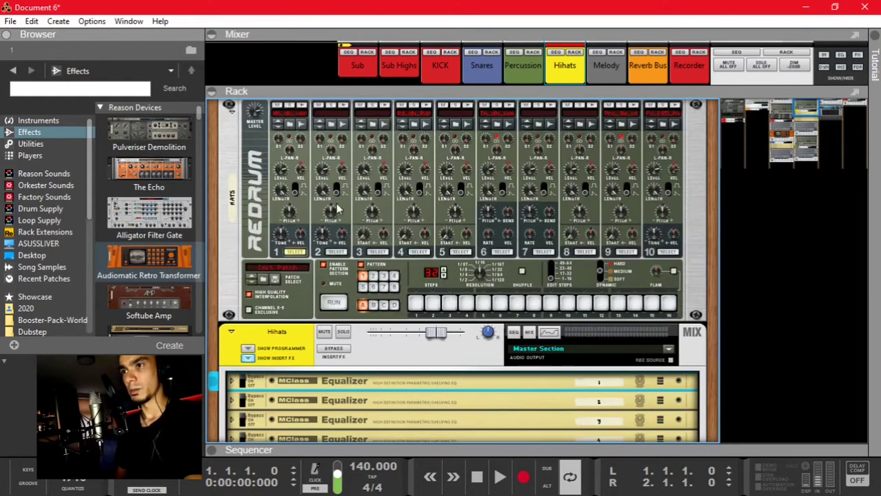
{"action": "scroll", "coordinate": [344, 228], "scroll_direction": "down", "scroll_amount": 3}
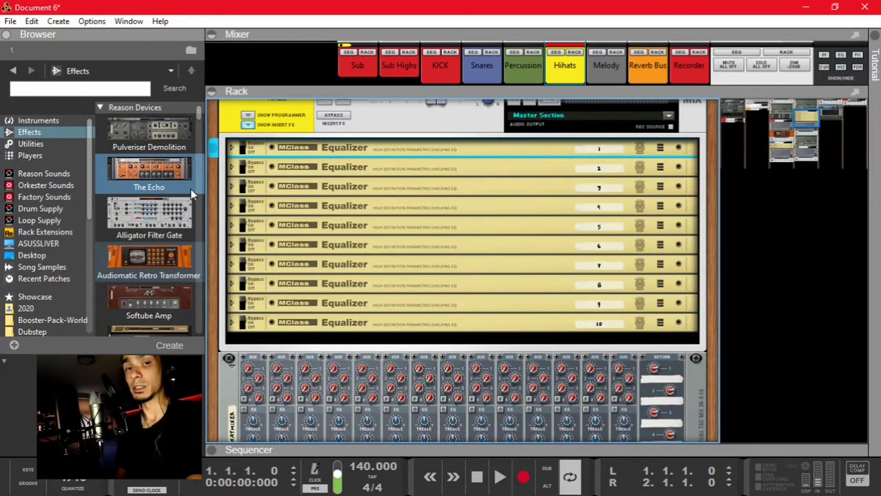
Add a Softube Amp between MClass Equalizers 3 and 4 in the Hihats channel's insert effects
{"action": "left_click", "coordinate": [181, 236]}
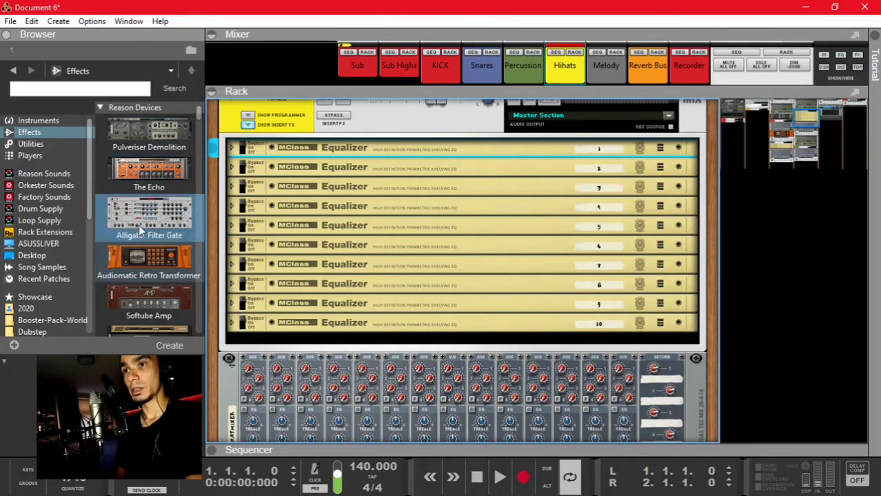
{"action": "scroll", "coordinate": [139, 224], "scroll_direction": "down", "scroll_amount": 2}
{"action": "left_click_drag", "start_coordinate": [149, 232], "coordinate": [530, 203]}
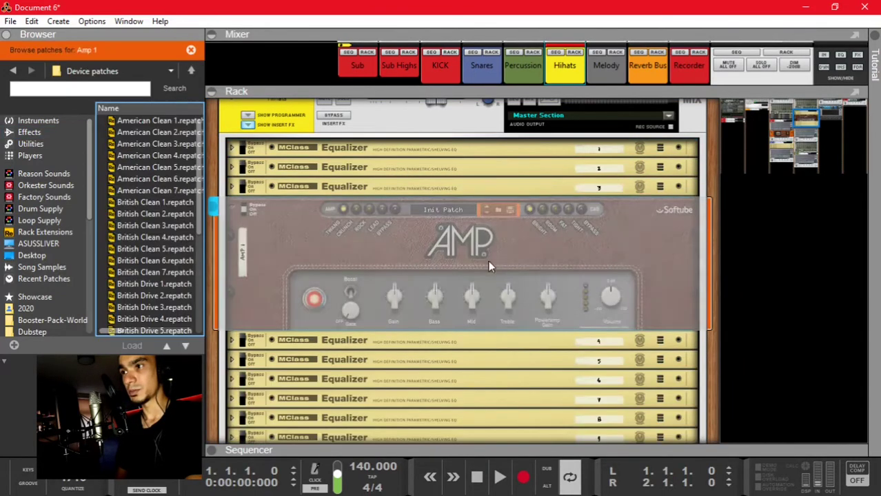
Inspect the rear cabling from the Hats Redrum to the Hihats insert effects, and return to the front view
{"action": "scroll", "coordinate": [363, 283], "scroll_direction": "up", "scroll_amount": 5}
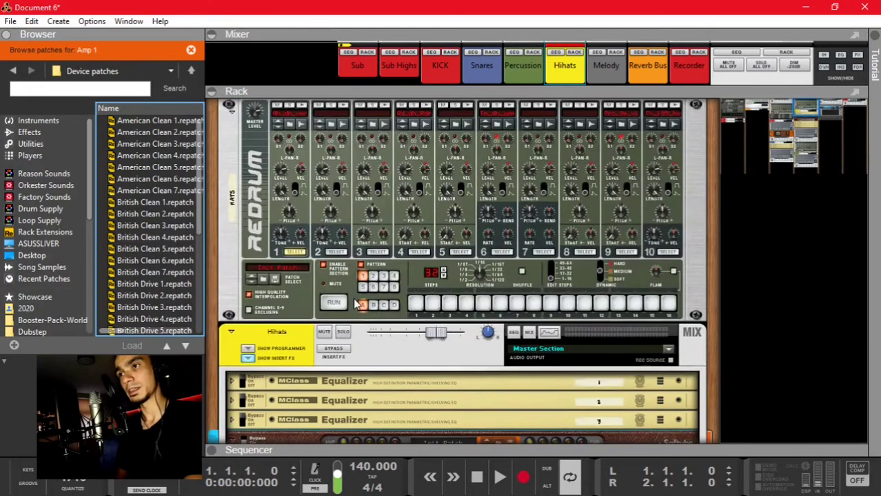
{"action": "key", "text": "Tab"}
{"action": "left_click_drag", "start_coordinate": [321, 185], "coordinate": [320, 141]}
{"action": "scroll", "coordinate": [269, 332], "scroll_direction": "down", "scroll_amount": 3}
{"action": "key", "text": "Tab"}
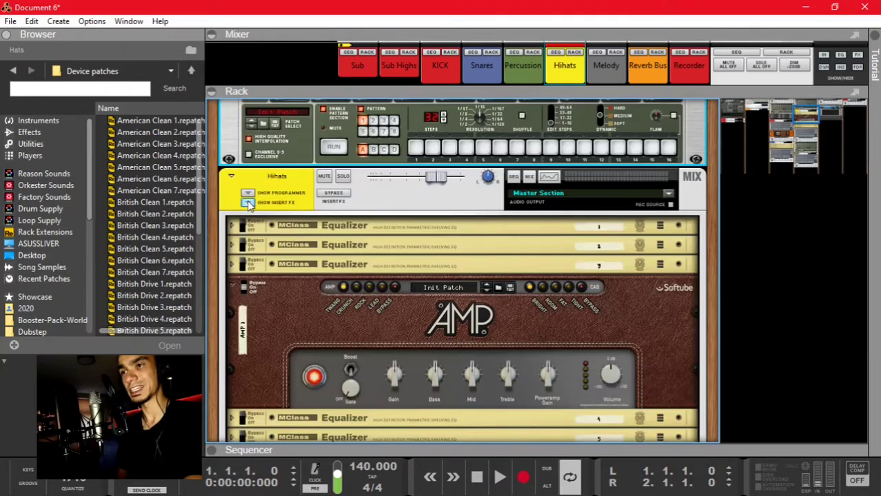
Hide the Hihats channel's insert effects, and select the hihat mixer followed by the HiHat Enhancer Combinator below it
{"action": "left_click", "coordinate": [249, 202]}
{"action": "scroll", "coordinate": [280, 242], "scroll_direction": "down", "scroll_amount": 3}
{"action": "scroll", "coordinate": [279, 242], "scroll_direction": "up", "scroll_amount": 2}
{"action": "left_click", "coordinate": [228, 221]}
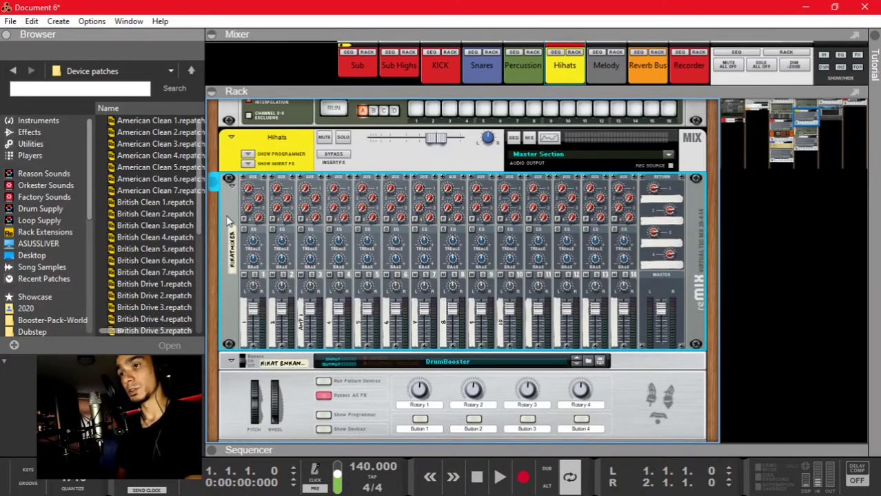
{"action": "scroll", "coordinate": [233, 271], "scroll_direction": "down", "scroll_amount": 3}
{"action": "left_click", "coordinate": [229, 276]}
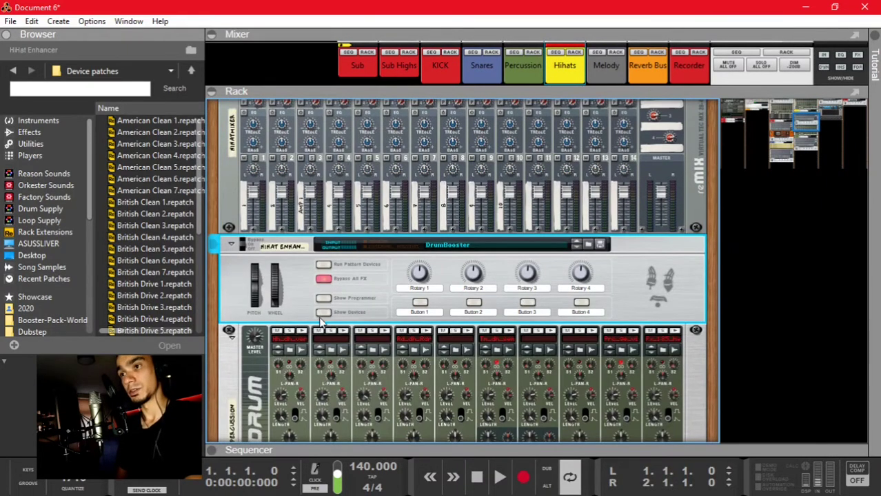
Show the Percussion channel's insert effects below its Redrum, look through the copied equalizers and mixer, and hide the effects again
{"action": "scroll", "coordinate": [310, 316], "scroll_direction": "down", "scroll_amount": 4}
{"action": "scroll", "coordinate": [231, 247], "scroll_direction": "up", "scroll_amount": 1}
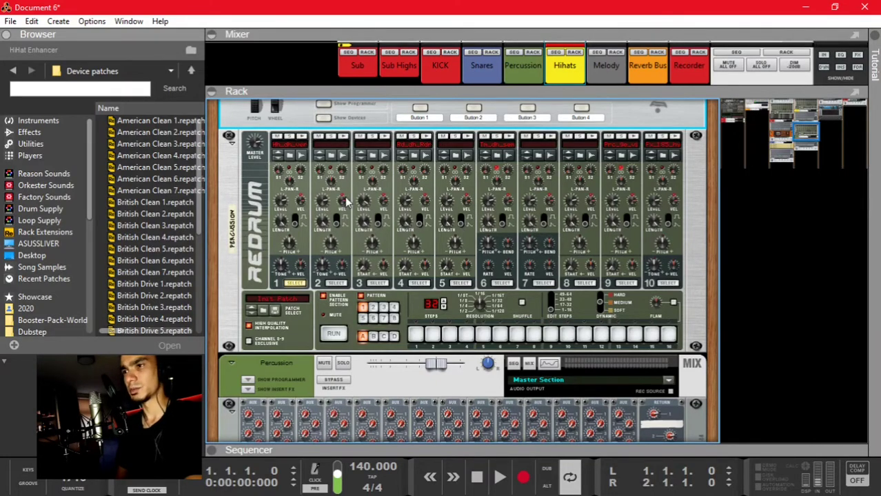
{"action": "scroll", "coordinate": [346, 198], "scroll_direction": "down", "scroll_amount": 3}
{"action": "scroll", "coordinate": [265, 246], "scroll_direction": "down", "scroll_amount": 1}
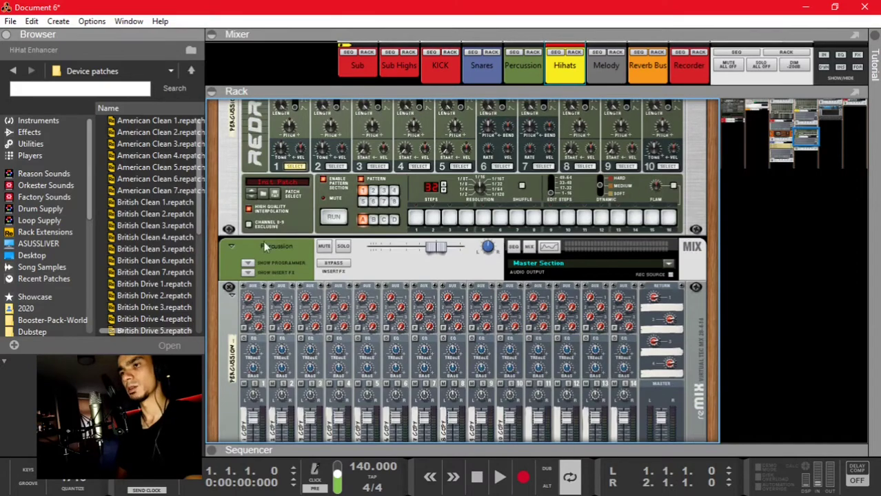
{"action": "left_click", "coordinate": [247, 273]}
{"action": "scroll", "coordinate": [340, 177], "scroll_direction": "down", "scroll_amount": 3}
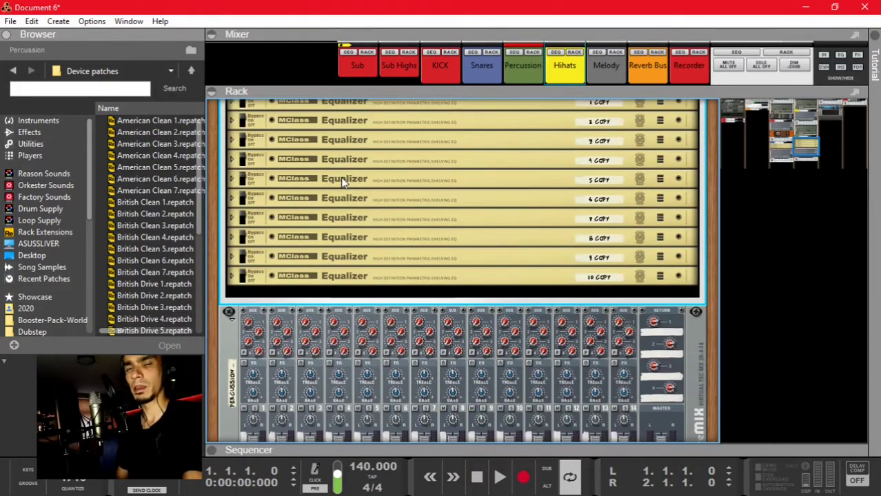
{"action": "scroll", "coordinate": [340, 177], "scroll_direction": "down", "scroll_amount": 4}
{"action": "scroll", "coordinate": [297, 227], "scroll_direction": "up", "scroll_amount": 9}
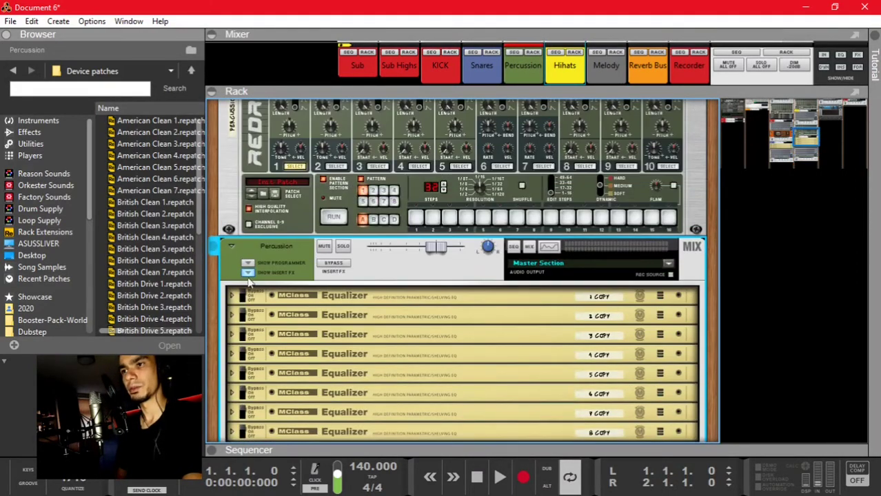
{"action": "left_click", "coordinate": [247, 273]}
Return to the kick and snare Redrum and select the KICK 1 Spider Audio splitter beneath it
{"action": "scroll", "coordinate": [249, 278], "scroll_direction": "up", "scroll_amount": 5}
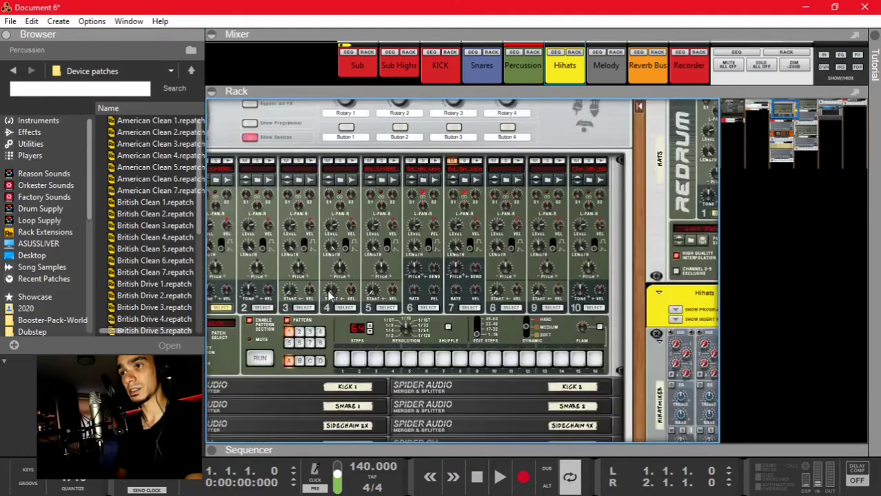
{"action": "scroll", "coordinate": [330, 295], "scroll_direction": "down", "scroll_amount": 3}
{"action": "left_click", "coordinate": [312, 275]}
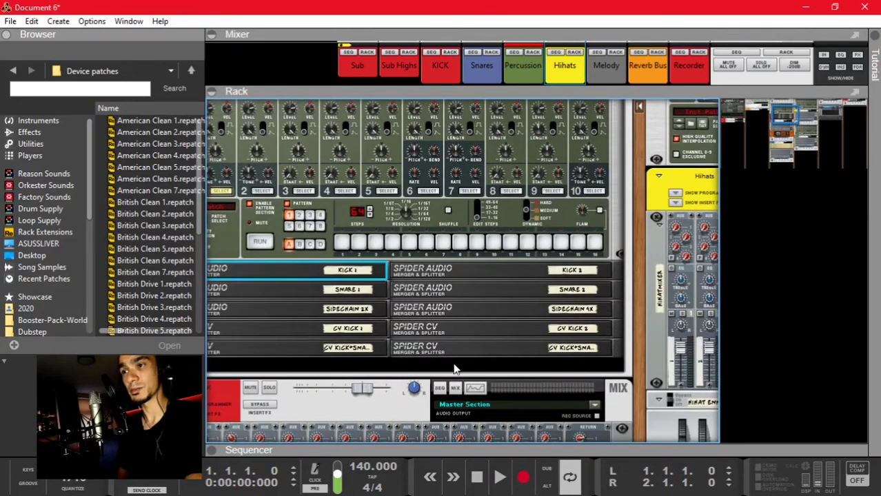
{"action": "left_click", "coordinate": [437, 341], "text": "shift"}
{"action": "scroll", "coordinate": [357, 336], "scroll_direction": "up", "scroll_amount": 2}
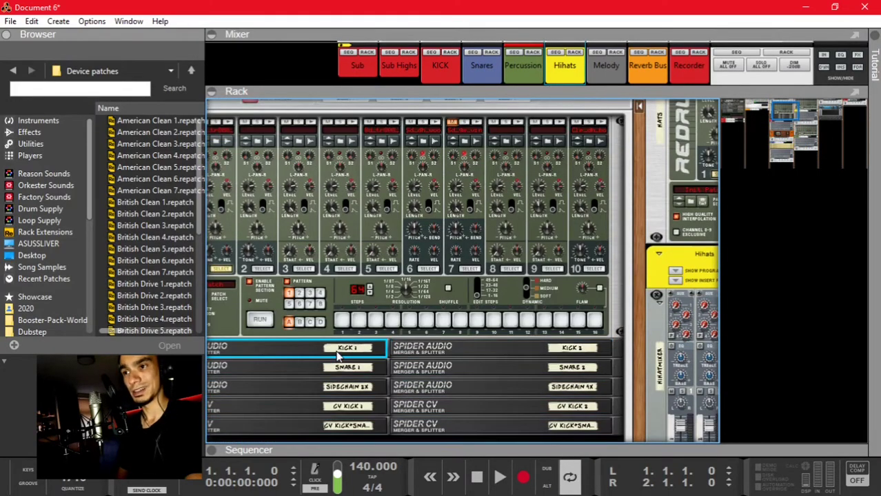
Inspect the rear cabling of the KICK 1 and KICK 2 Spider Audio splitters, and return to the front view
{"action": "scroll", "coordinate": [338, 355], "scroll_direction": "left", "scroll_amount": 2}
{"action": "key", "text": "Tab"}
{"action": "key", "text": "Tab"}
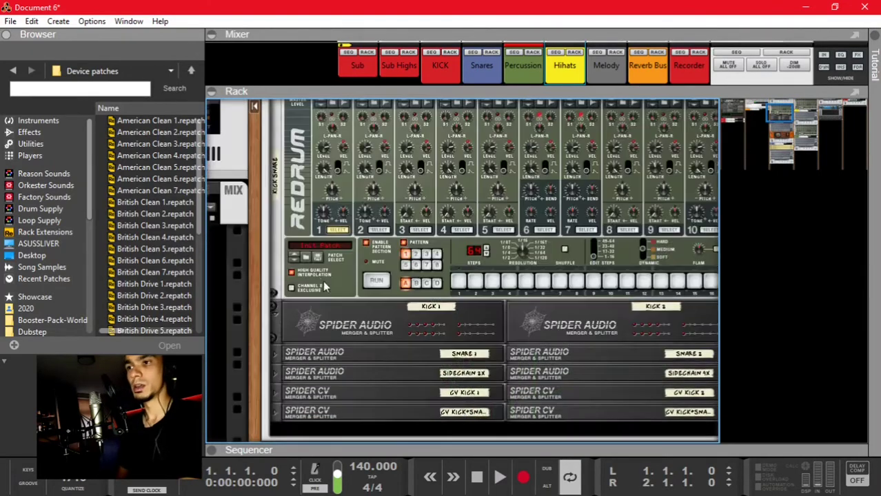
{"action": "key", "text": "Tab"}
{"action": "left_click", "coordinate": [403, 312]}
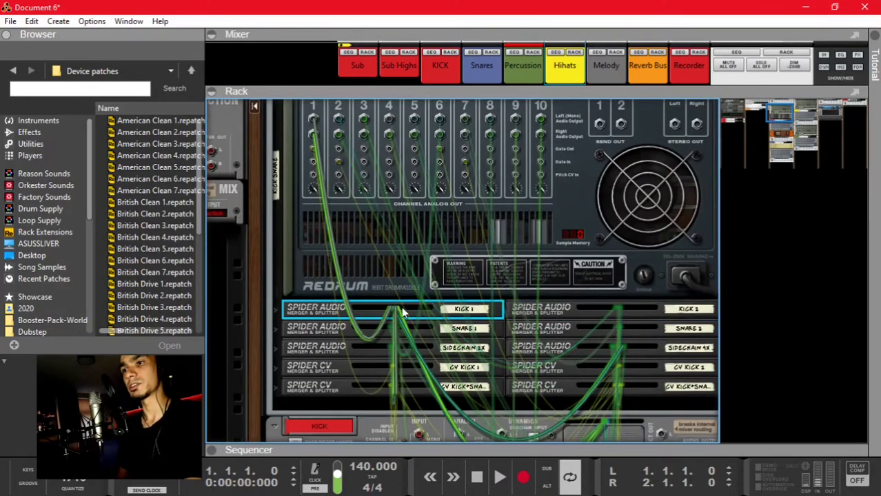
{"action": "left_click", "coordinate": [571, 311]}
{"action": "key", "text": "Tab"}
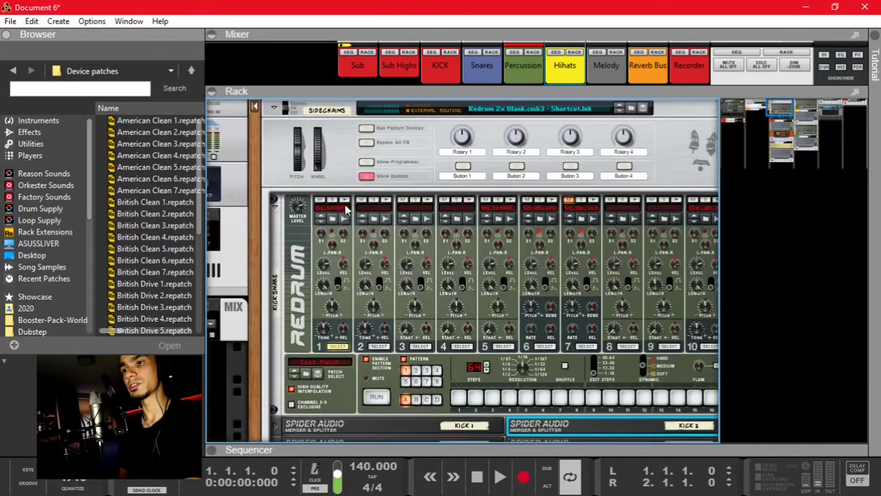
Select the KICK SNARE Redrum and check its drum channels from the front and the rear
{"action": "left_click", "coordinate": [370, 202]}
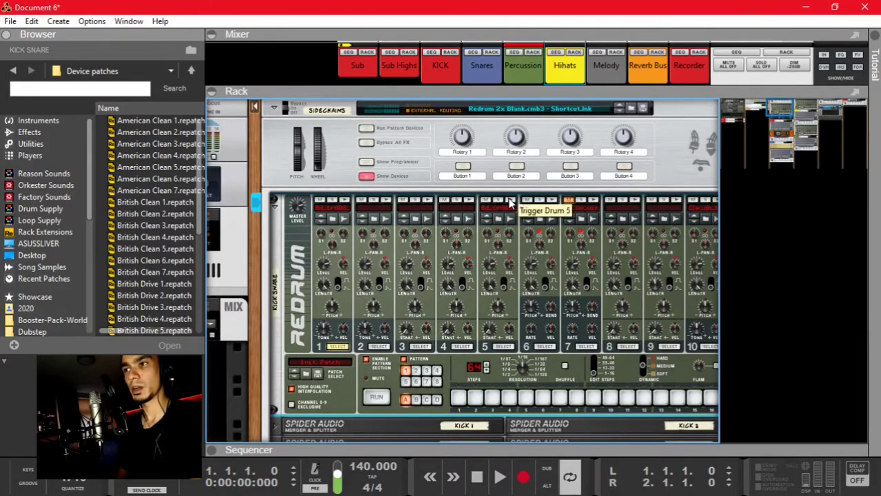
{"action": "key", "text": "Tab"}
{"action": "key", "text": "Tab"}
{"action": "left_click", "coordinate": [349, 204]}
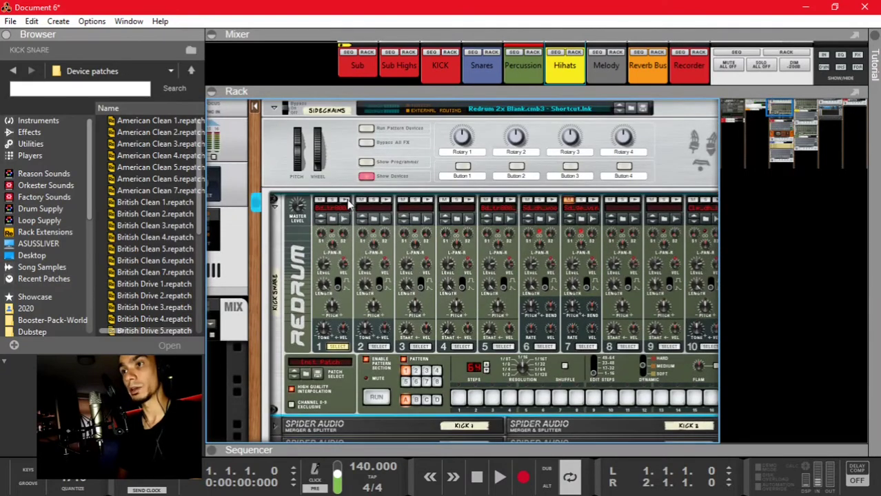
Unfold the CV KICK 1 and CV KICK 2 Spider CV splitters and inspect the Redrum gate cables on the rear
{"action": "scroll", "coordinate": [488, 311], "scroll_direction": "down", "scroll_amount": 3}
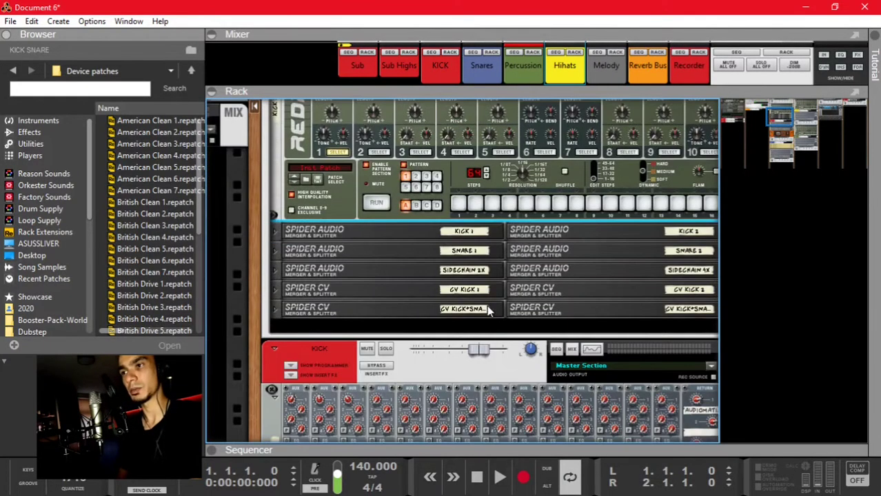
{"action": "scroll", "coordinate": [386, 249], "scroll_direction": "right", "scroll_amount": 2}
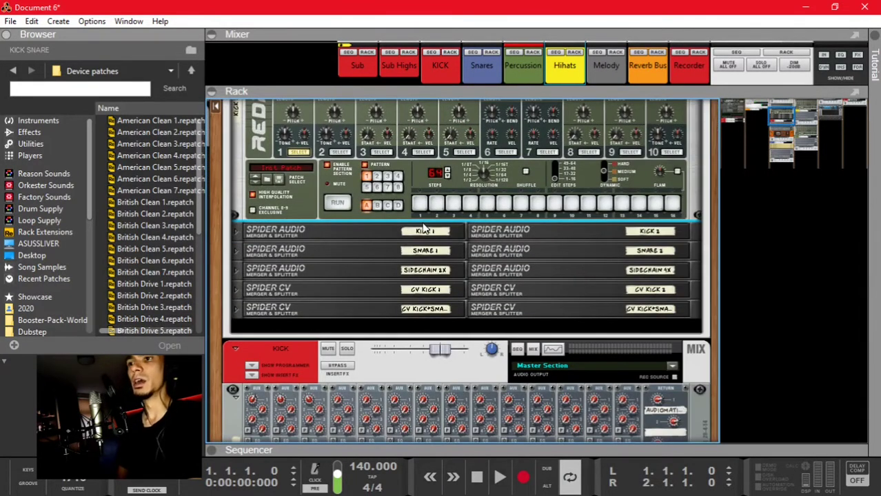
{"action": "left_click", "coordinate": [275, 274]}
{"action": "left_click", "coordinate": [267, 296]}
{"action": "left_click", "coordinate": [496, 290], "text": "shift"}
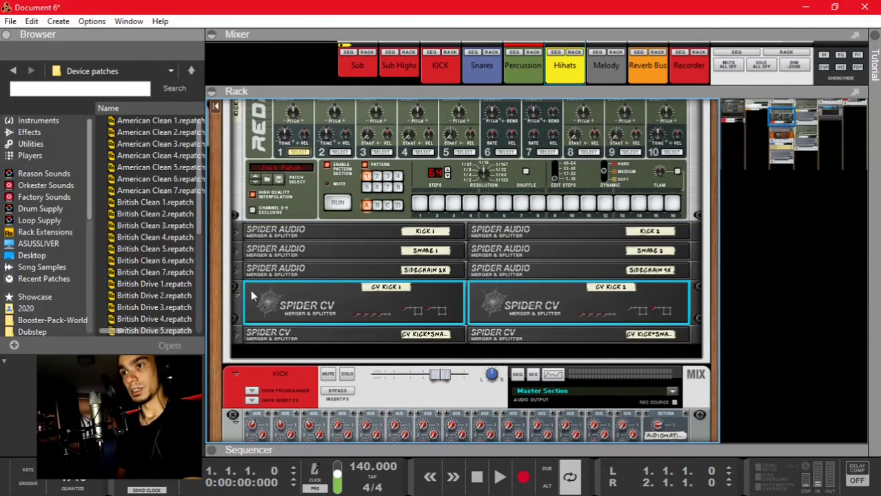
{"action": "key", "text": "Tab"}
{"action": "scroll", "coordinate": [292, 282], "scroll_direction": "up", "scroll_amount": 3}
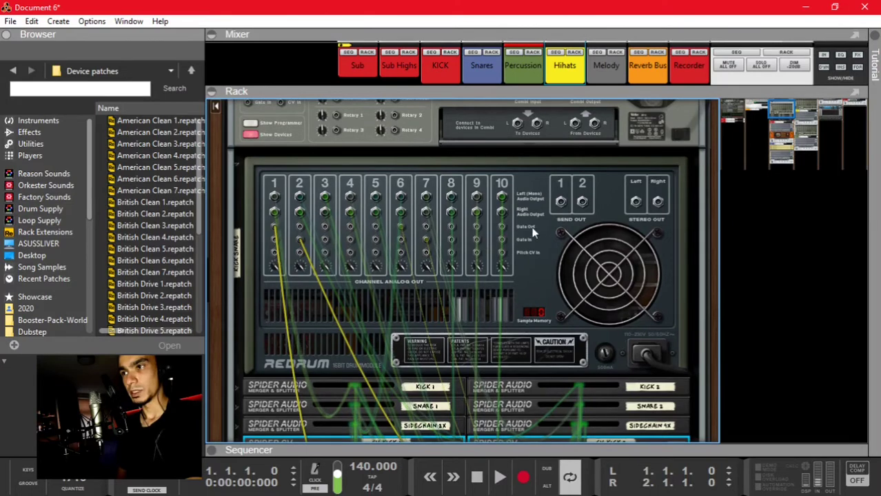
{"action": "left_click_drag", "start_coordinate": [275, 234], "coordinate": [362, 305]}
{"action": "scroll", "coordinate": [302, 321], "scroll_direction": "down", "scroll_amount": 3}
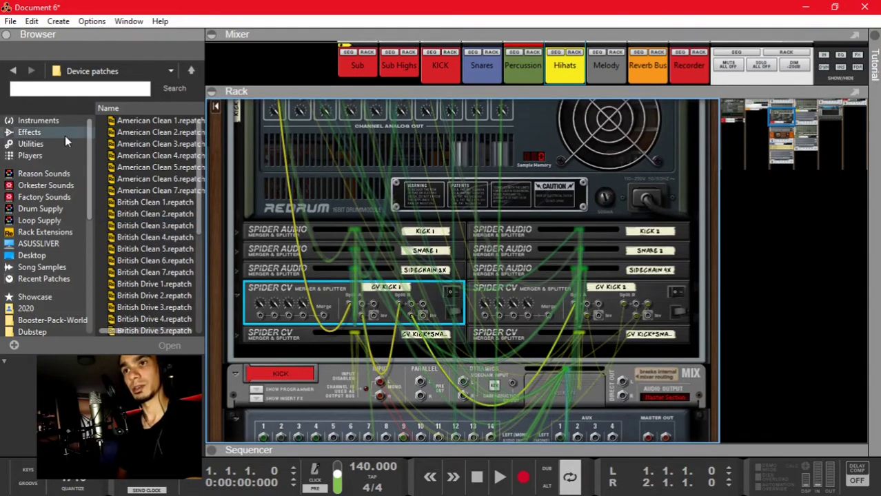
Add a SideChain ReAction Enveloper from the effects below the Spider CV splitters
{"action": "left_click", "coordinate": [65, 134]}
{"action": "left_click_drag", "start_coordinate": [194, 120], "coordinate": [176, 262]}
{"action": "left_click", "coordinate": [137, 224]}
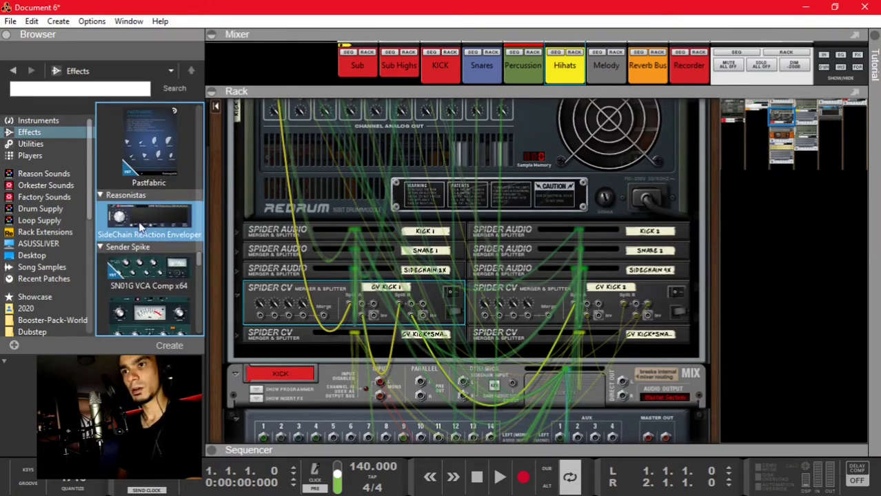
{"action": "left_click_drag", "start_coordinate": [140, 228], "coordinate": [371, 354]}
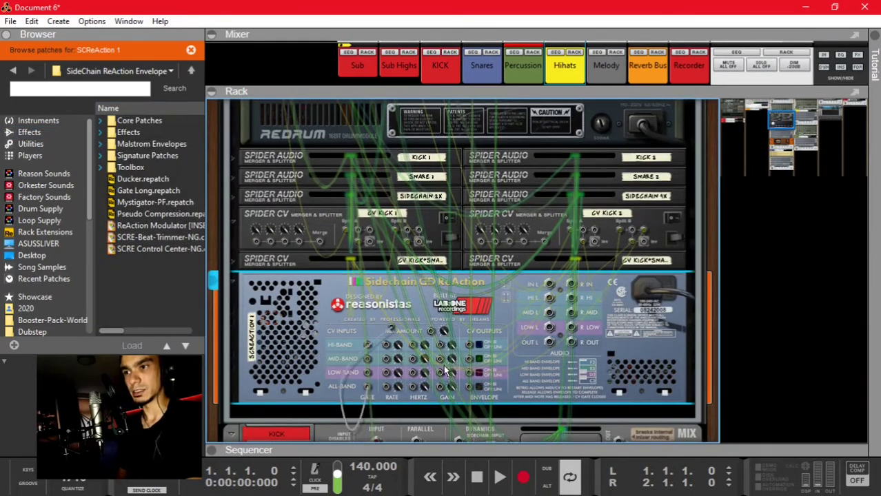
Shape the Sidechain ReAction curve to dip from 100% to 0% and climb back to 100%, and delete the device
{"action": "key", "text": "Tab"}
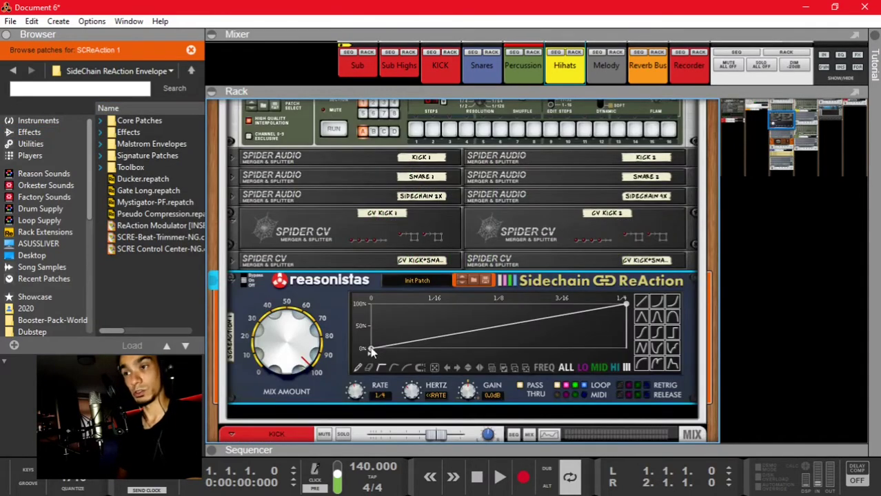
{"action": "mouse_move", "coordinate": [371, 351]}
{"action": "left_mouse_down"}
{"action": "mouse_move", "coordinate": [464, 294]}
{"action": "mouse_move", "coordinate": [472, 298]}
{"action": "left_mouse_up"}
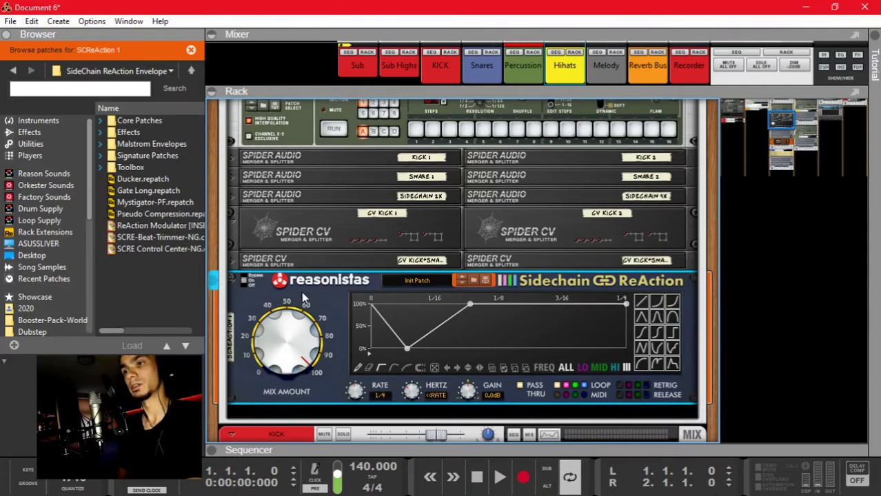
{"action": "key", "text": "Delete"}
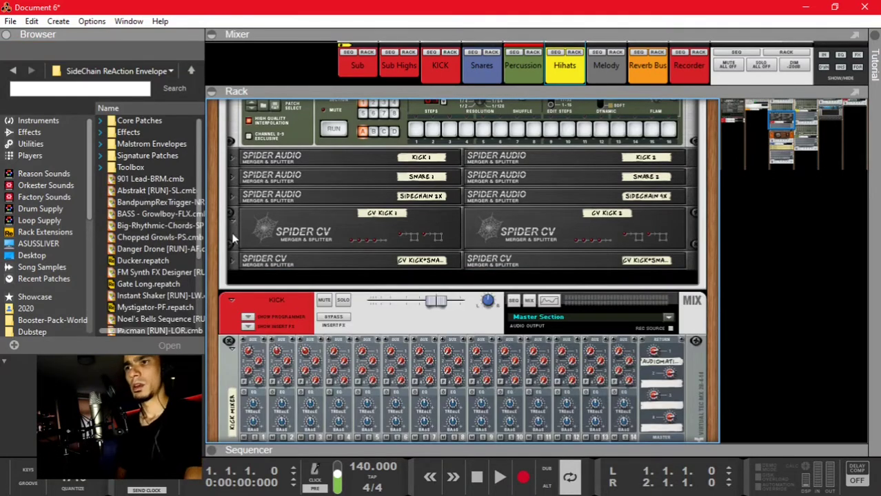
Fold the CV KICK 1 and CV KICK 2 splitters, and look over the KICK SNARE Redrum above them
{"action": "left_click", "coordinate": [233, 239]}
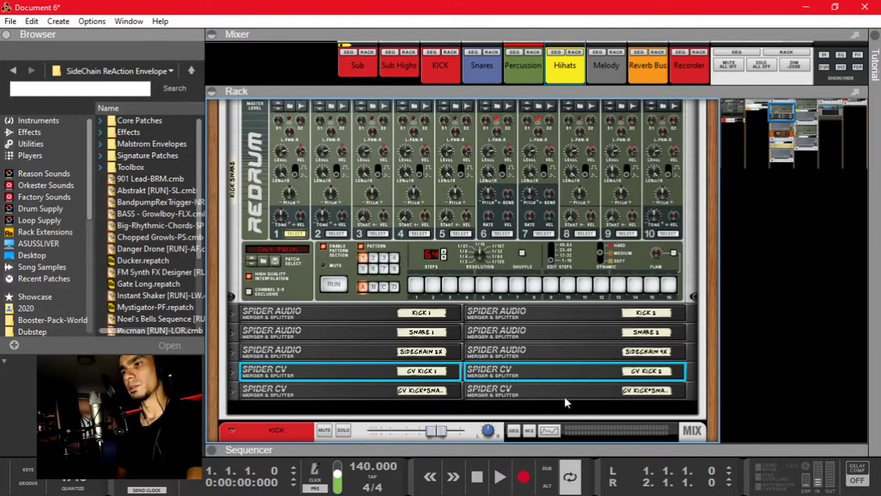
{"action": "scroll", "coordinate": [422, 337], "scroll_direction": "up", "scroll_amount": 2}
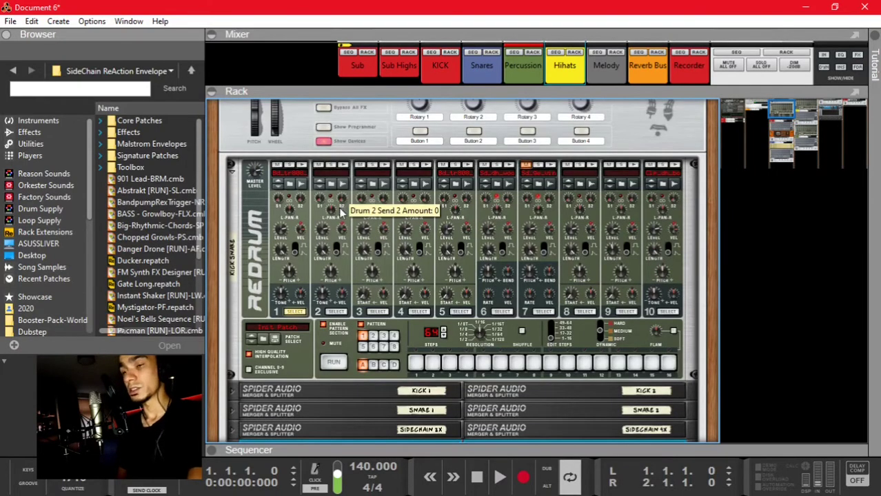
{"action": "key", "text": "Tab"}
{"action": "key", "text": "Tab"}
{"action": "scroll", "coordinate": [322, 307], "scroll_direction": "down", "scroll_amount": 3}
{"action": "scroll", "coordinate": [322, 300], "scroll_direction": "left", "scroll_amount": 3}
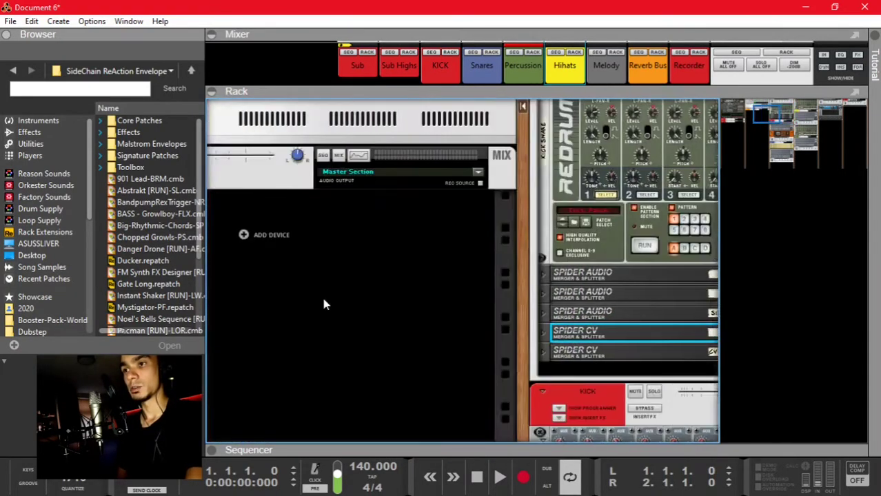
{"action": "scroll", "coordinate": [376, 300], "scroll_direction": "up", "scroll_amount": 2}
{"action": "scroll", "coordinate": [375, 299], "scroll_direction": "right", "scroll_amount": 3}
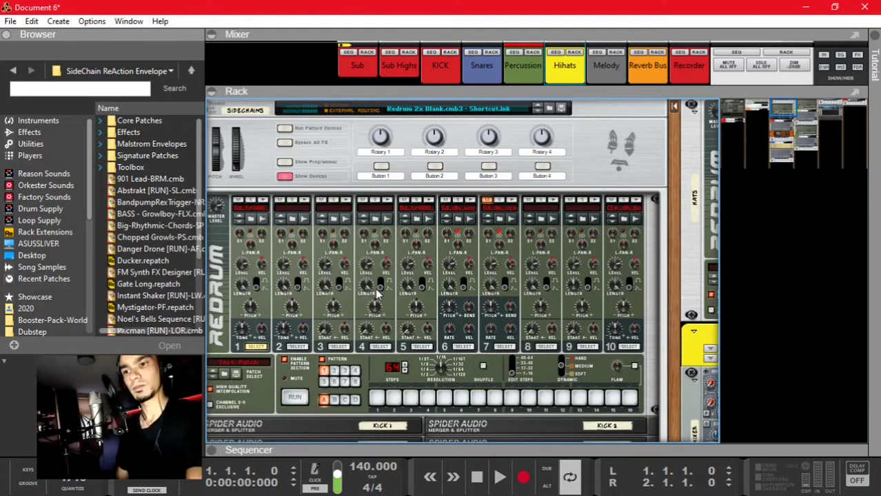
Look up the CV Kick 1 split outputs offered for the Redrum's drum 6 Gate In, and dismiss the routing list
{"action": "key", "text": "Tab"}
{"action": "left_click", "coordinate": [359, 282]}
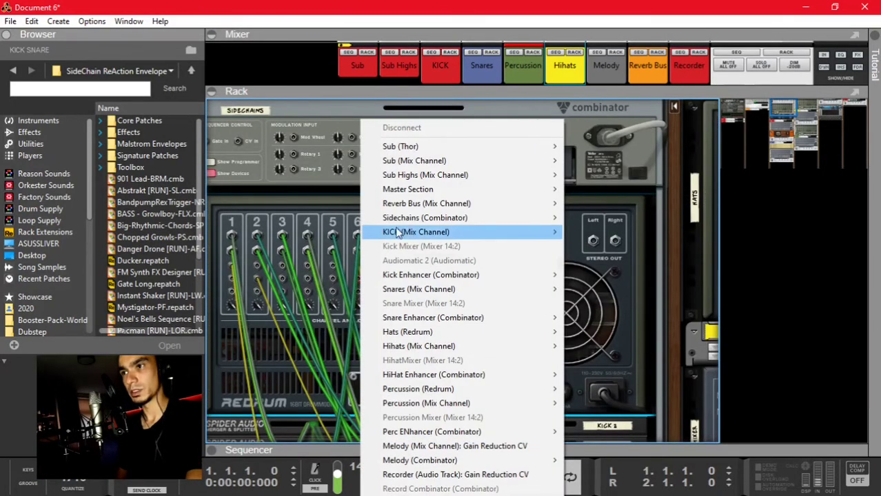
{"action": "mouse_move", "coordinate": [408, 217]}
{"action": "mouse_move", "coordinate": [639, 318]}
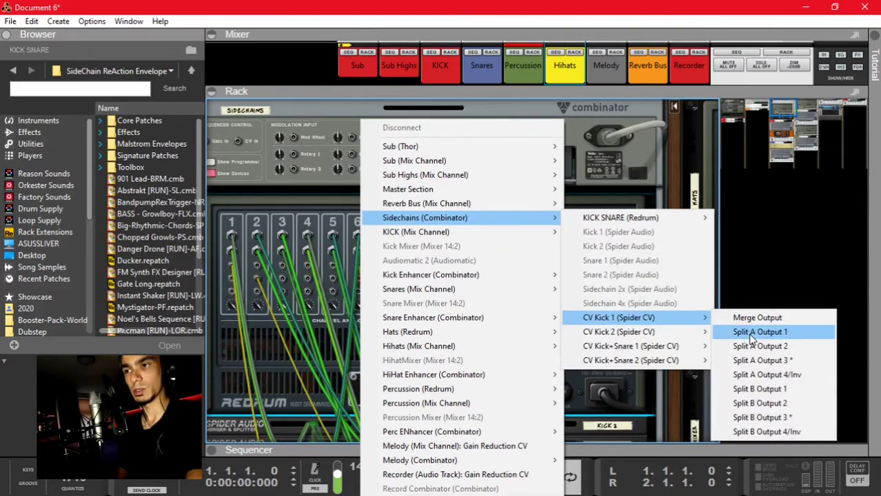
{"action": "left_click", "coordinate": [358, 293]}
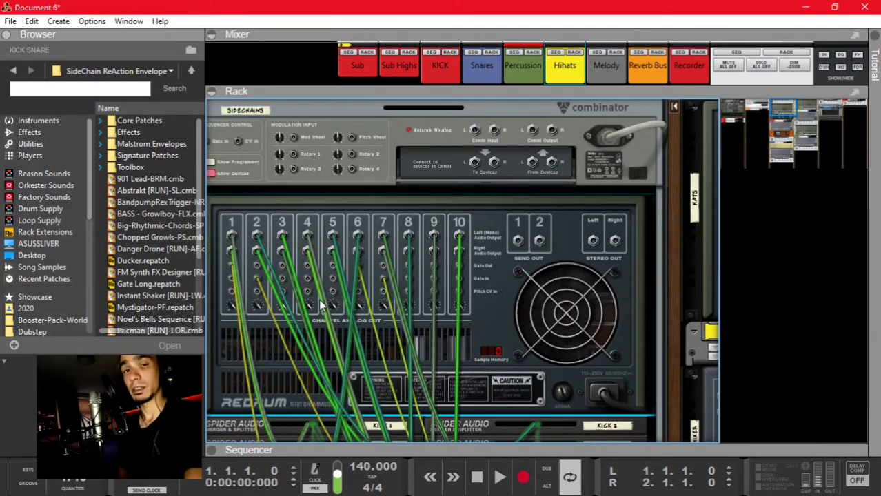
Return to the front view and look through the devices inside the Melody Combinator
{"action": "scroll", "coordinate": [399, 285], "scroll_direction": "left", "scroll_amount": 2}
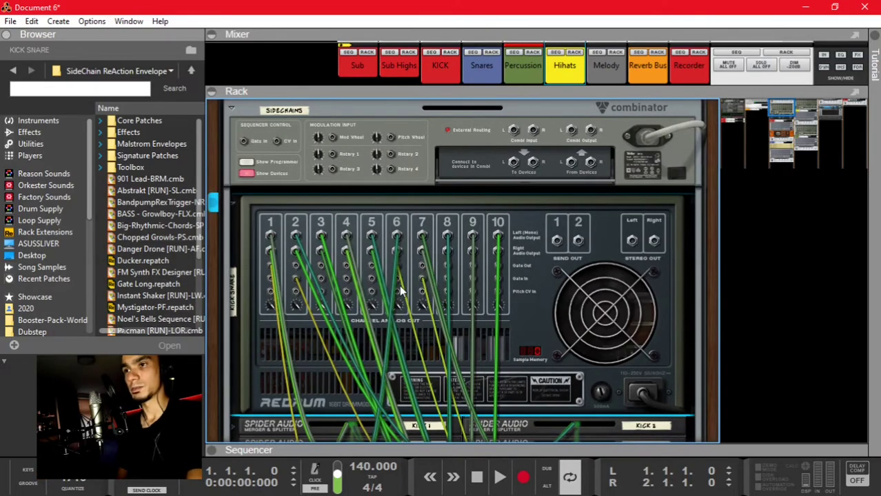
{"action": "key", "text": "Tab"}
{"action": "scroll", "coordinate": [300, 226], "scroll_direction": "right", "scroll_amount": 4}
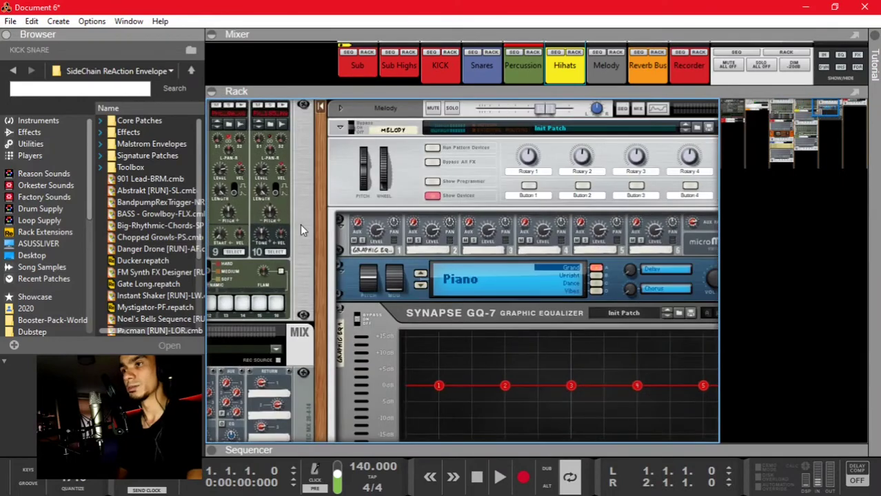
{"action": "scroll", "coordinate": [300, 228], "scroll_direction": "right", "scroll_amount": 3}
{"action": "left_click", "coordinate": [657, 139]}
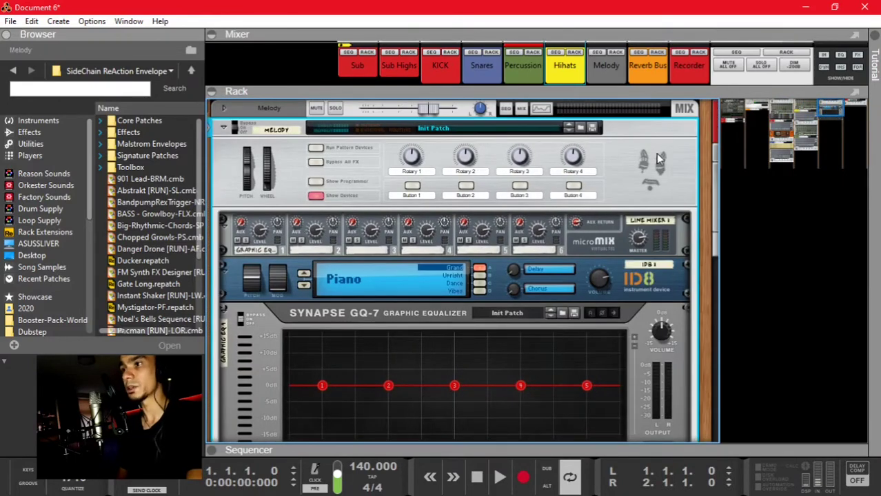
{"action": "scroll", "coordinate": [587, 264], "scroll_direction": "down", "scroll_amount": 6}
{"action": "scroll", "coordinate": [540, 353], "scroll_direction": "up", "scroll_amount": 6}
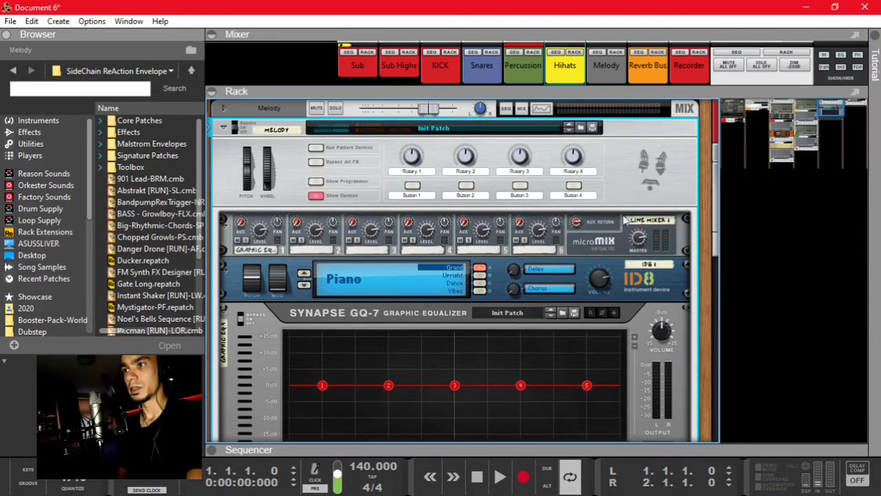
Delete the Synapse GQ-7 Graphic Equalizer below the ID8 in the Melody Combinator
{"action": "left_click", "coordinate": [572, 262]}
{"action": "left_click", "coordinate": [655, 283]}
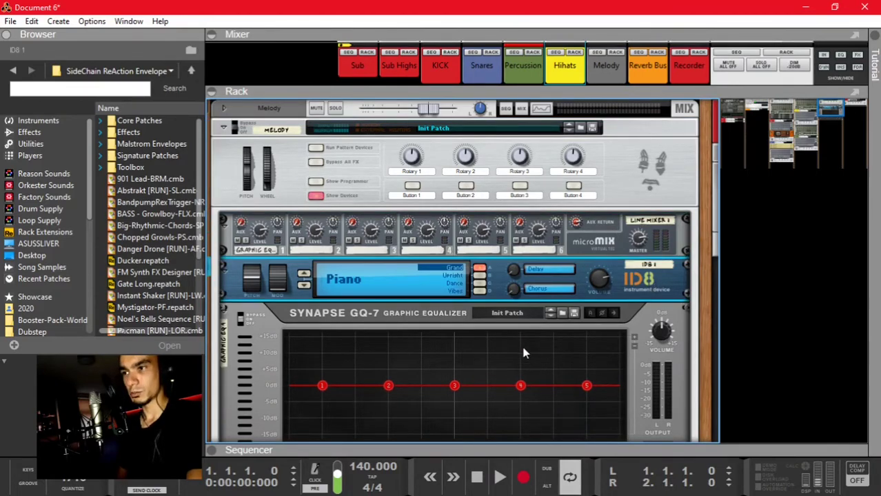
{"action": "left_click", "coordinate": [524, 353]}
{"action": "key", "text": "Delete"}
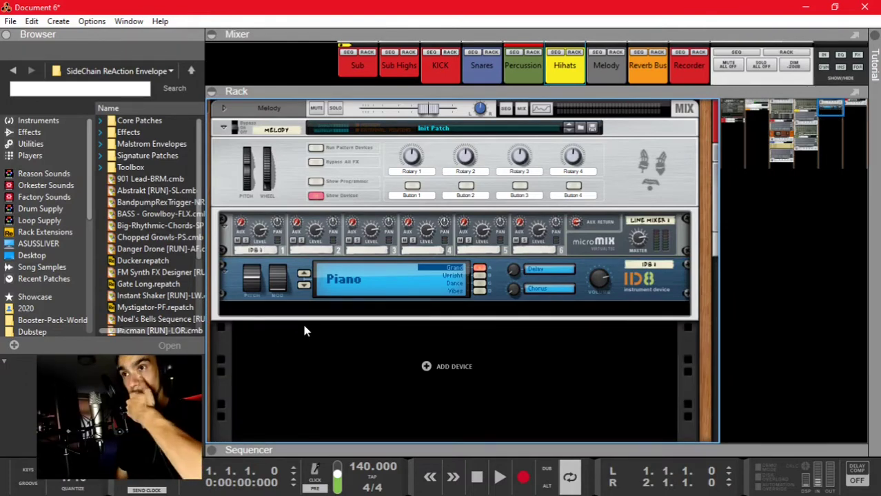
Add a second ID8 Instrument Device from the instruments in the empty rack space below the Melody Combinator
{"action": "left_click", "coordinate": [51, 128]}
{"action": "left_click", "coordinate": [50, 122]}
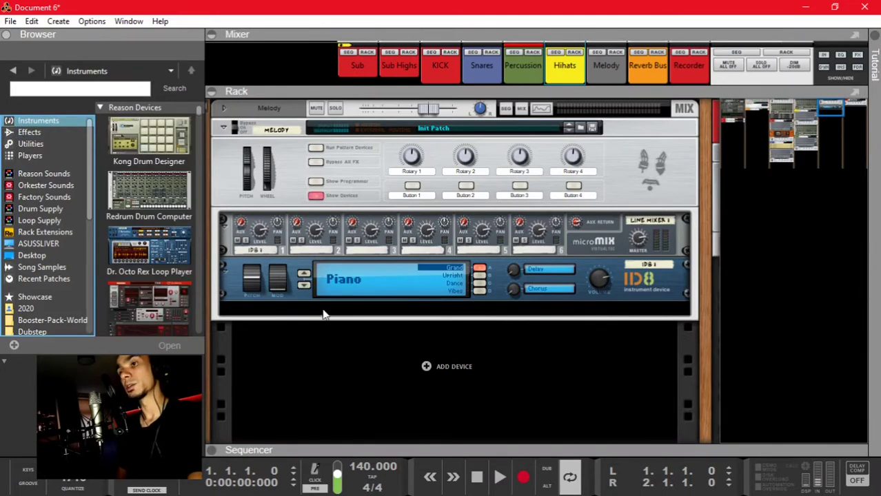
{"action": "left_click", "coordinate": [586, 241]}
{"action": "scroll", "coordinate": [142, 230], "scroll_direction": "down", "scroll_amount": 6}
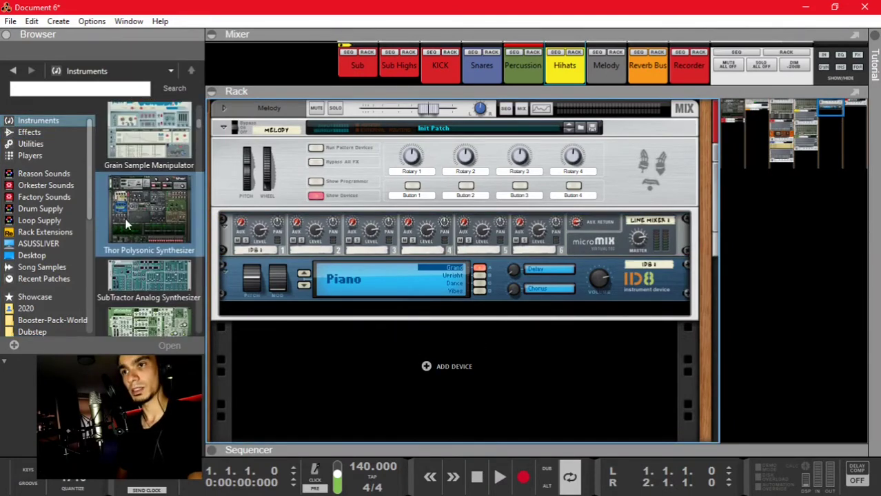
{"action": "scroll", "coordinate": [142, 230], "scroll_direction": "down", "scroll_amount": 2}
{"action": "scroll", "coordinate": [308, 332], "scroll_direction": "down", "scroll_amount": 2}
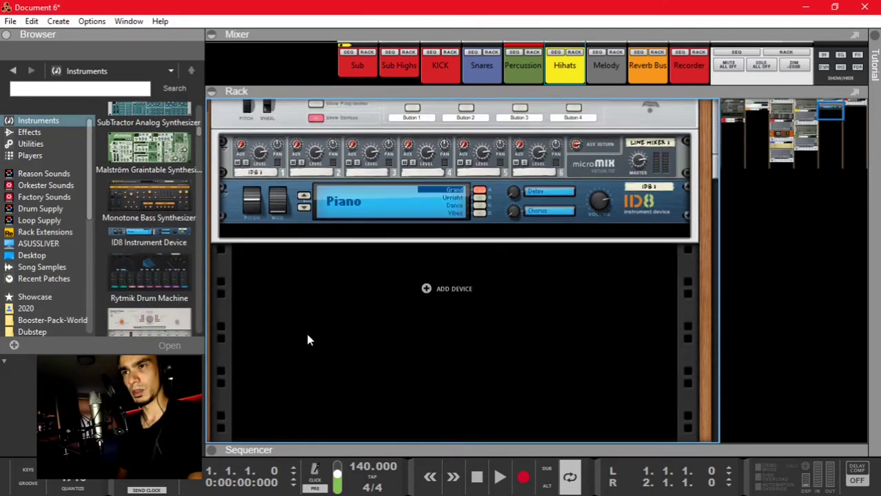
{"action": "mouse_move", "coordinate": [143, 240]}
{"action": "left_mouse_down"}
{"action": "mouse_move", "coordinate": [363, 376]}
{"action": "mouse_move", "coordinate": [357, 349]}
{"action": "mouse_move", "coordinate": [198, 248]}
{"action": "mouse_move", "coordinate": [378, 338]}
{"action": "left_mouse_up"}
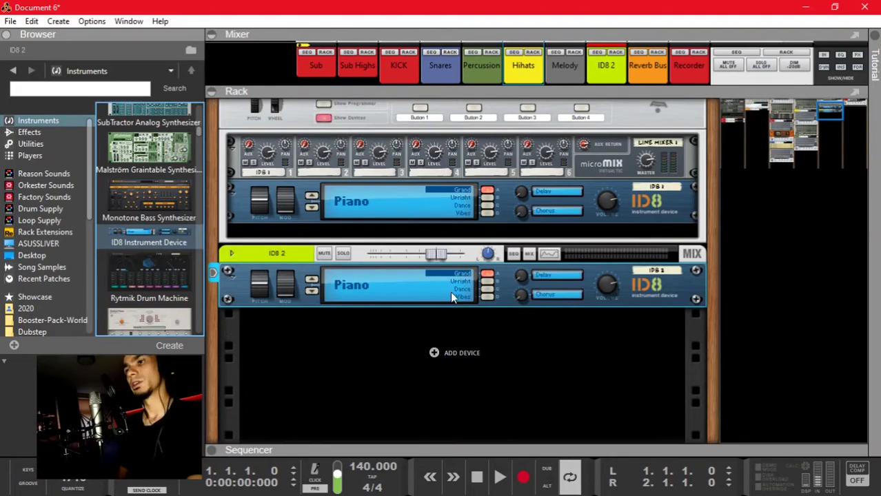
Select the ID8 2 channel in the mixer, and unfold its mix channel device on the rear of the rack
{"action": "key", "text": "Tab"}
{"action": "left_click", "coordinate": [348, 252]}
{"action": "key", "text": "F5"}
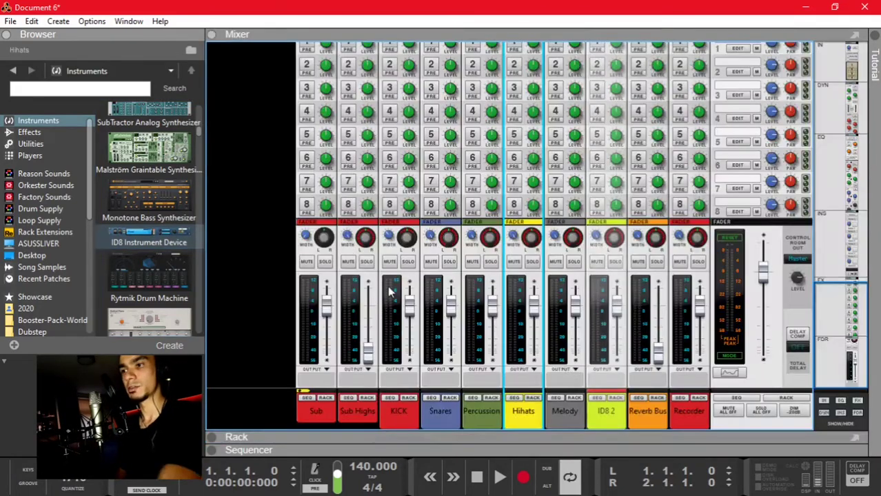
{"action": "left_click", "coordinate": [595, 415]}
{"action": "key", "text": "F6"}
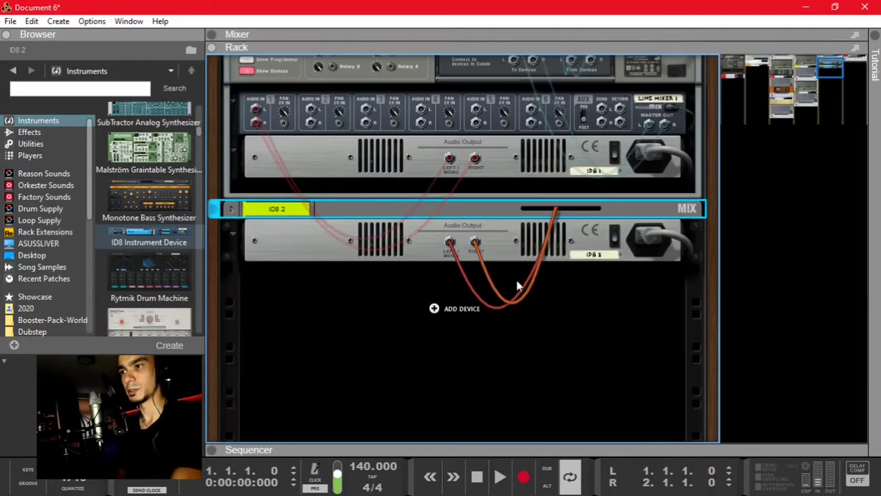
{"action": "left_click", "coordinate": [229, 210]}
{"action": "left_click", "coordinate": [272, 279]}
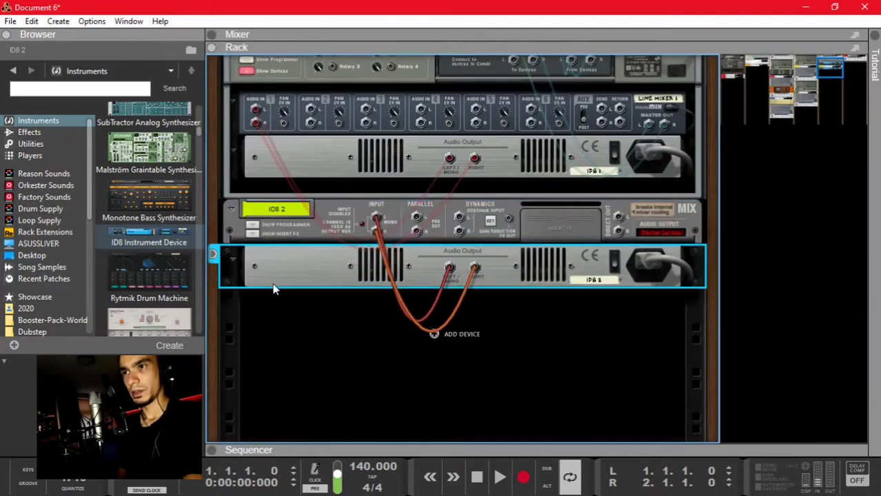
Return to the rack front, add another ID8 Instrument Device below the ID8 2, and set its sound to Electric Piano
{"action": "key", "text": "Tab"}
{"action": "key", "text": "F4"}
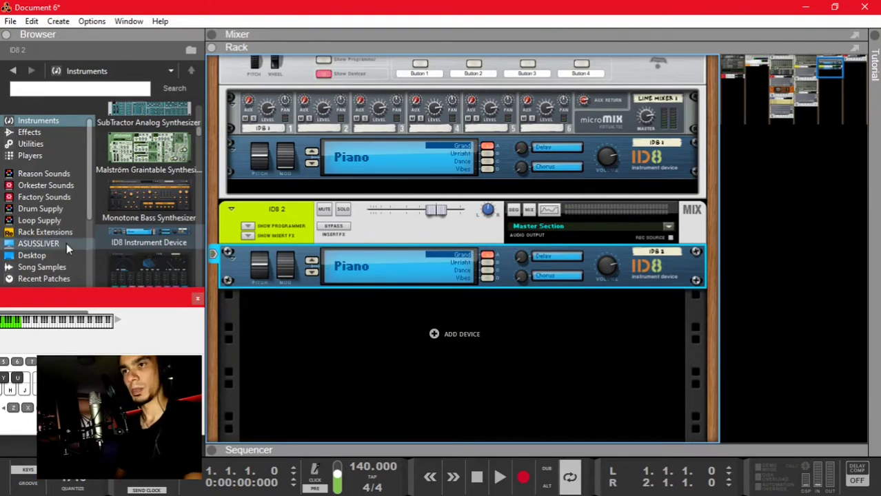
{"action": "mouse_move", "coordinate": [158, 243]}
{"action": "left_mouse_down"}
{"action": "mouse_move", "coordinate": [170, 267]}
{"action": "mouse_move", "coordinate": [375, 320]}
{"action": "left_mouse_up"}
{"action": "left_click", "coordinate": [355, 311]}
{"action": "left_click", "coordinate": [378, 340]}
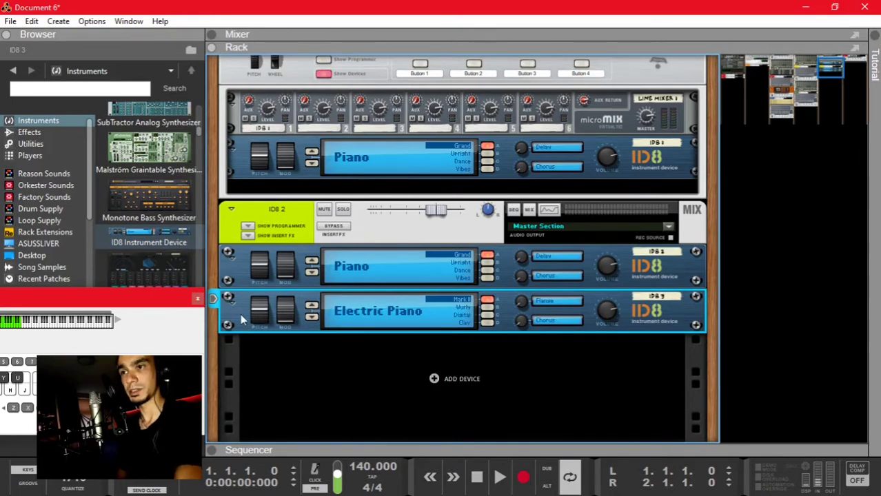
Try to cable the lowest ID8's left audio output to the input of the ID8 2 mix channel
{"action": "key", "text": "Tab"}
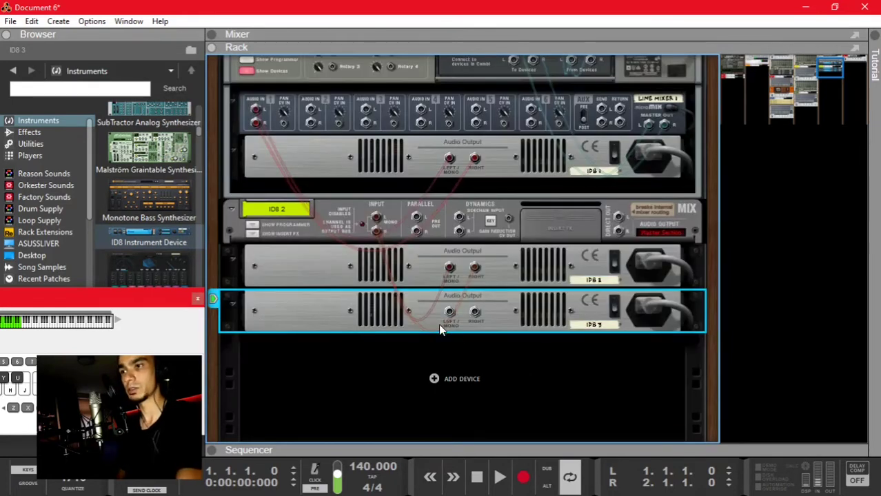
{"action": "left_click_drag", "start_coordinate": [449, 311], "coordinate": [305, 221]}
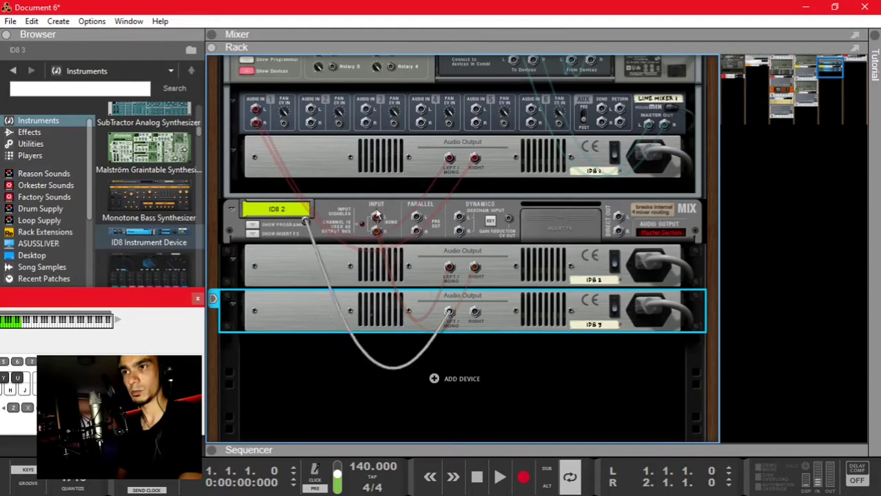
{"action": "left_click_drag", "start_coordinate": [376, 215], "coordinate": [406, 378]}
{"action": "key", "text": "Tab"}
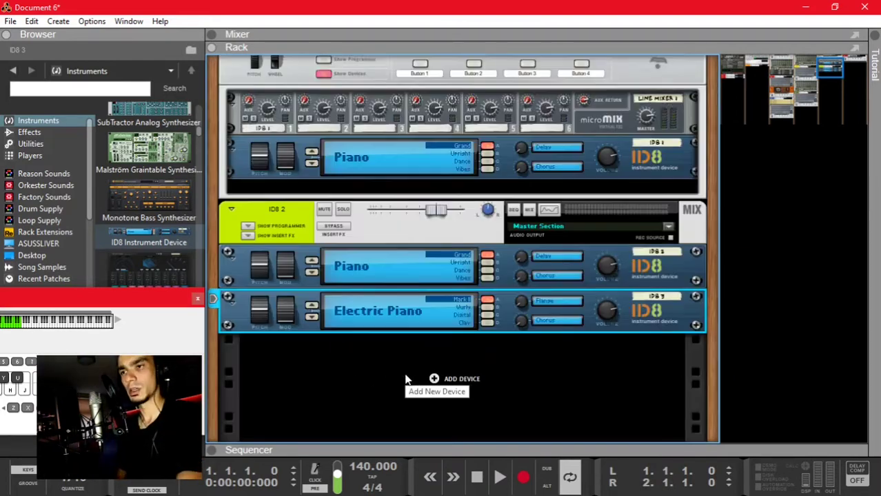
Add an ID8 Instrument Device inside the Melody Combinator below the first ID8, and cable its left output to Line Mixer input 2
{"action": "left_click", "coordinate": [199, 298]}
{"action": "scroll", "coordinate": [306, 358], "scroll_direction": "up", "scroll_amount": 3}
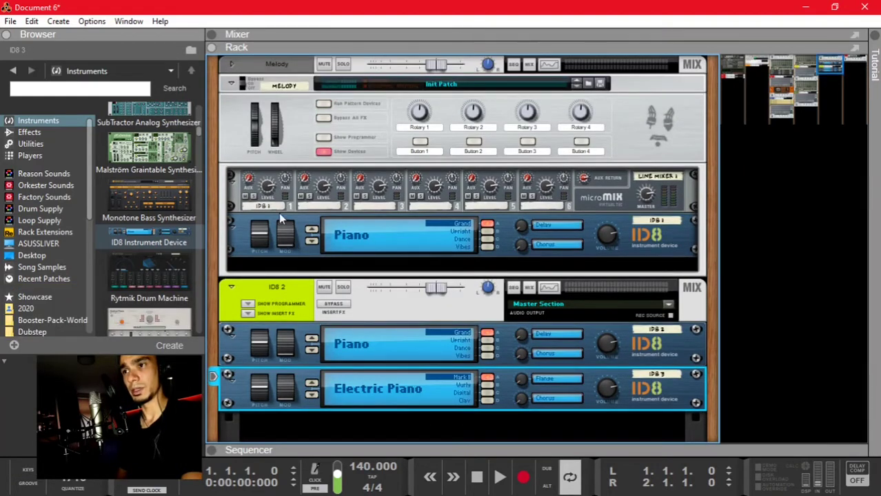
{"action": "left_click", "coordinate": [301, 206]}
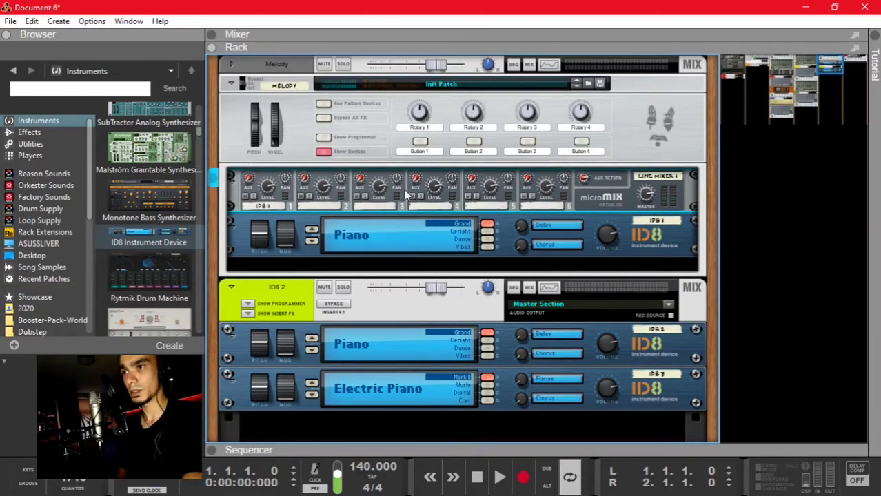
{"action": "left_click_drag", "start_coordinate": [149, 234], "coordinate": [352, 278]}
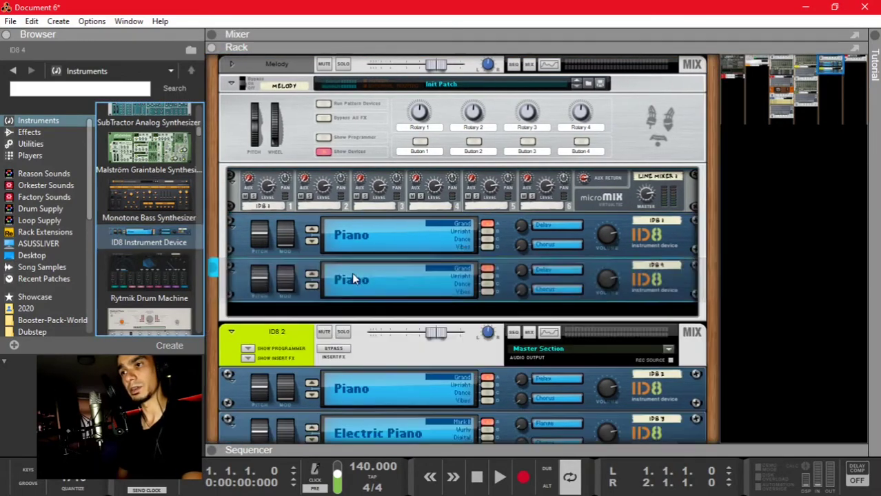
{"action": "key", "text": "Tab"}
{"action": "left_click_drag", "start_coordinate": [449, 281], "coordinate": [314, 190]}
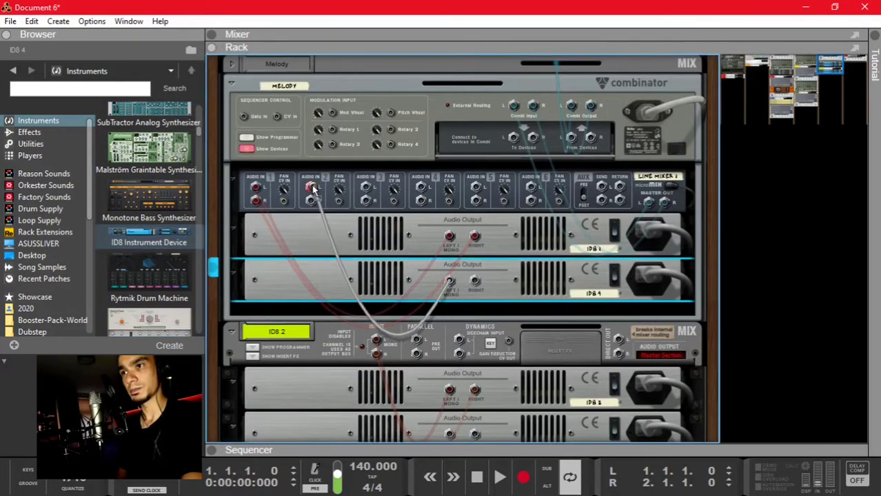
Set the sound of the second ID8 in the Melody Combinator to Electric Piano
{"action": "key", "text": "Tab"}
{"action": "left_click", "coordinate": [351, 280]}
{"action": "left_click", "coordinate": [383, 310]}
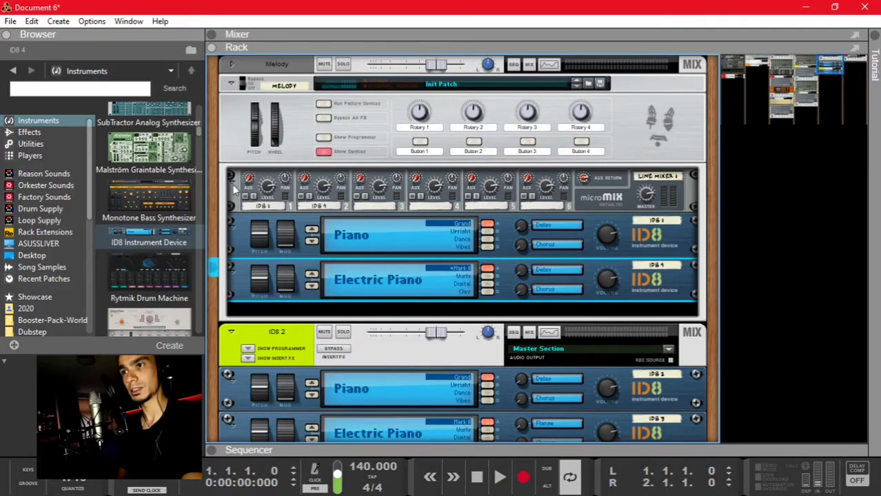
Show the on-screen piano keys and switch the keyboard input from the second ID8 to the whole Melody Combinator
{"action": "left_click", "coordinate": [231, 134]}
{"action": "left_click", "coordinate": [233, 281]}
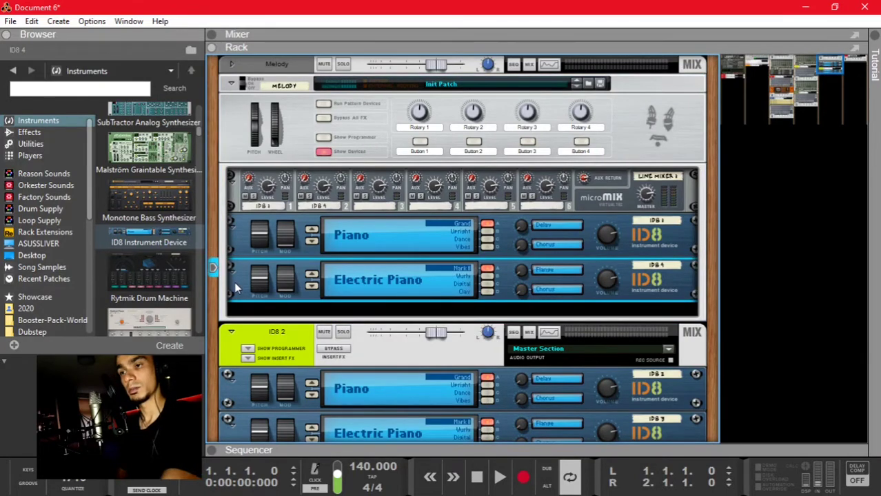
{"action": "key", "text": "F4"}
{"action": "left_click", "coordinate": [249, 136]}
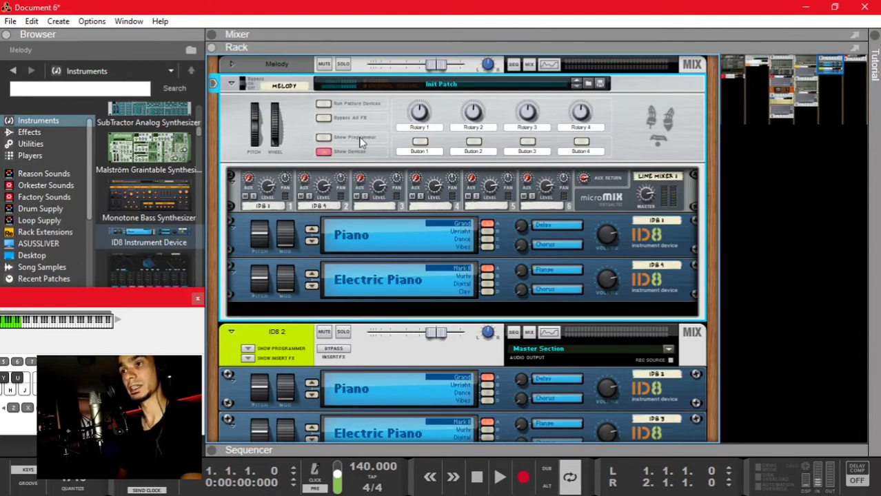
{"action": "left_click", "coordinate": [269, 188]}
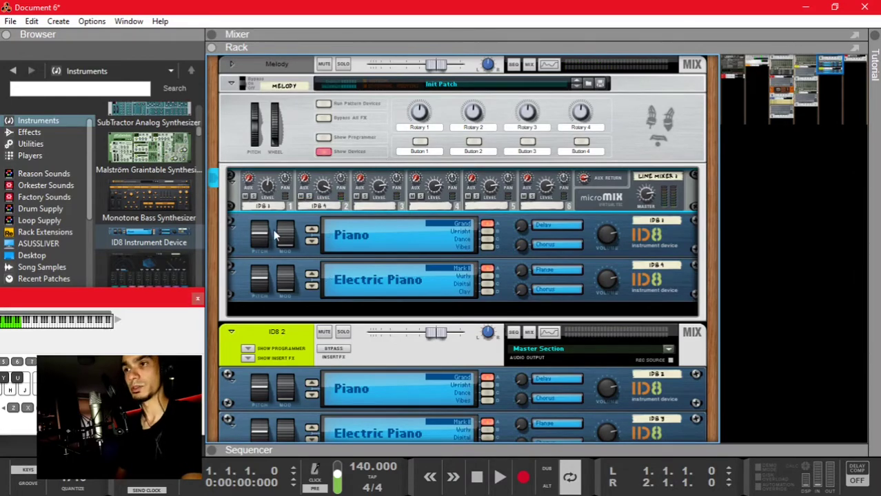
Remove the ID8 2 with its mix channel and the ID8 3 from the rack space below the Melody Combinator
{"action": "scroll", "coordinate": [296, 298], "scroll_direction": "down", "scroll_amount": 2}
{"action": "key", "text": "ctrl+z"}
{"action": "key", "text": "ctrl+z"}
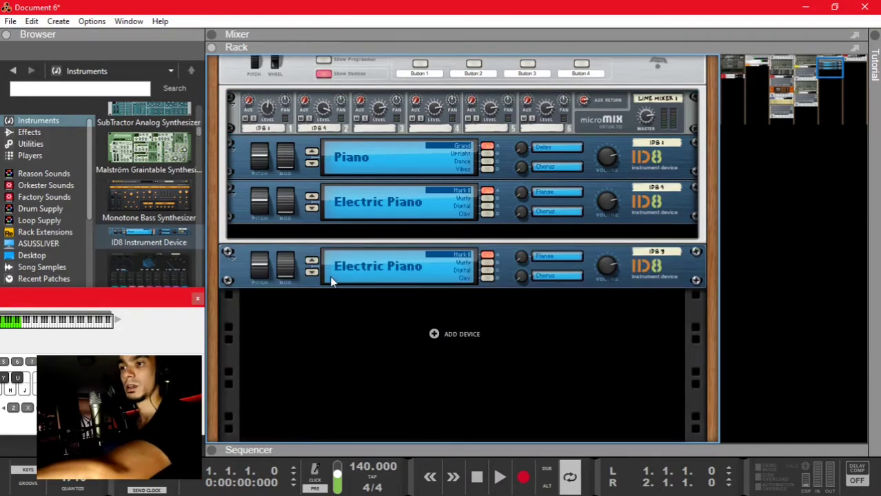
{"action": "key", "text": "ctrl+z"}
{"action": "scroll", "coordinate": [332, 284], "scroll_direction": "up", "scroll_amount": 2}
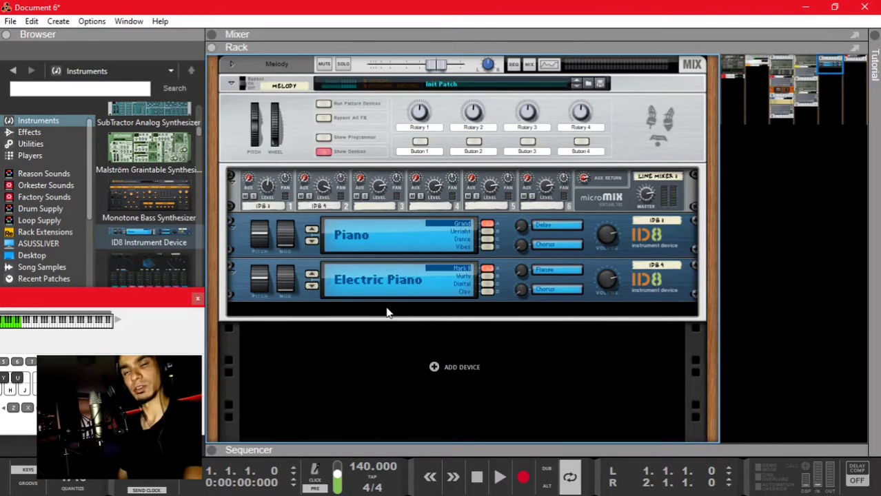
Look over the rear and front of the Melody rack column and move on to the Recorder column
{"action": "key", "text": "Tab"}
{"action": "key", "text": "Tab"}
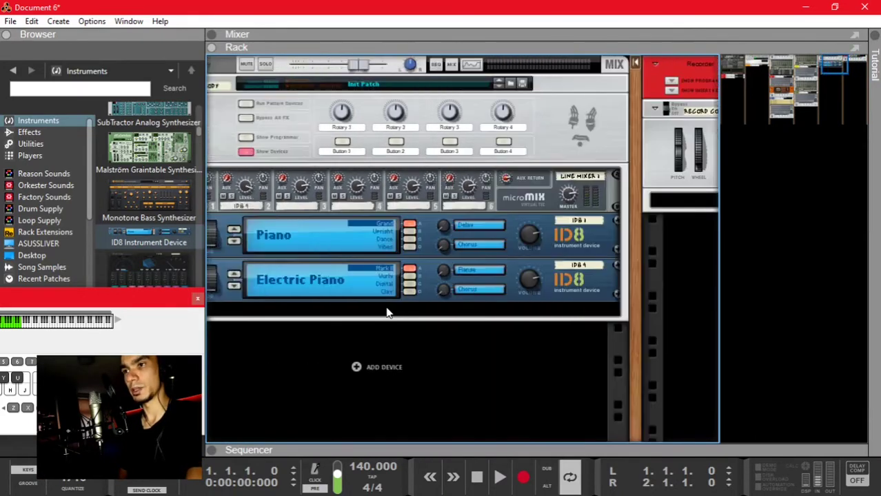
{"action": "scroll", "coordinate": [386, 310], "scroll_direction": "right", "scroll_amount": 5}
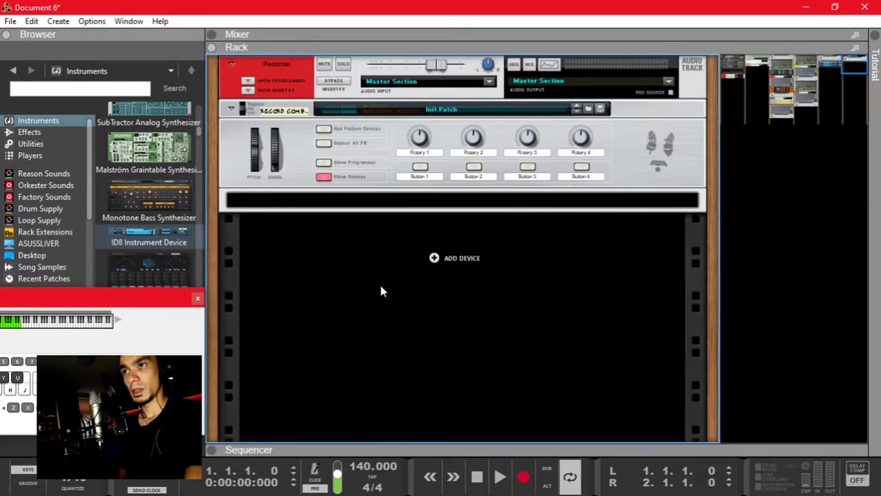
Switch to the sequencer, hide the on-screen piano keys, and look through the tracks from Percussion to Record Combinator
{"action": "key", "text": "F7"}
{"action": "scroll", "coordinate": [382, 301], "scroll_direction": "down", "scroll_amount": 3}
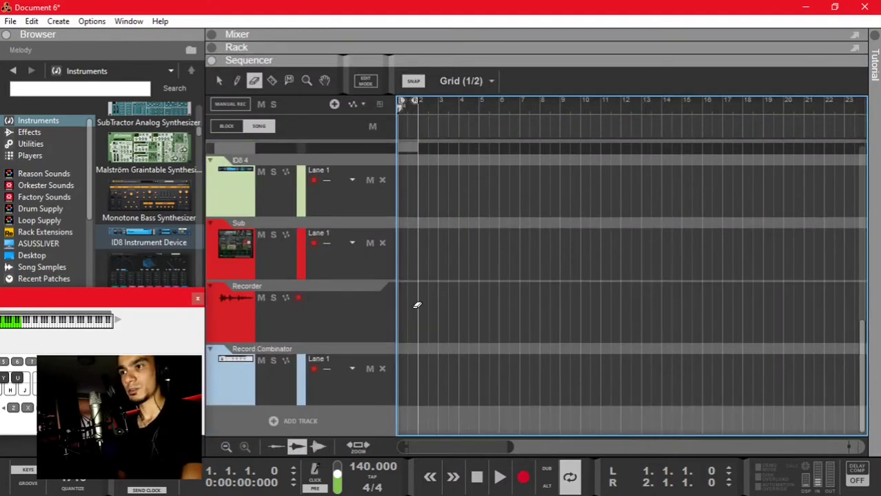
{"action": "key", "text": "F4"}
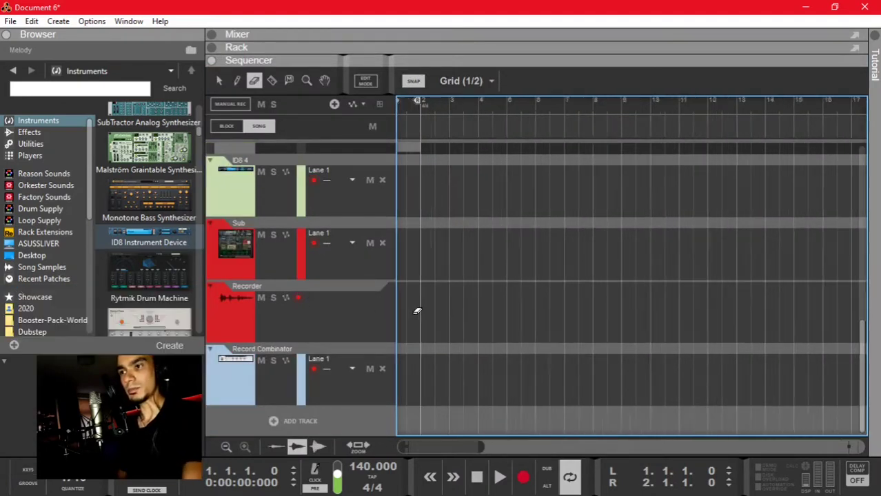
{"action": "scroll", "coordinate": [416, 309], "scroll_direction": "up", "scroll_amount": 3}
{"action": "key", "text": "q"}
{"action": "key", "text": "w"}
{"action": "scroll", "coordinate": [423, 310], "scroll_direction": "up", "scroll_amount": 3}
{"action": "key", "text": "q"}
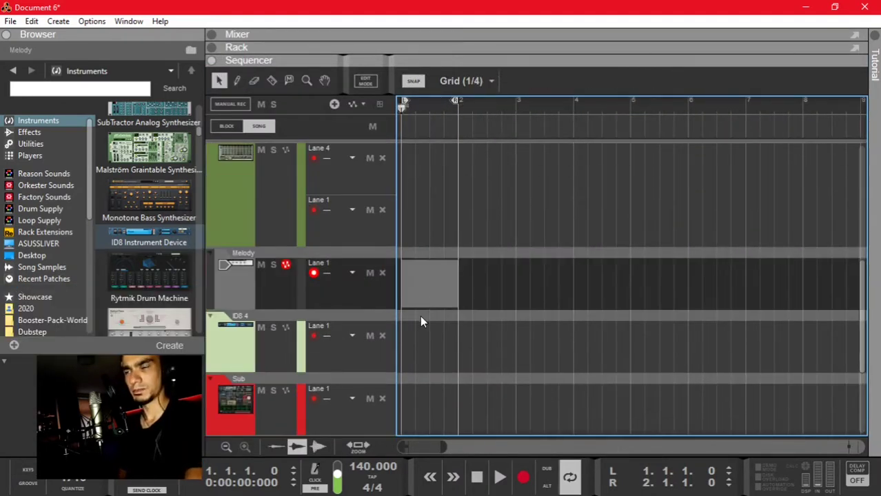
{"action": "scroll", "coordinate": [421, 318], "scroll_direction": "down", "scroll_amount": 3}
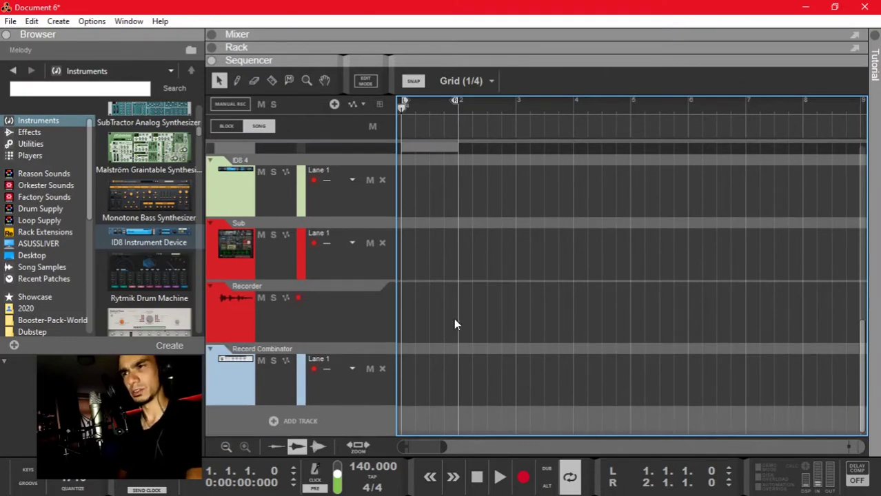
{"action": "scroll", "coordinate": [452, 319], "scroll_direction": "up", "scroll_amount": 3}
{"action": "scroll", "coordinate": [451, 319], "scroll_direction": "down", "scroll_amount": 3}
{"action": "scroll", "coordinate": [428, 298], "scroll_direction": "up", "scroll_amount": 3}
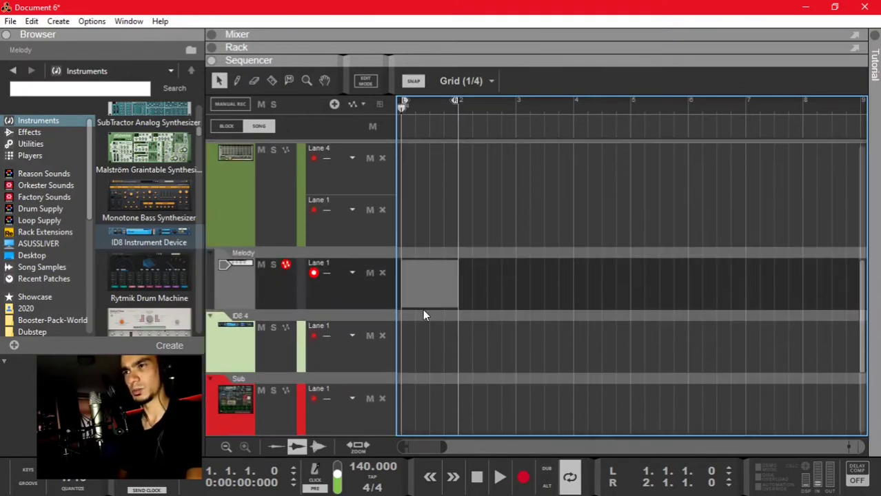
Bounce the one-bar Melody clip in place to an audio track, and undo the bounce
{"action": "right_click", "coordinate": [424, 304]}
{"action": "left_click", "coordinate": [416, 290]}
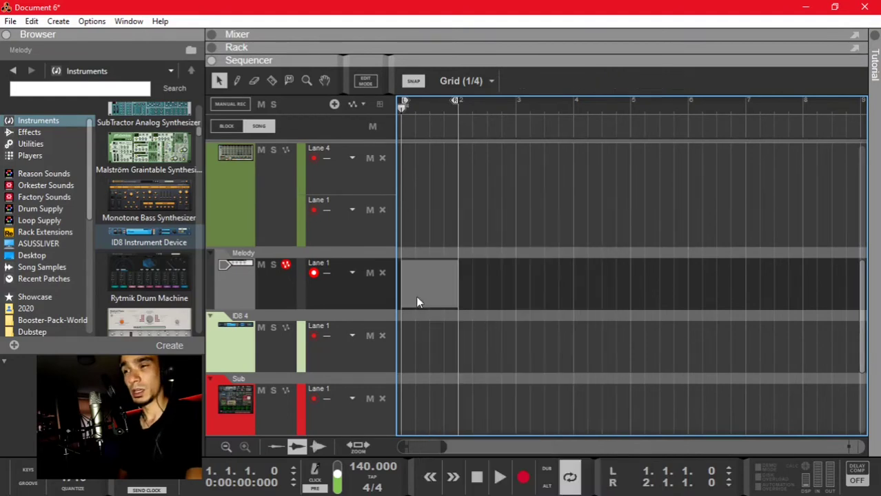
{"action": "right_click", "coordinate": [416, 296]}
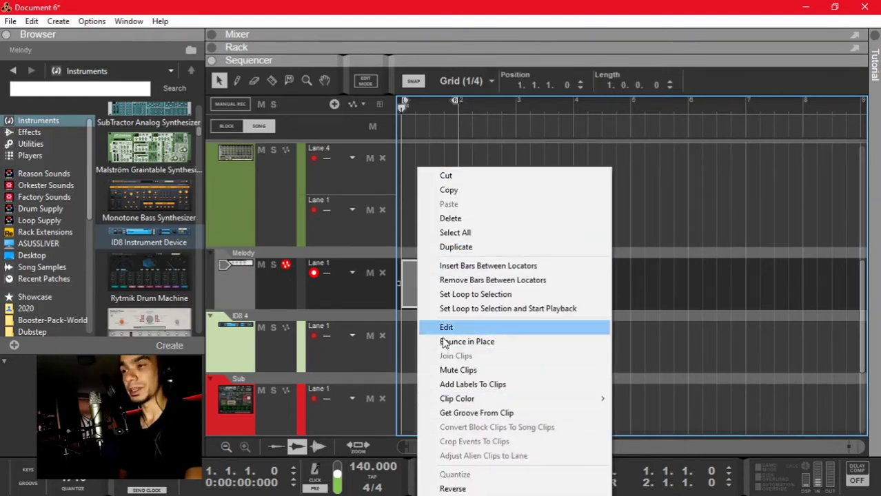
{"action": "left_click", "coordinate": [504, 343]}
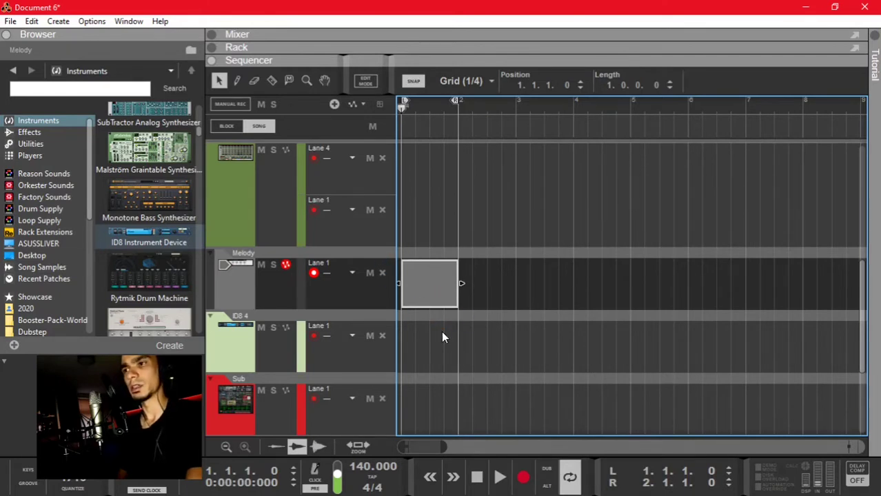
{"action": "left_click", "coordinate": [429, 293]}
{"action": "key", "text": "e"}
{"action": "left_click", "coordinate": [422, 302]}
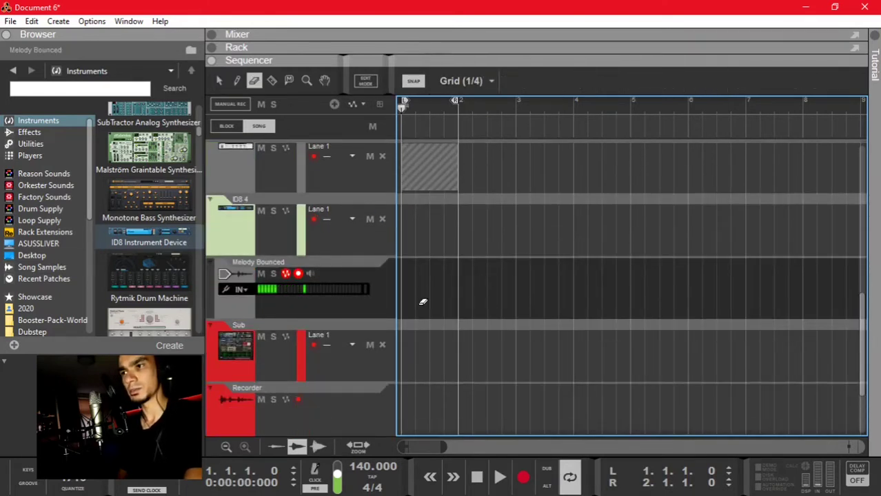
{"action": "key", "text": "t"}
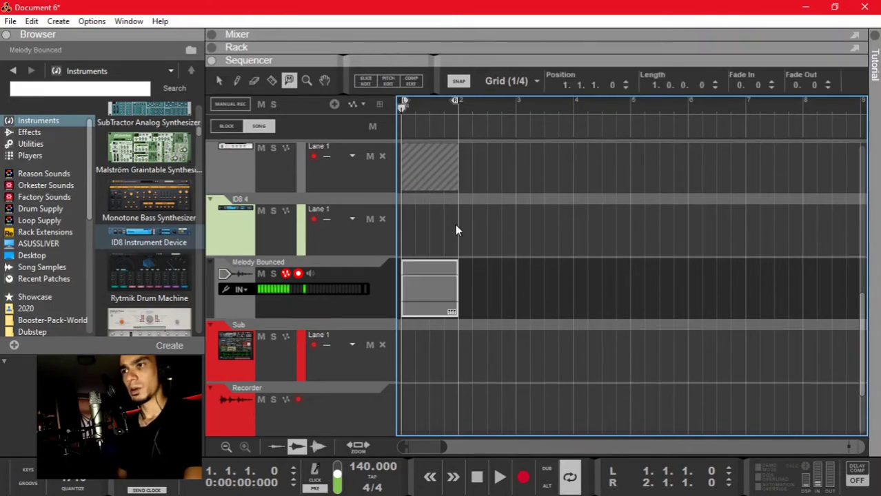
{"action": "key", "text": "ctrl+z"}
{"action": "key", "text": "q"}
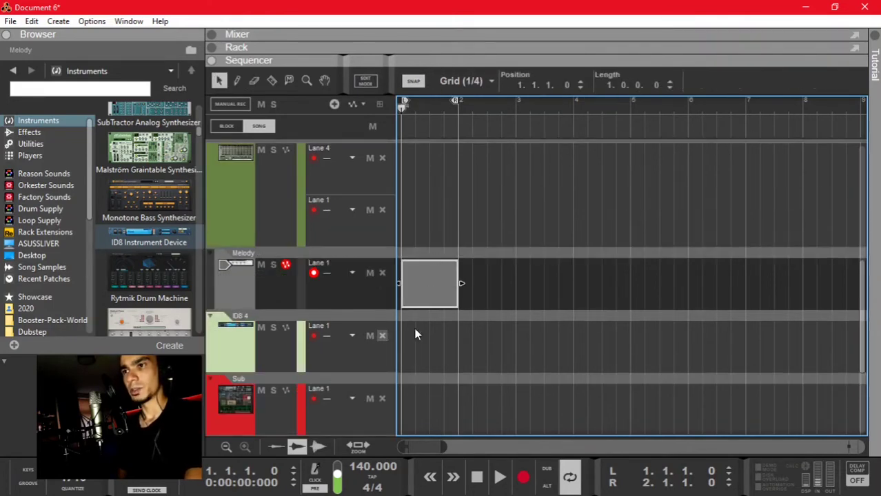
Draw a one-bar clip at bar 1 on Lane 4 of the Percussion track
{"action": "scroll", "coordinate": [420, 337], "scroll_direction": "up", "scroll_amount": 3}
{"action": "key", "text": "w"}
{"action": "left_click_drag", "start_coordinate": [411, 276], "coordinate": [451, 276]}
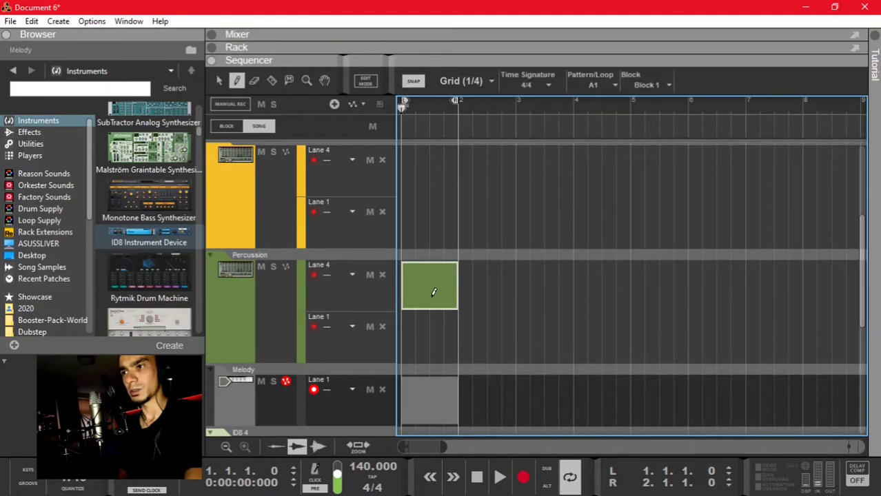
{"action": "key", "text": "q"}
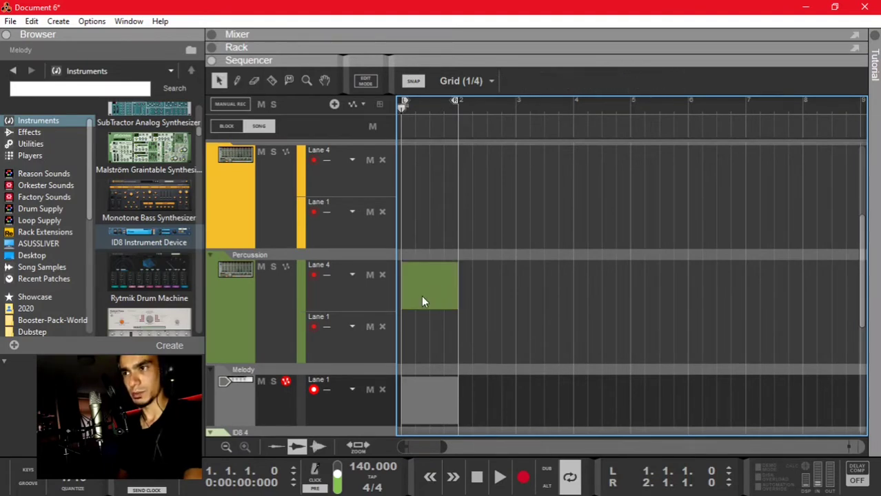
Open the Percussion clip, draw 1/16 notes on steps 1, 4, 8, 12 and 15 of the lowest drum channel, and start playback
{"action": "double_click", "coordinate": [423, 296]}
{"action": "scroll", "coordinate": [424, 297], "scroll_direction": "up", "scroll_amount": 2}
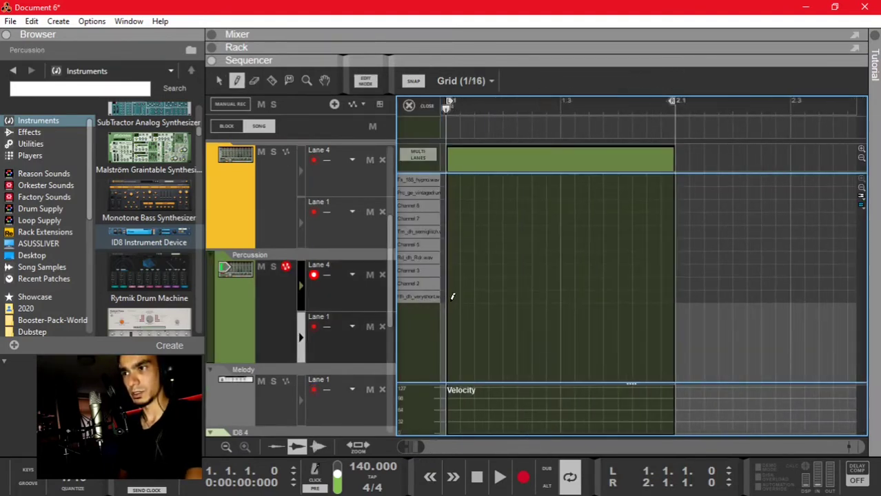
{"action": "left_click", "coordinate": [453, 296]}
{"action": "left_click", "coordinate": [553, 296]}
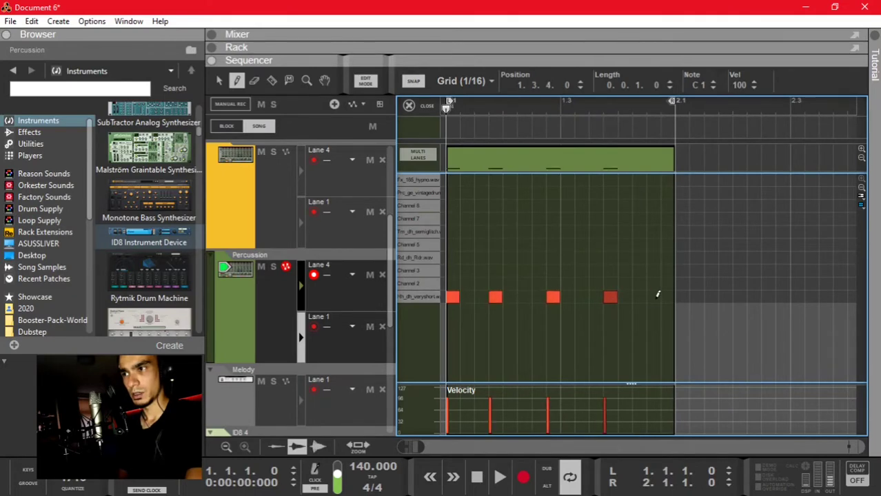
{"action": "left_click", "coordinate": [610, 296]}
{"action": "left_click", "coordinate": [653, 297]}
{"action": "key", "text": "space"}
Close the Percussion clip, draw a one-bar clip at bar 1 on the Melody track, and open it for editing
{"action": "left_click", "coordinate": [425, 107]}
{"action": "left_click_drag", "start_coordinate": [400, 248], "coordinate": [456, 248]}
{"action": "key", "text": "q"}
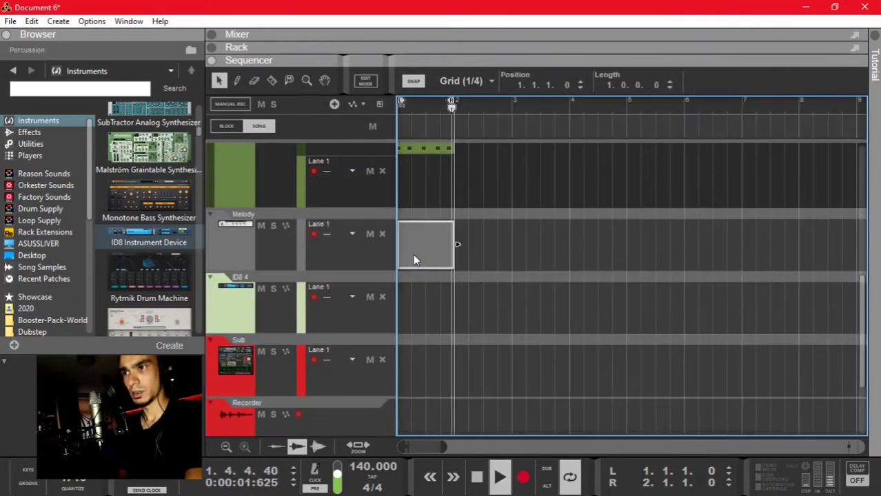
{"action": "double_click", "coordinate": [413, 254]}
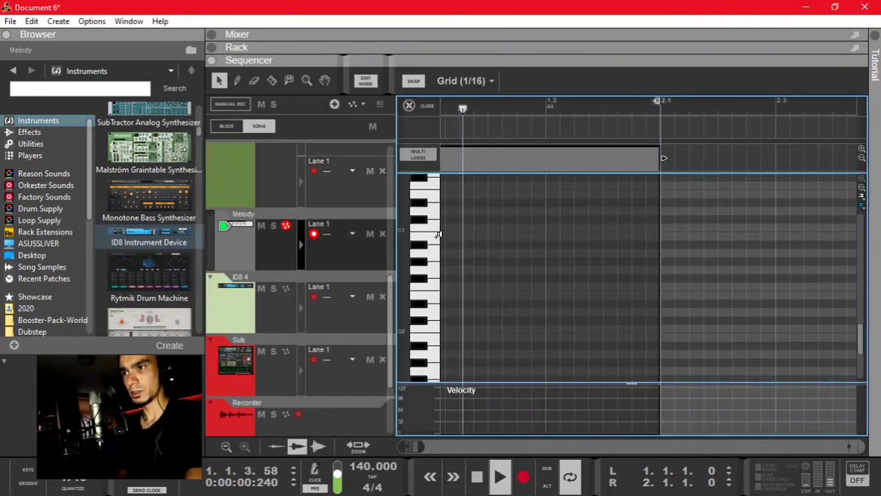
In the Melody clip, draw a six-sixteenth B0 note at the start and a two-beat D#1 note at 1.3, close the clip, and stop playback
{"action": "left_click", "coordinate": [448, 236]}
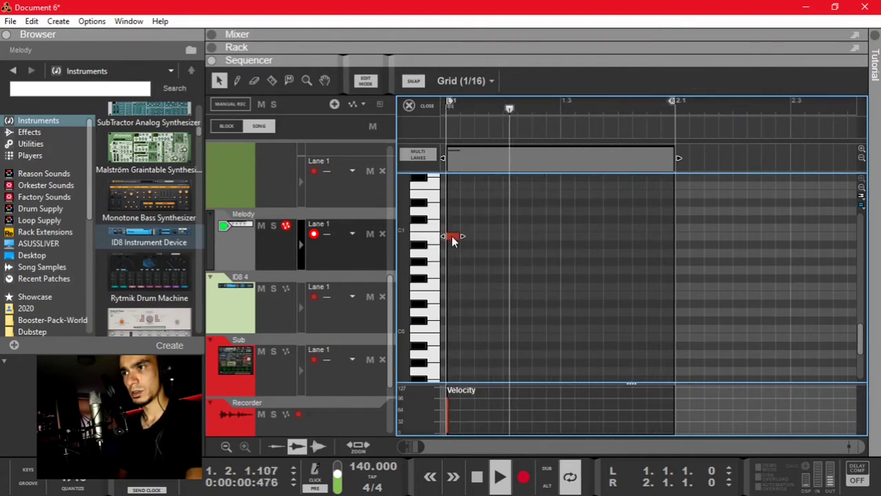
{"action": "left_click_drag", "start_coordinate": [463, 236], "coordinate": [529, 236]}
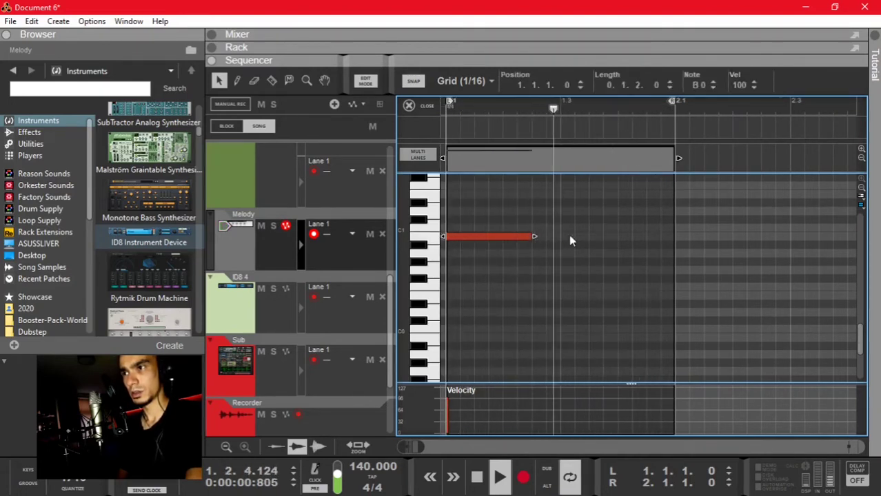
{"action": "key", "text": "w"}
{"action": "left_click_drag", "start_coordinate": [564, 204], "coordinate": [672, 202]}
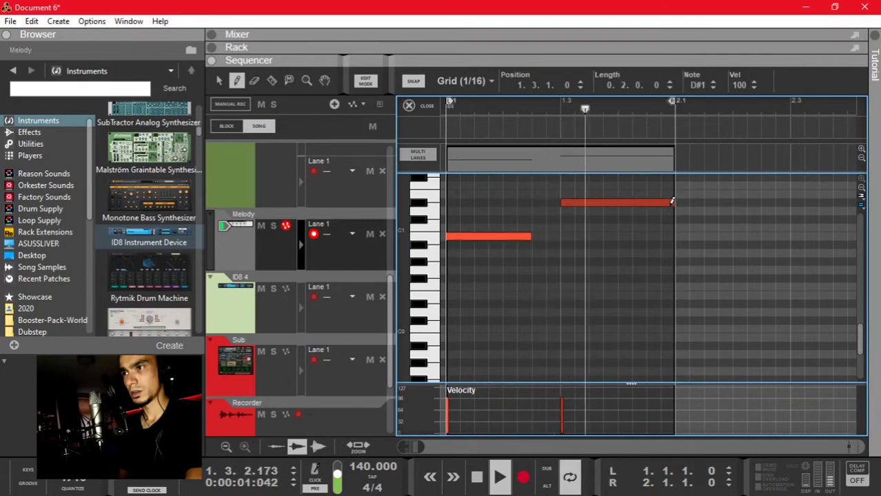
{"action": "key", "text": "q"}
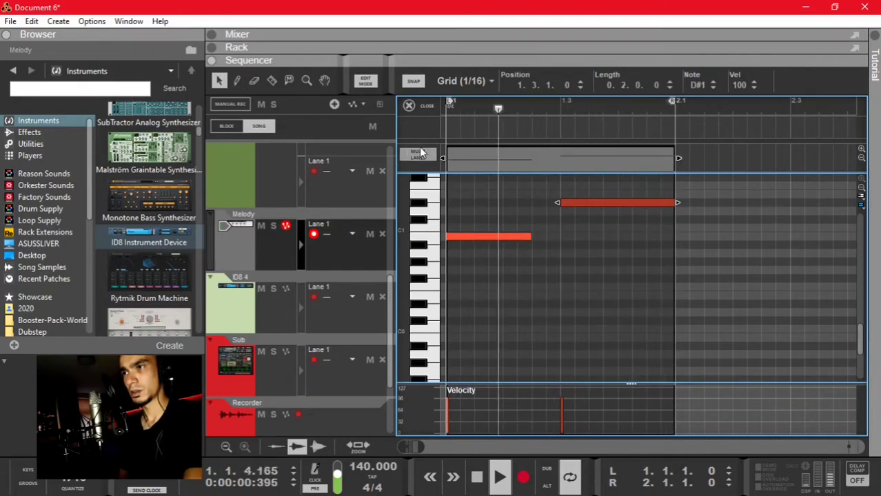
{"action": "left_click", "coordinate": [413, 105]}
{"action": "key", "text": "space"}
Select the Recorder track and record the one-bar loop onto it as an audio clip
{"action": "scroll", "coordinate": [508, 253], "scroll_direction": "down", "scroll_amount": 3}
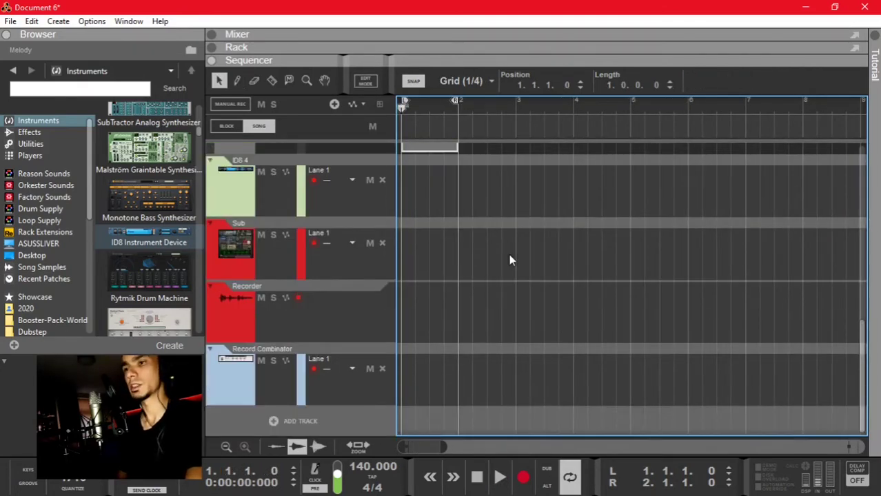
{"action": "scroll", "coordinate": [508, 254], "scroll_direction": "up", "scroll_amount": 1}
{"action": "left_click", "coordinate": [350, 336]}
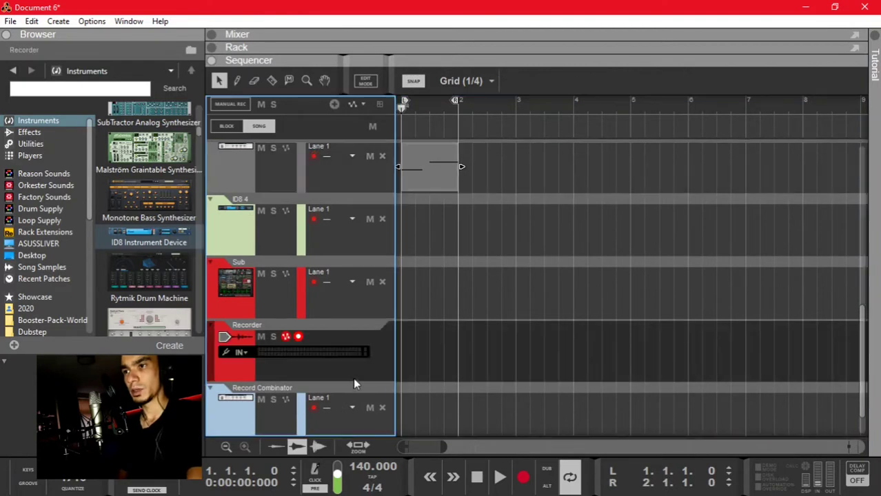
{"action": "left_click", "coordinate": [523, 477]}
{"action": "key", "text": "space"}
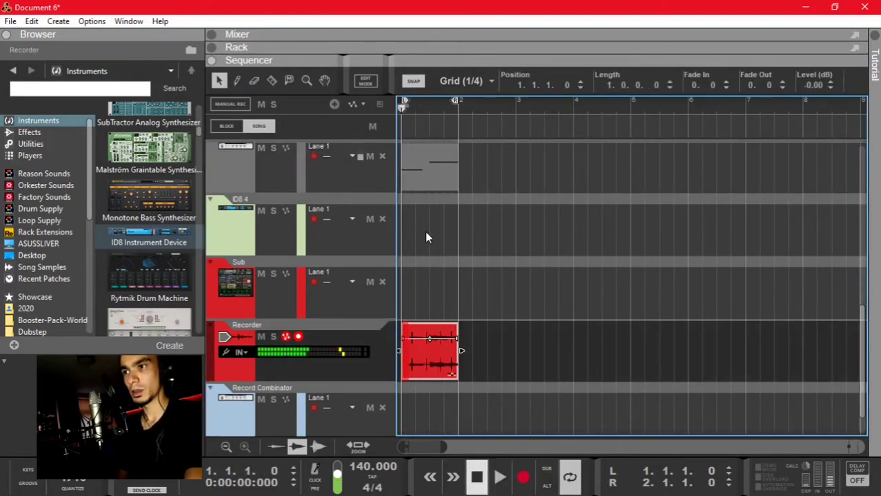
Solo the Recorder track, play back its recorded clip, and turn the solo off
{"action": "left_click", "coordinate": [273, 337]}
{"action": "scroll", "coordinate": [481, 334], "scroll_direction": "up", "scroll_amount": 3}
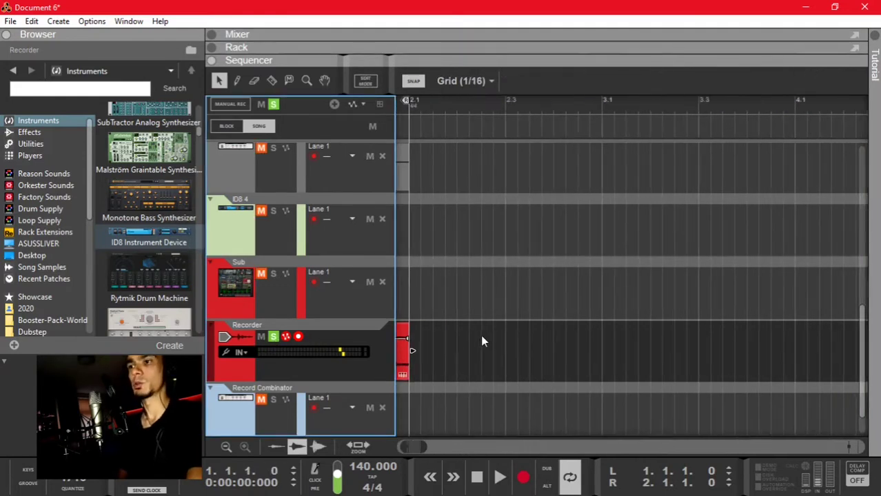
{"action": "key", "text": "space"}
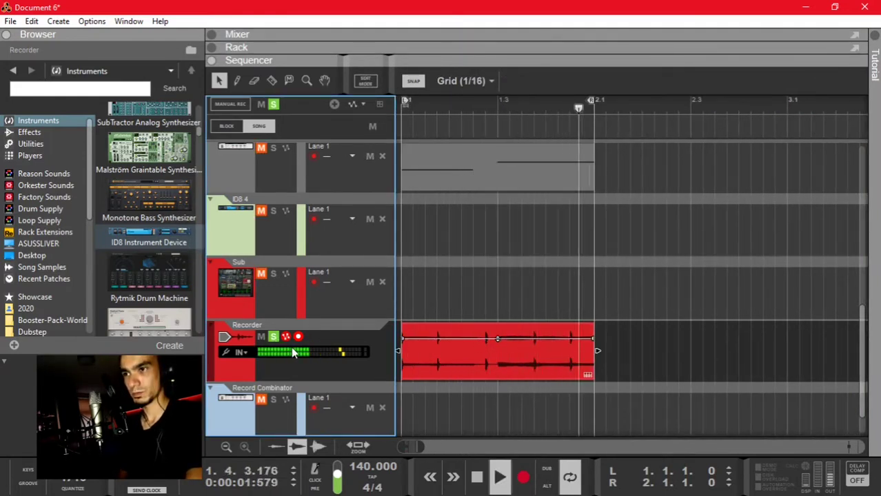
{"action": "key", "text": "space"}
{"action": "left_click", "coordinate": [273, 337]}
Erase the clips on the Percussion and Melody tracks and the recorded audio clip on the Recorder track
{"action": "scroll", "coordinate": [474, 294], "scroll_direction": "up", "scroll_amount": 3}
{"action": "key", "text": "e"}
{"action": "scroll", "coordinate": [448, 277], "scroll_direction": "down", "scroll_amount": 3}
{"action": "key", "text": "space"}
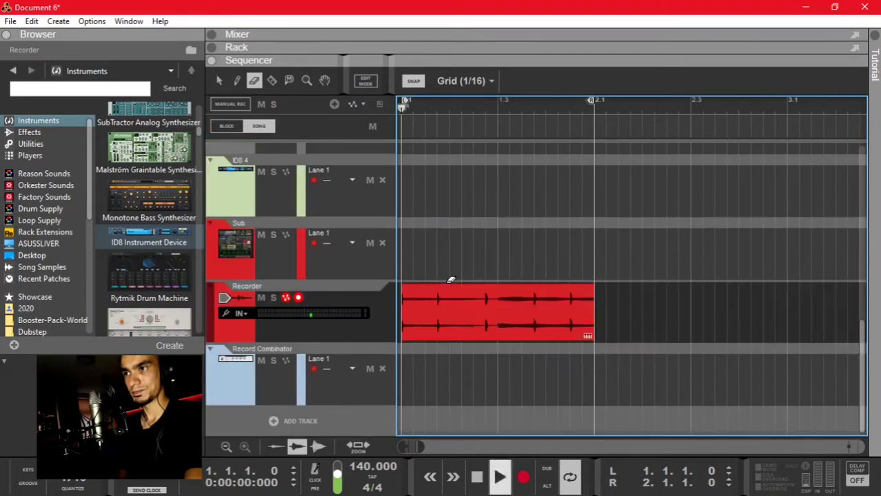
{"action": "key", "text": "space"}
{"action": "left_click", "coordinate": [453, 307]}
Examine the Recorder's audio input routing and the Rec Source setting of the Master Section in the rack
{"action": "key", "text": "F6"}
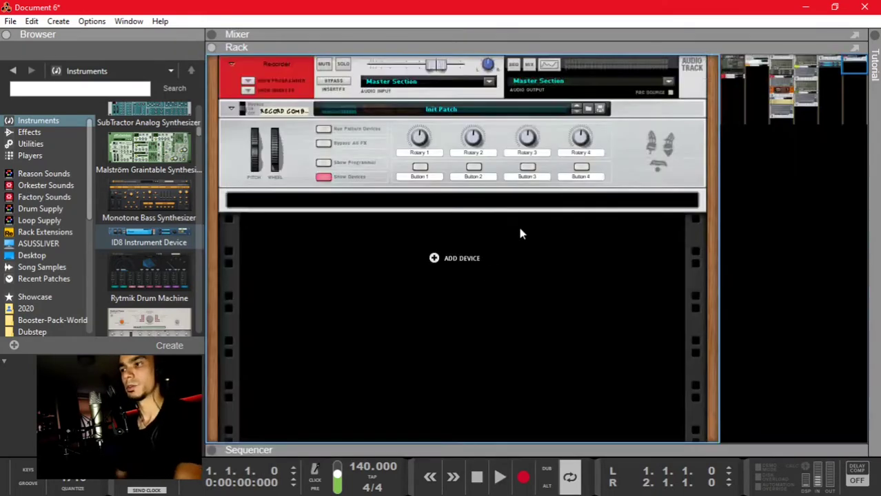
{"action": "scroll", "coordinate": [351, 153], "scroll_direction": "left", "scroll_amount": 8}
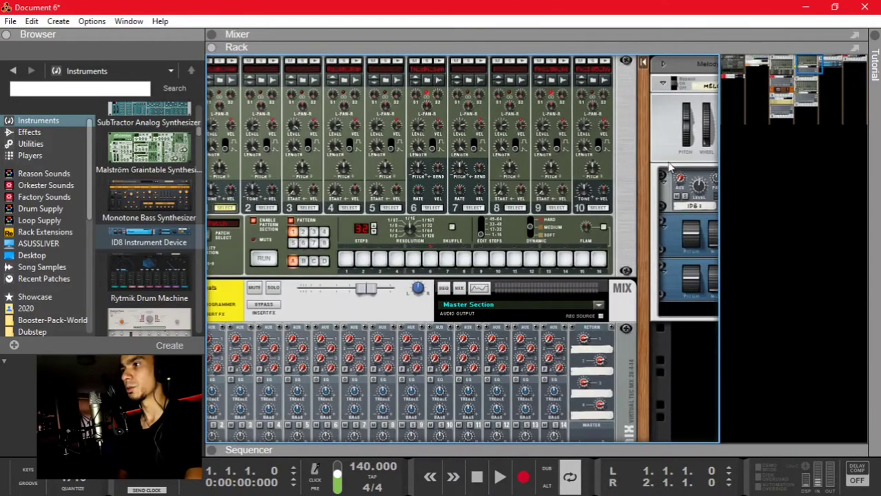
{"action": "left_click", "coordinate": [751, 69]}
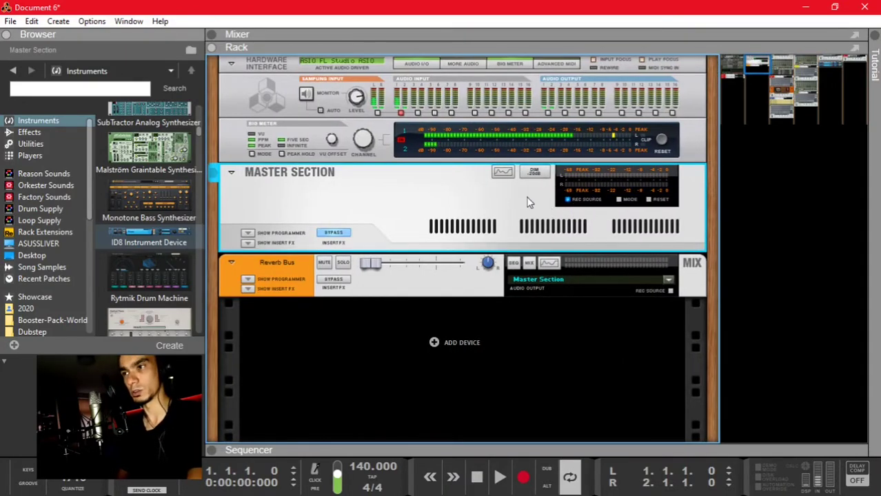
{"action": "scroll", "coordinate": [531, 198], "scroll_direction": "right", "scroll_amount": 8}
{"action": "scroll", "coordinate": [537, 200], "scroll_direction": "right", "scroll_amount": 5}
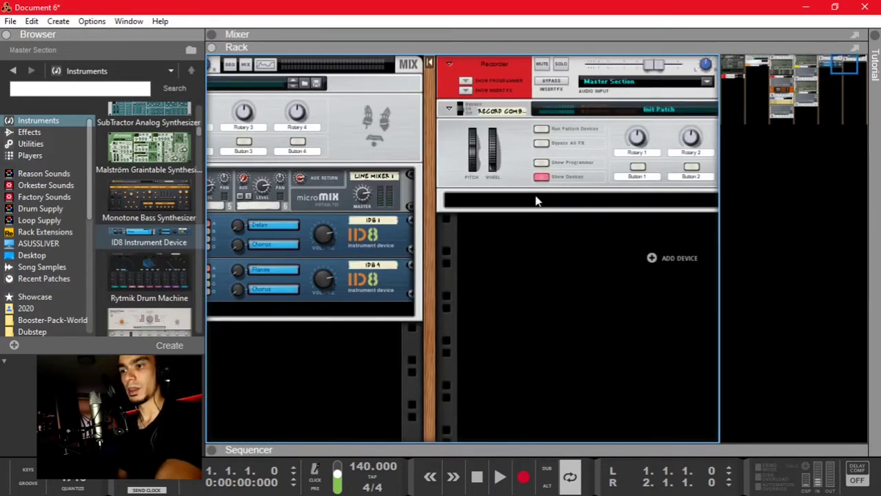
In the sequencer, create an audio track below the Record Combinator track and remove it again
{"action": "key", "text": "F7"}
{"action": "left_click", "coordinate": [326, 312]}
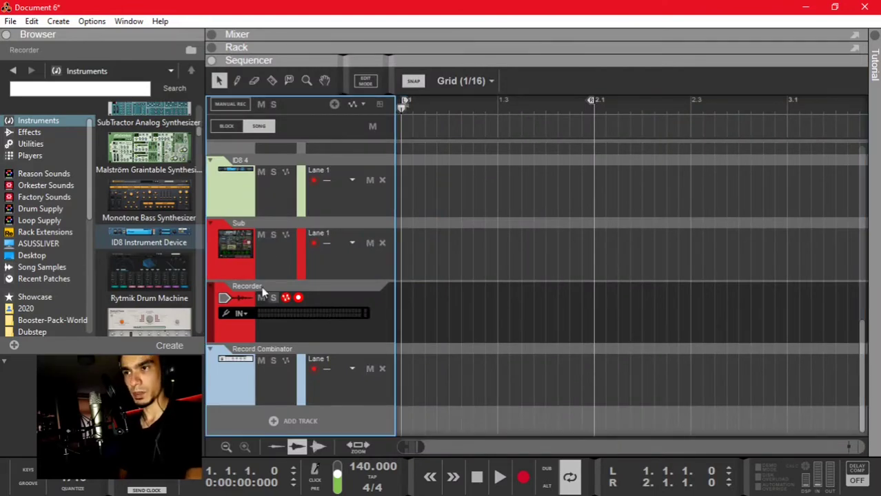
{"action": "right_click", "coordinate": [355, 342]}
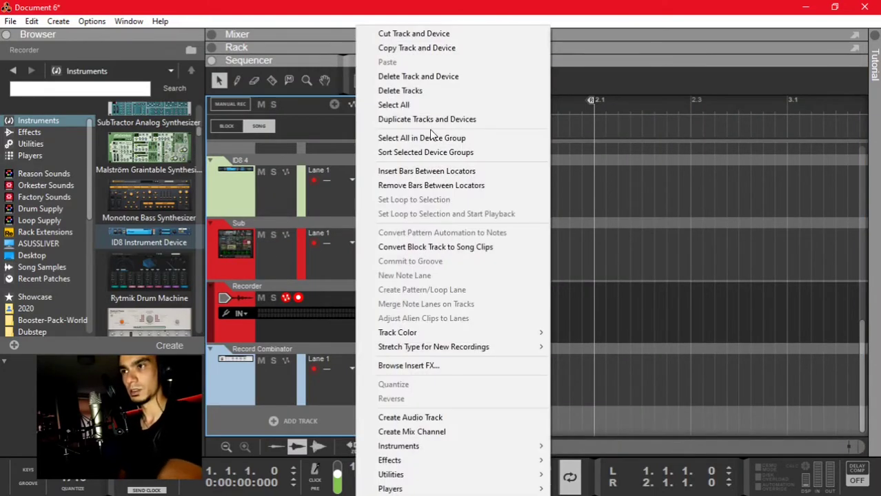
{"action": "left_click", "coordinate": [635, 316]}
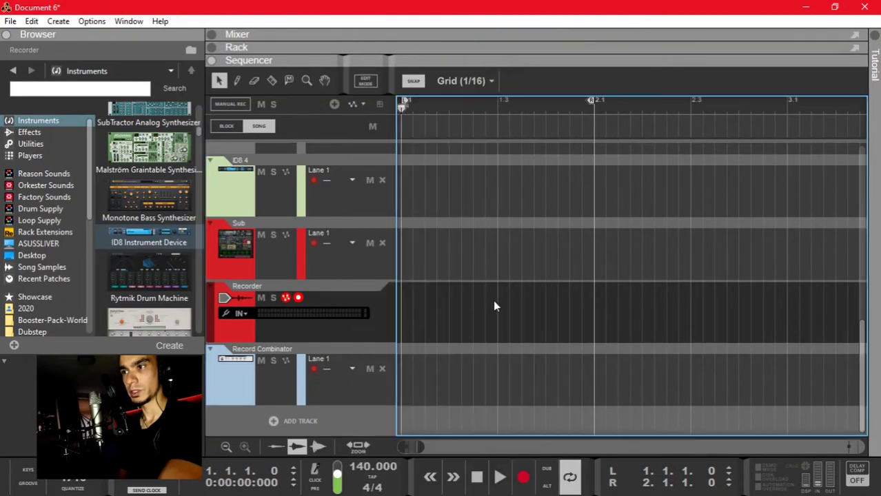
{"action": "right_click", "coordinate": [493, 304]}
{"action": "left_click", "coordinate": [388, 363]}
{"action": "right_click", "coordinate": [388, 363]}
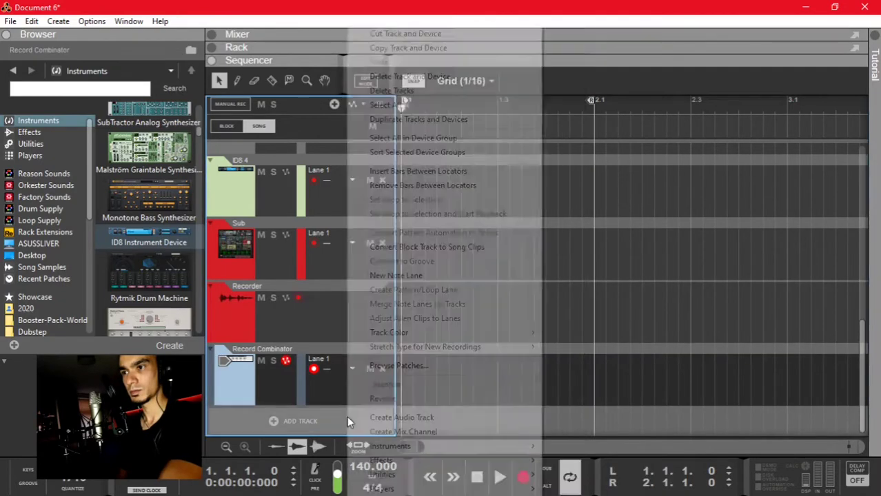
{"action": "left_click", "coordinate": [416, 420]}
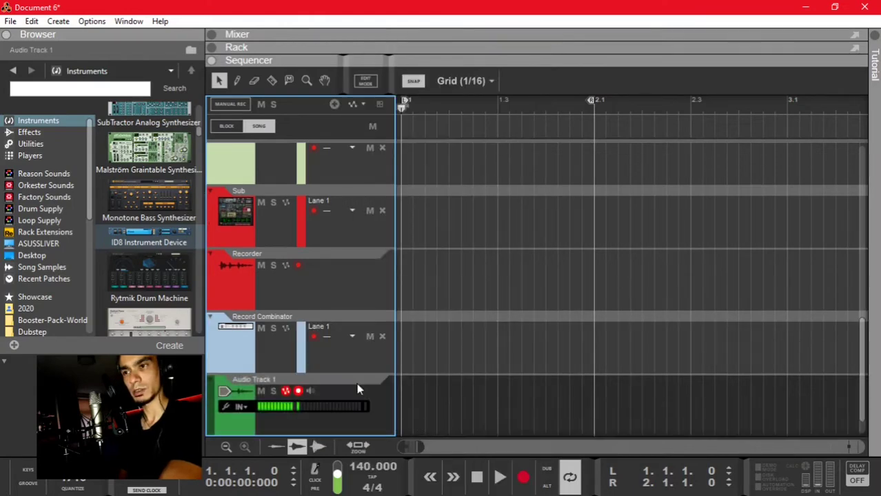
{"action": "scroll", "coordinate": [293, 401], "scroll_direction": "down", "scroll_amount": 1}
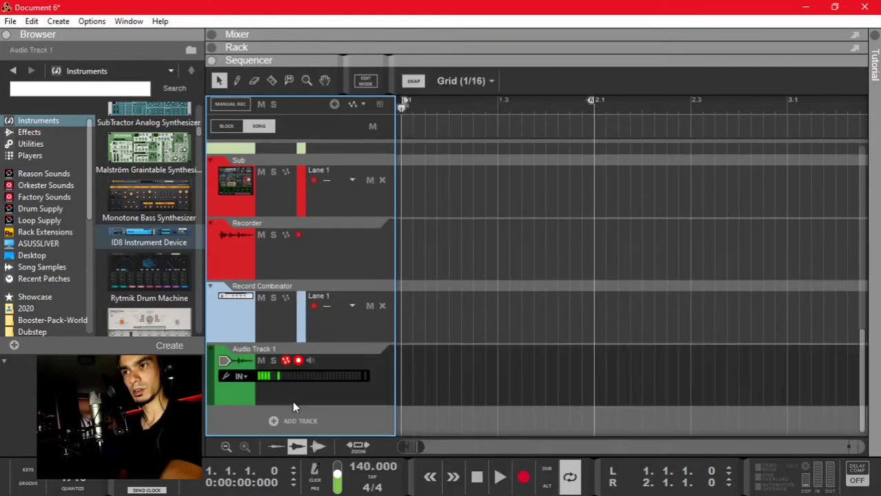
{"action": "scroll", "coordinate": [292, 401], "scroll_direction": "up", "scroll_amount": 2}
Check the Recorder track's input sources, disable Rec Source on the Master Section, and check the input sources again
{"action": "left_click", "coordinate": [267, 325]}
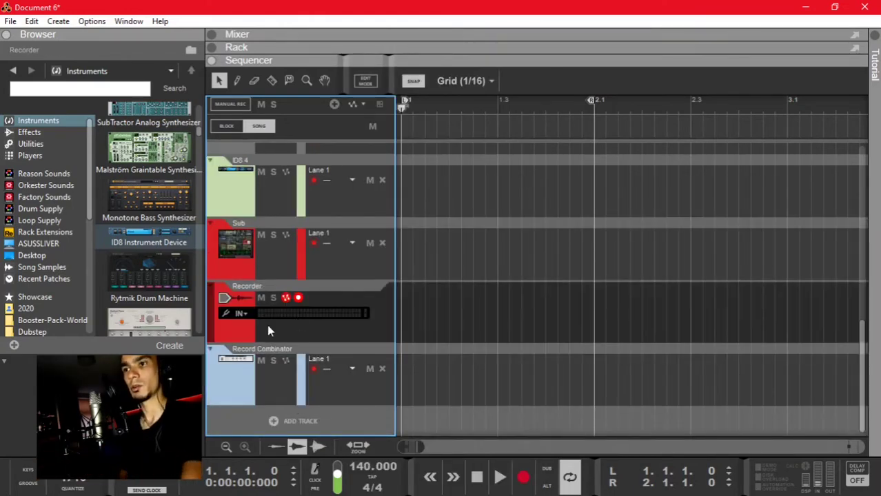
{"action": "left_click", "coordinate": [245, 317]}
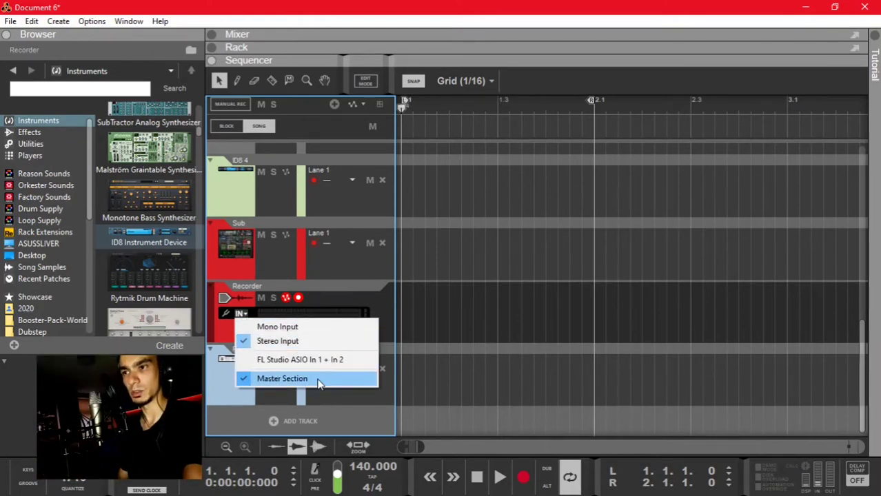
{"action": "key", "text": "F6"}
{"action": "scroll", "coordinate": [488, 248], "scroll_direction": "up", "scroll_amount": 5}
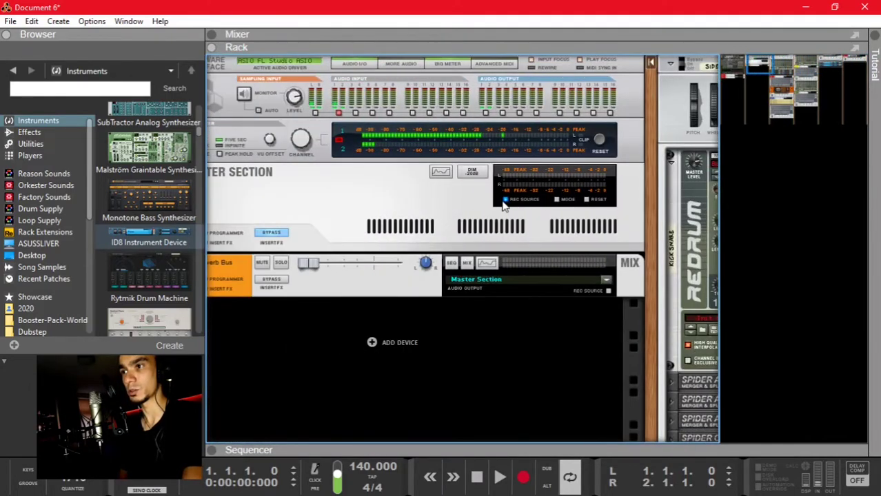
{"action": "key", "text": "F7"}
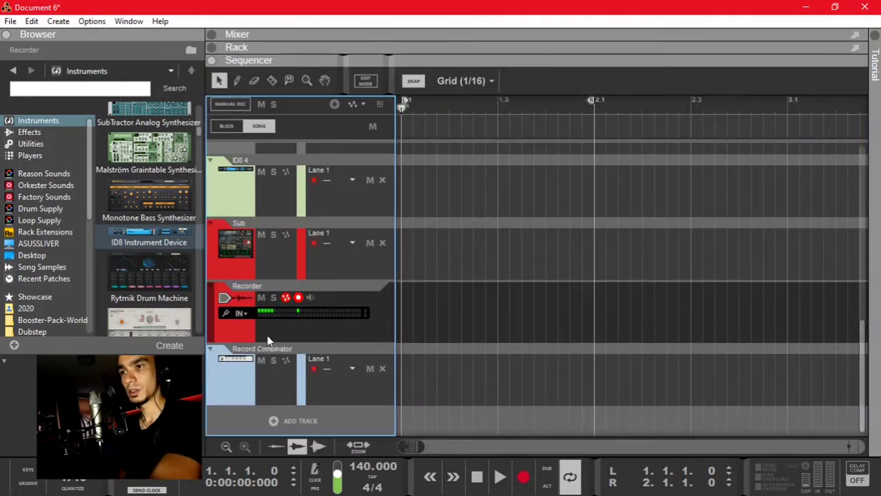
{"action": "left_click", "coordinate": [241, 314]}
{"action": "left_click", "coordinate": [503, 299]}
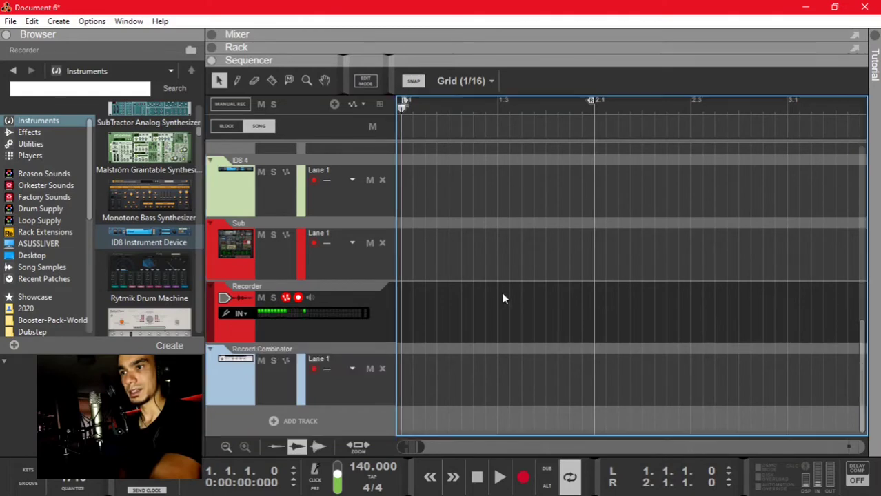
Enable Rec Source on the Master Section and on the KICK mix channel in the rack
{"action": "key", "text": "F6"}
{"action": "left_click", "coordinate": [756, 68]}
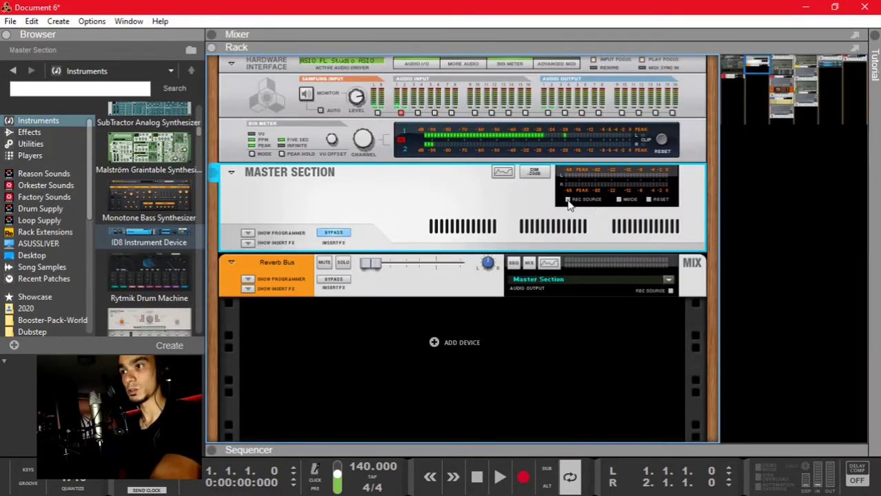
{"action": "scroll", "coordinate": [495, 193], "scroll_direction": "right", "scroll_amount": 5}
{"action": "scroll", "coordinate": [445, 135], "scroll_direction": "down", "scroll_amount": 10}
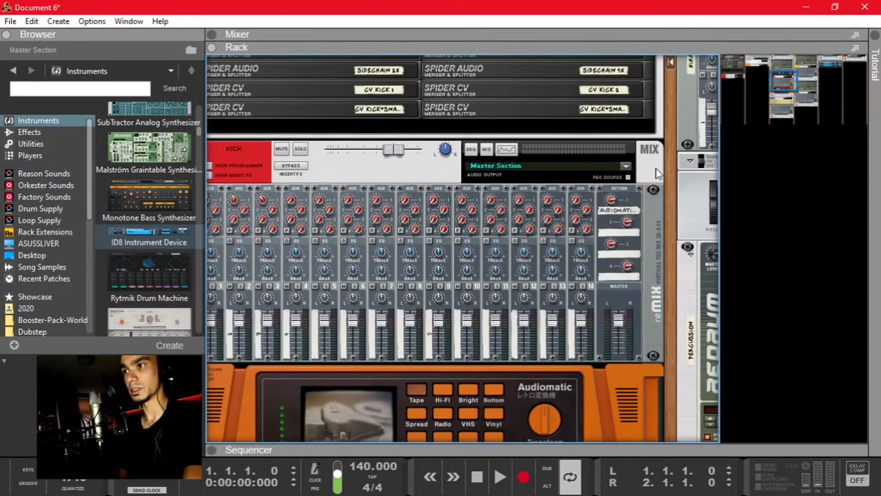
{"action": "left_click", "coordinate": [626, 178]}
In the sequencer, set the Recorder track's input to KICK and switch it back to Master Section
{"action": "key", "text": "F7"}
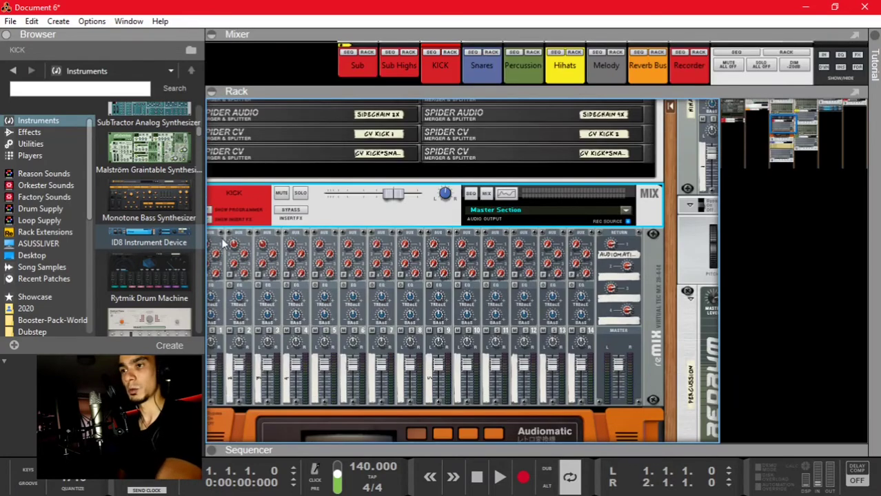
{"action": "left_click", "coordinate": [242, 314]}
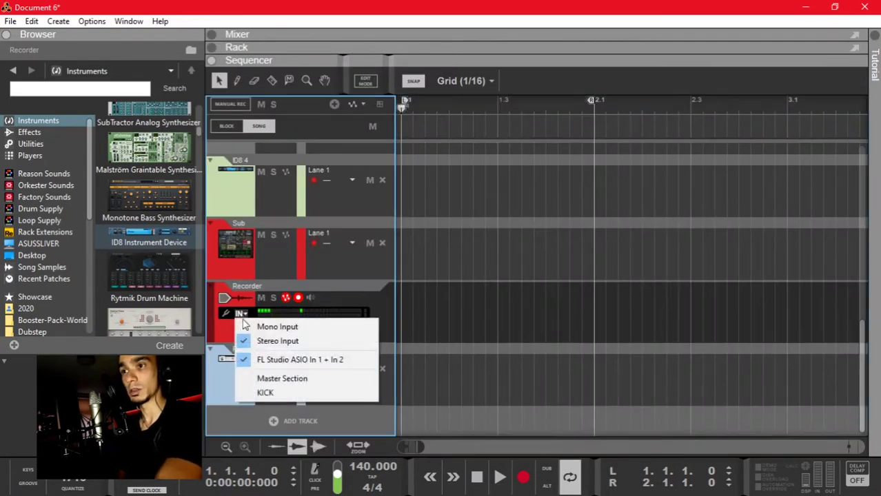
{"action": "left_click", "coordinate": [266, 393]}
{"action": "left_click", "coordinate": [241, 315]}
{"action": "left_click", "coordinate": [253, 380]}
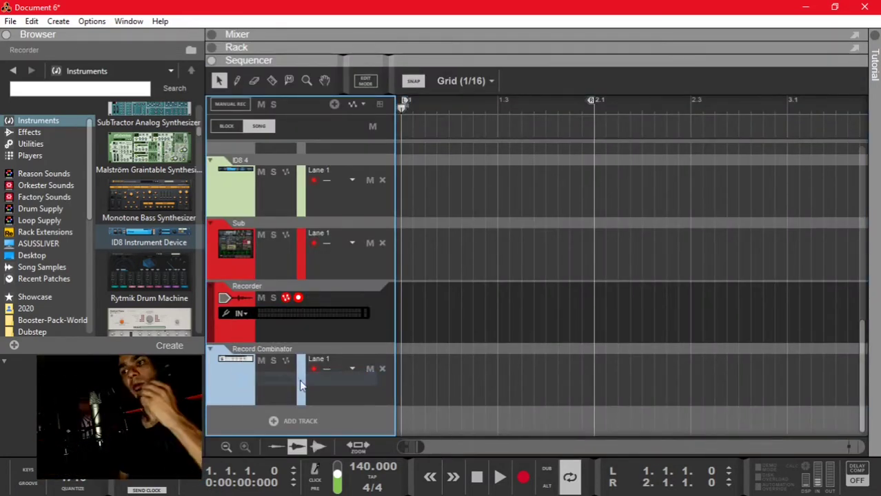
Solo the Melody track and return to the Recorder track in the track list
{"action": "scroll", "coordinate": [381, 342], "scroll_direction": "up", "scroll_amount": 3}
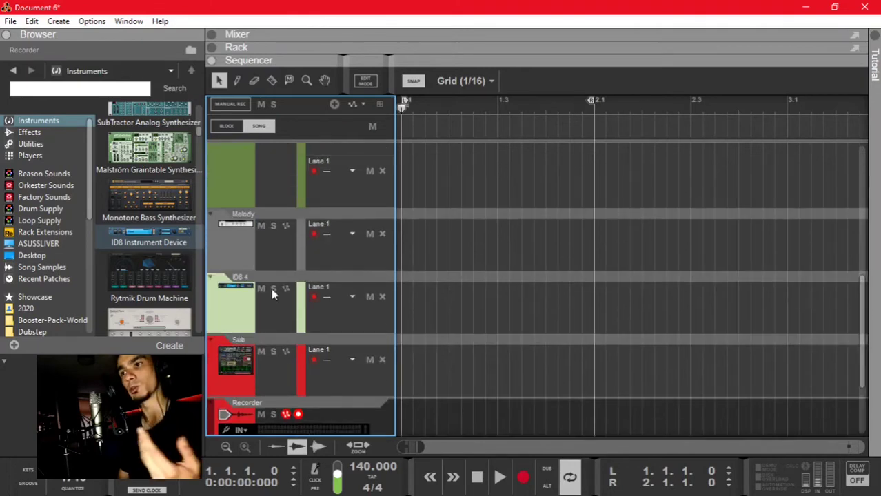
{"action": "left_click", "coordinate": [273, 226]}
{"action": "scroll", "coordinate": [276, 241], "scroll_direction": "up", "scroll_amount": 3}
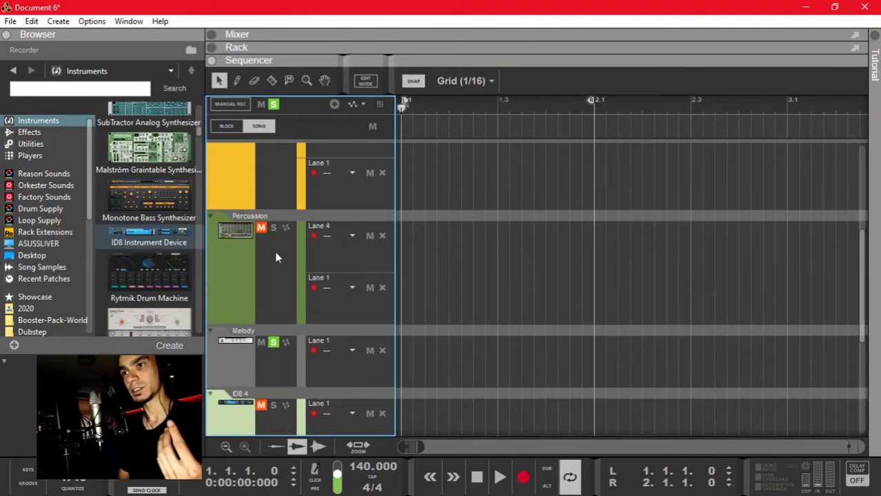
{"action": "scroll", "coordinate": [427, 259], "scroll_direction": "down", "scroll_amount": 3}
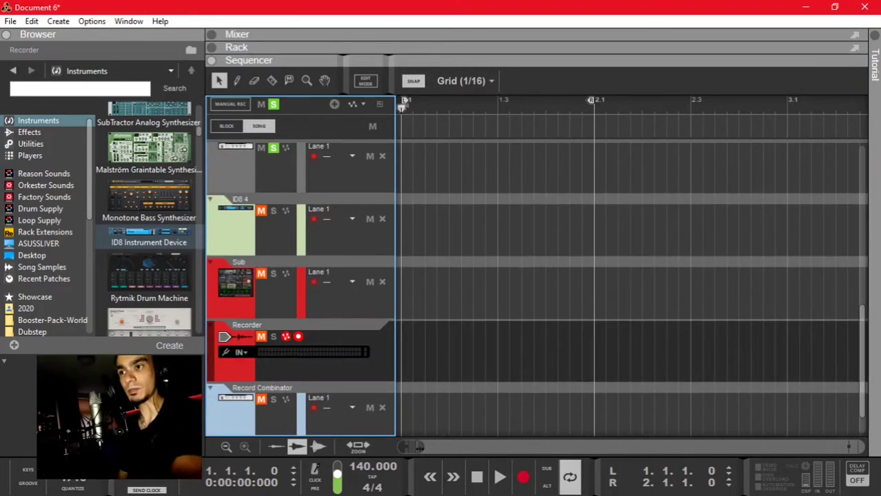
Record a short clip onto the Recorder track from the start of the song, stop playback, and erase the clip
{"action": "left_click", "coordinate": [527, 476]}
{"action": "key", "text": "e"}
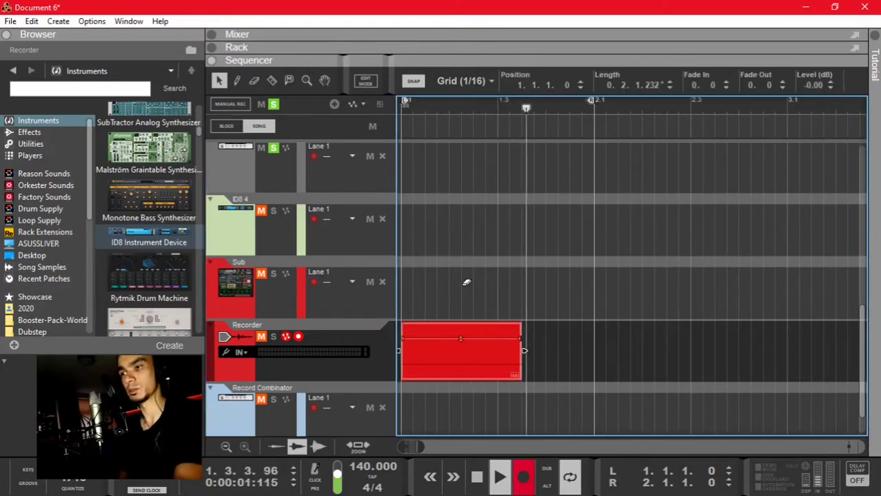
{"action": "key", "text": "space"}
{"action": "left_click", "coordinate": [476, 353]}
{"action": "scroll", "coordinate": [469, 338], "scroll_direction": "up", "scroll_amount": 5}
{"action": "scroll", "coordinate": [451, 311], "scroll_direction": "down", "scroll_amount": 6}
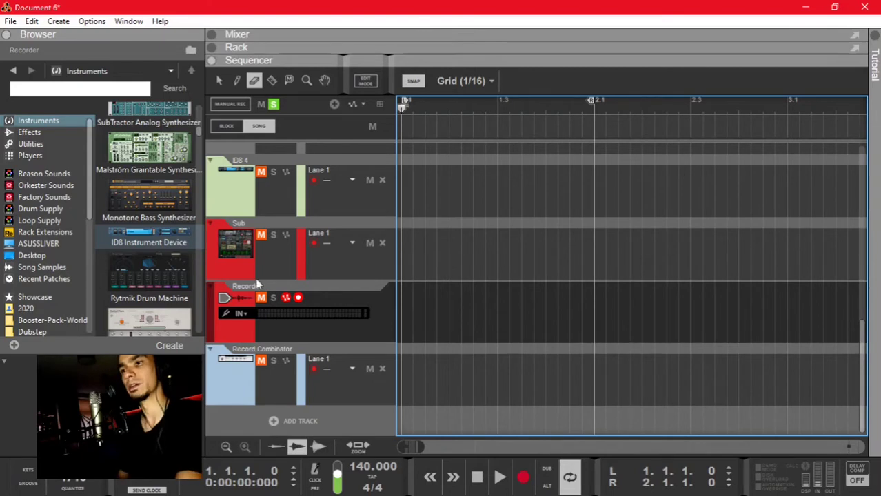
Clear all track solos in the sequencer
{"action": "left_click", "coordinate": [272, 105]}
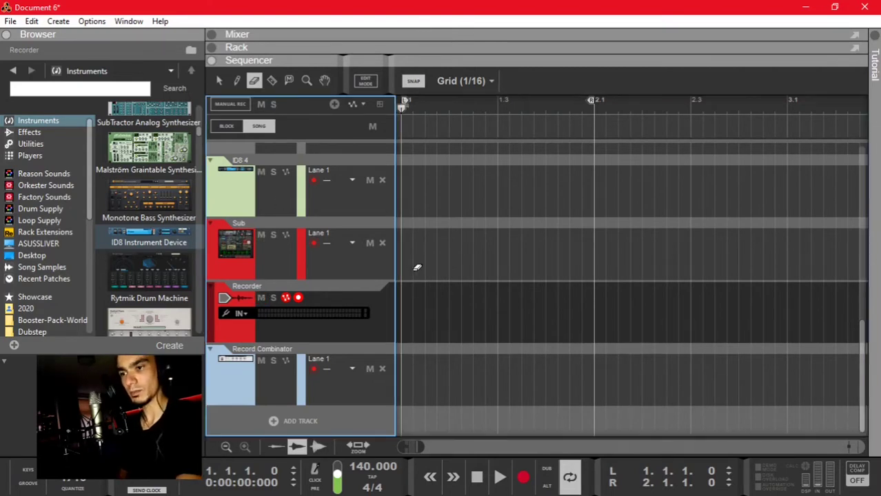
{"action": "key", "text": "F6"}
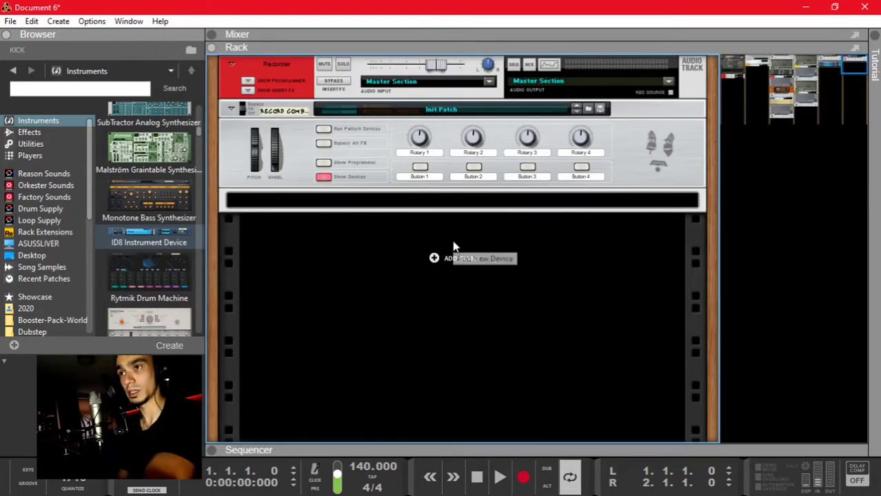
{"action": "key", "text": "F7"}
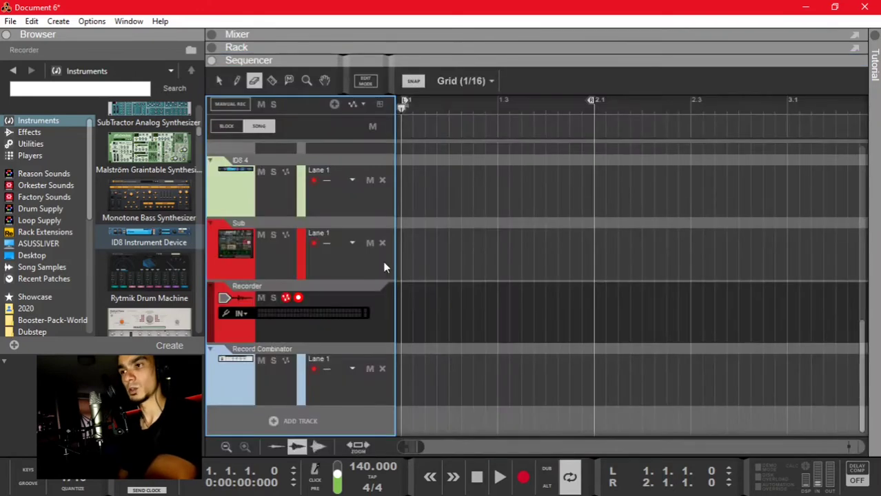
Set the Recorder track to Mono Input with FL Studio ASIO In 1 as its source
{"action": "left_click", "coordinate": [239, 315]}
{"action": "left_click", "coordinate": [249, 326]}
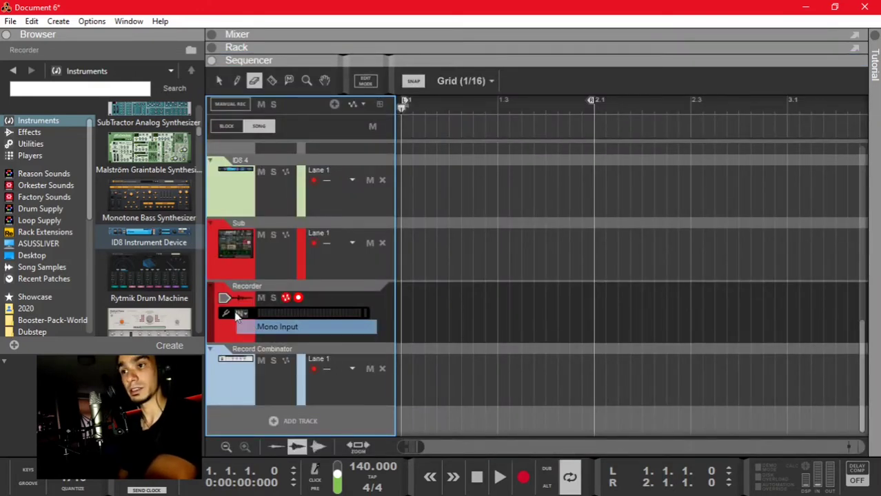
{"action": "left_click", "coordinate": [240, 315]}
{"action": "left_click", "coordinate": [268, 360]}
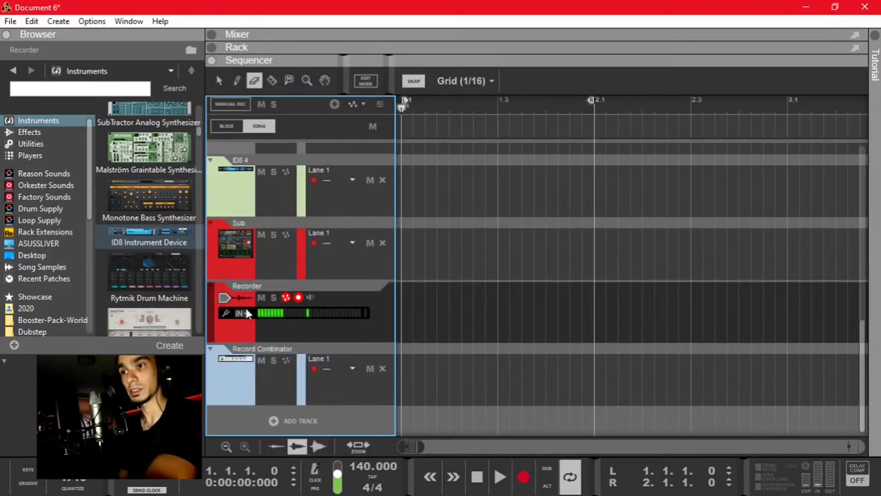
{"action": "left_click", "coordinate": [243, 314]}
{"action": "left_click", "coordinate": [473, 265]}
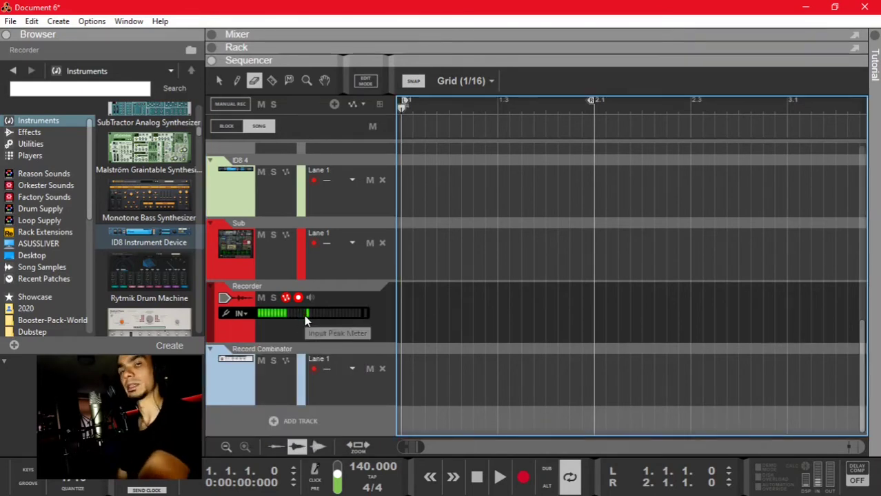
Set the Recorder track to Stereo Input with Master Section as its source
{"action": "left_click", "coordinate": [241, 314]}
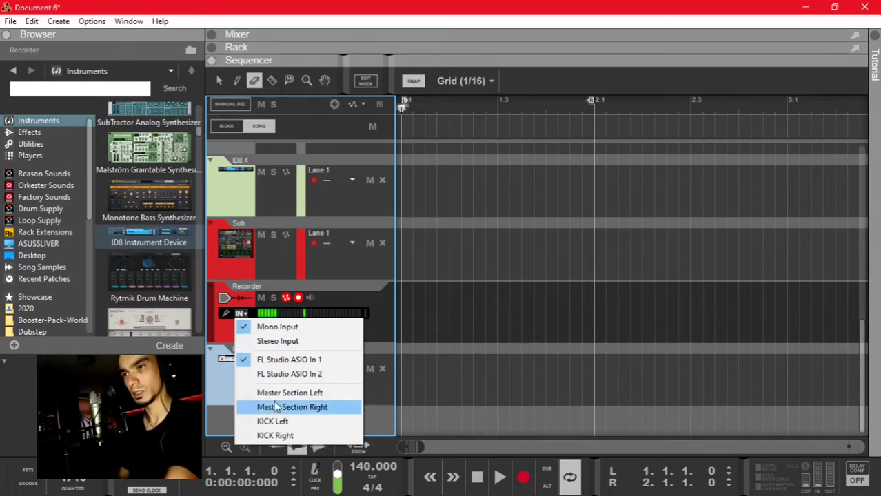
{"action": "left_click", "coordinate": [278, 342]}
{"action": "left_click", "coordinate": [241, 314]}
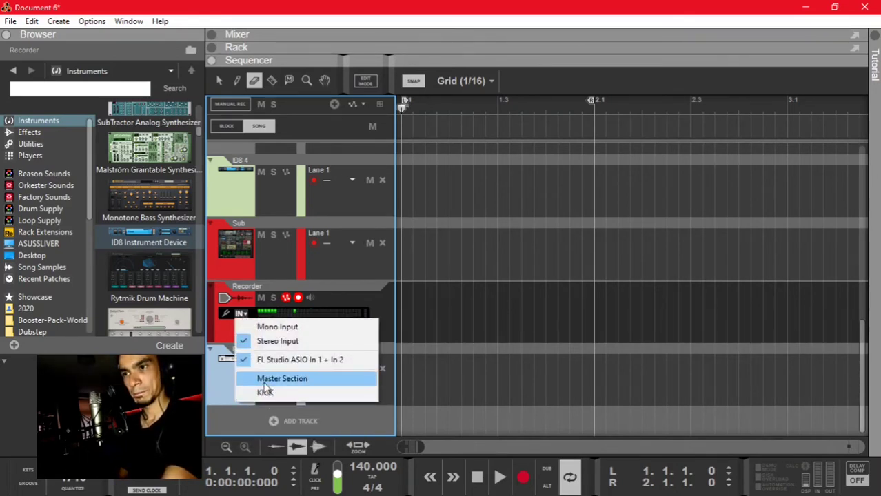
{"action": "left_click", "coordinate": [282, 378]}
Select the Sub Thor synthesizer in the rack and open the on-screen piano keys, moving their window clear of the devices
{"action": "key", "text": "F6"}
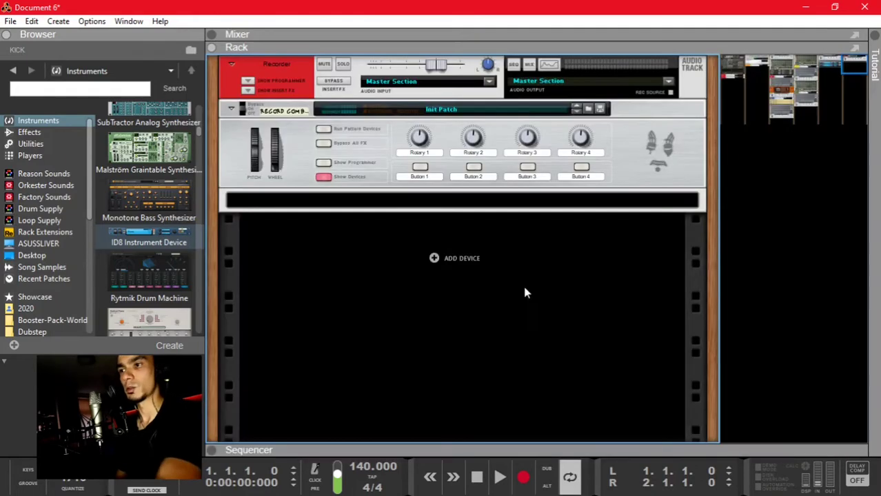
{"action": "left_click", "coordinate": [764, 78]}
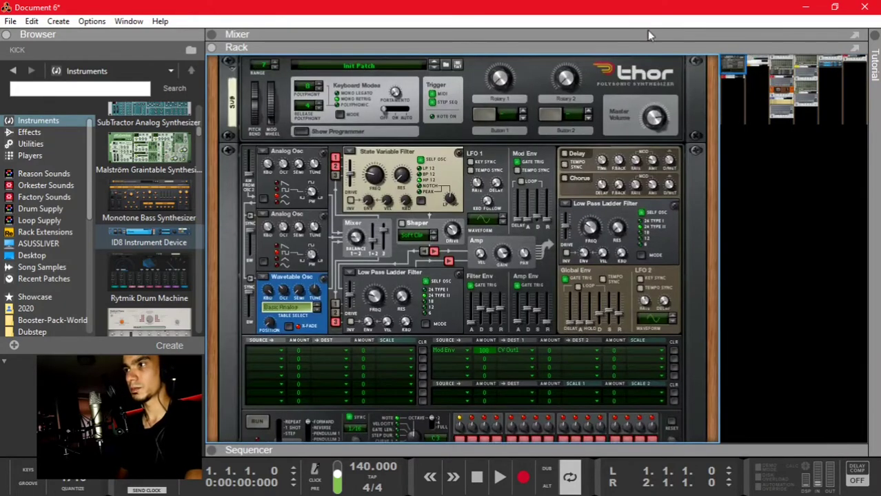
{"action": "left_click", "coordinate": [221, 196]}
{"action": "key", "text": "F4"}
{"action": "left_click_drag", "start_coordinate": [133, 314], "coordinate": [143, 173]}
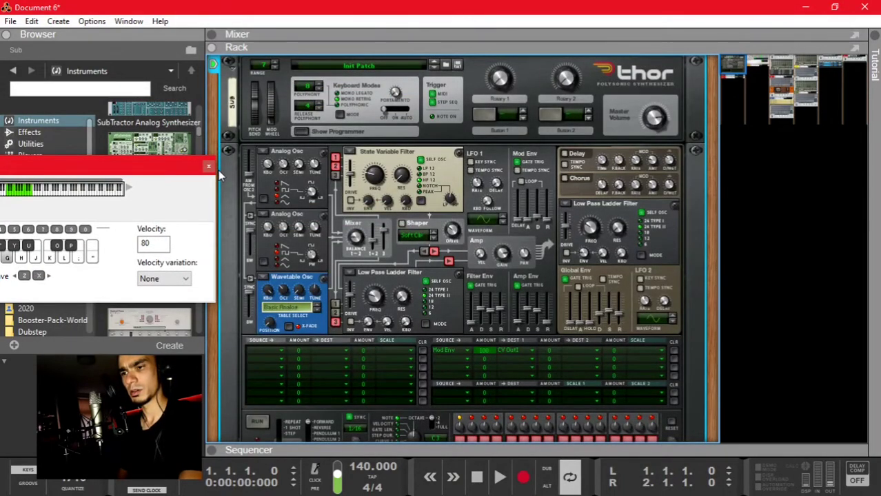
{"action": "scroll", "coordinate": [256, 202], "scroll_direction": "down", "scroll_amount": 8}
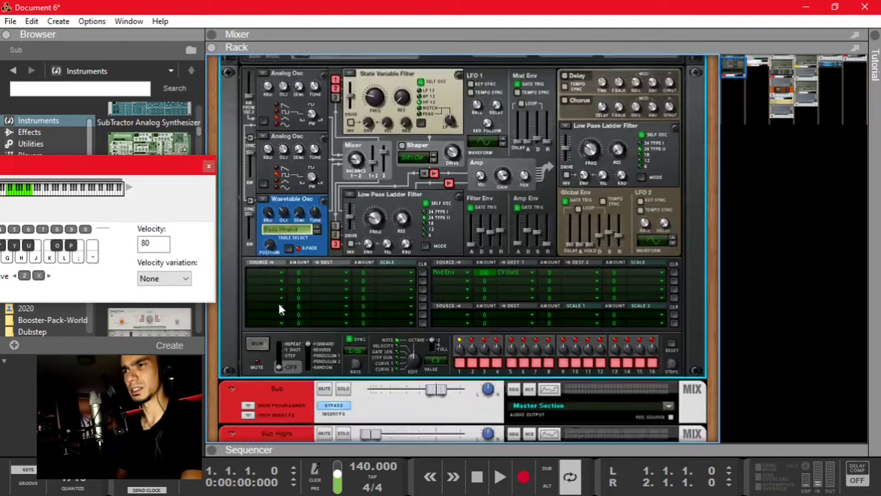
{"action": "scroll", "coordinate": [276, 299], "scroll_direction": "up", "scroll_amount": 8}
{"action": "left_click_drag", "start_coordinate": [97, 166], "coordinate": [88, 378]}
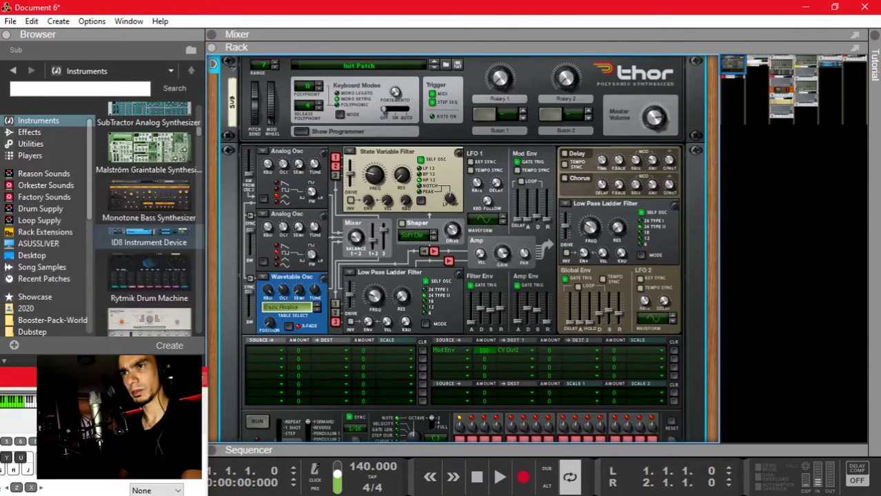
Examine the rear cabling from the Sub Thor to the Sub and Sub Highs mix channels, and return to the rack front
{"action": "scroll", "coordinate": [148, 207], "scroll_direction": "up", "scroll_amount": 6}
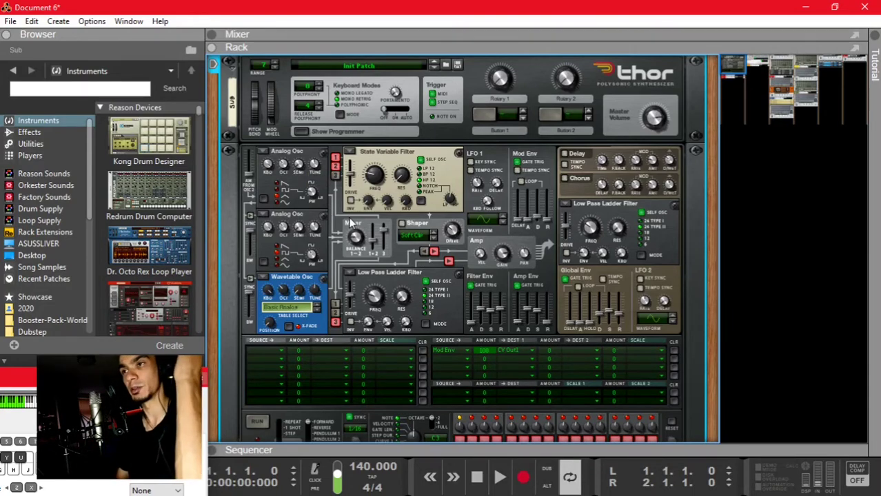
{"action": "scroll", "coordinate": [352, 223], "scroll_direction": "down", "scroll_amount": 3}
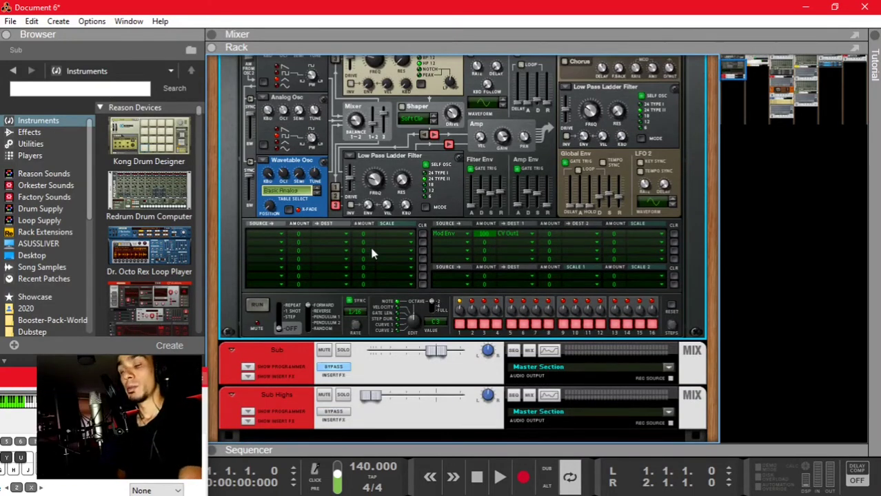
{"action": "scroll", "coordinate": [396, 261], "scroll_direction": "up", "scroll_amount": 3}
{"action": "key", "text": "Tab"}
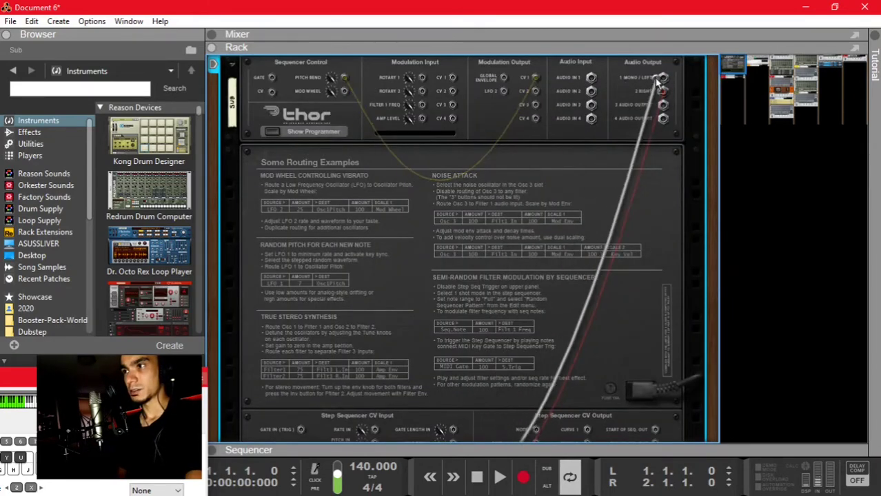
{"action": "scroll", "coordinate": [414, 221], "scroll_direction": "down", "scroll_amount": 6}
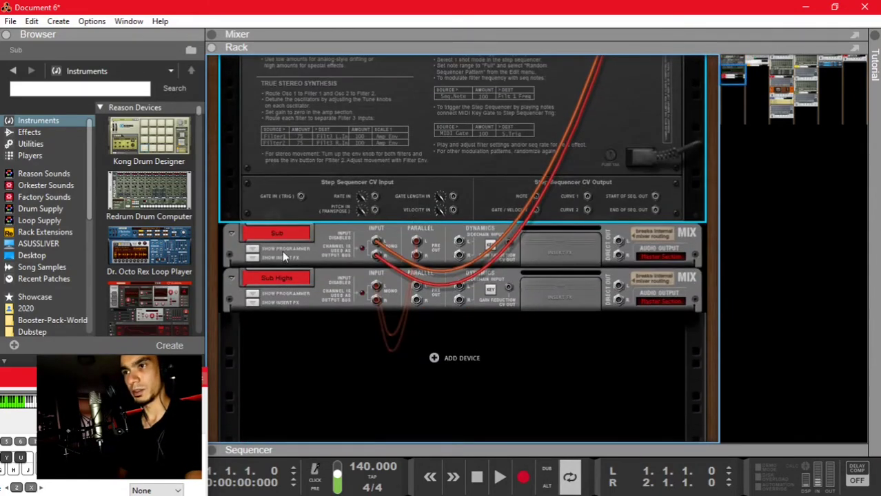
{"action": "left_click", "coordinate": [348, 246]}
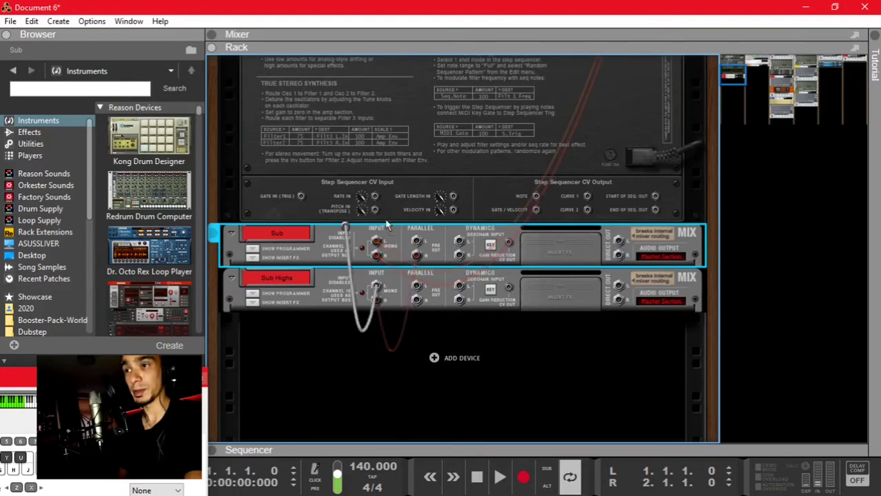
{"action": "left_click", "coordinate": [316, 281]}
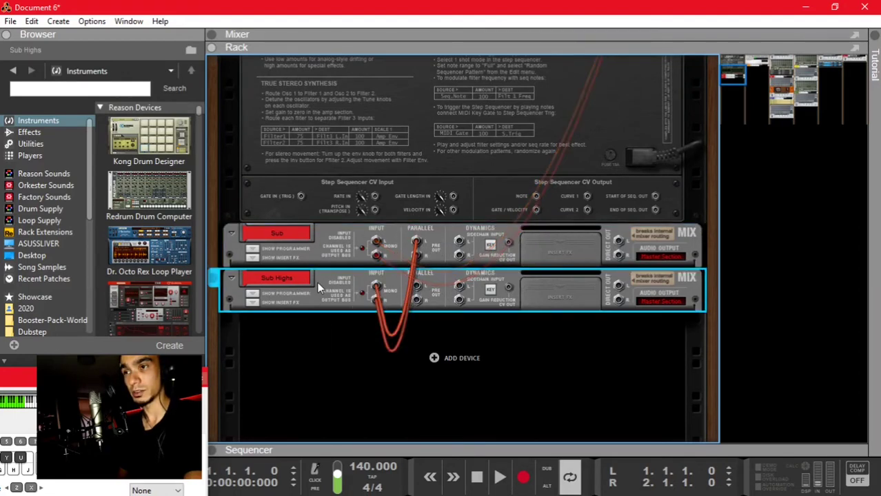
{"action": "key", "text": "Tab"}
{"action": "key", "text": "F4"}
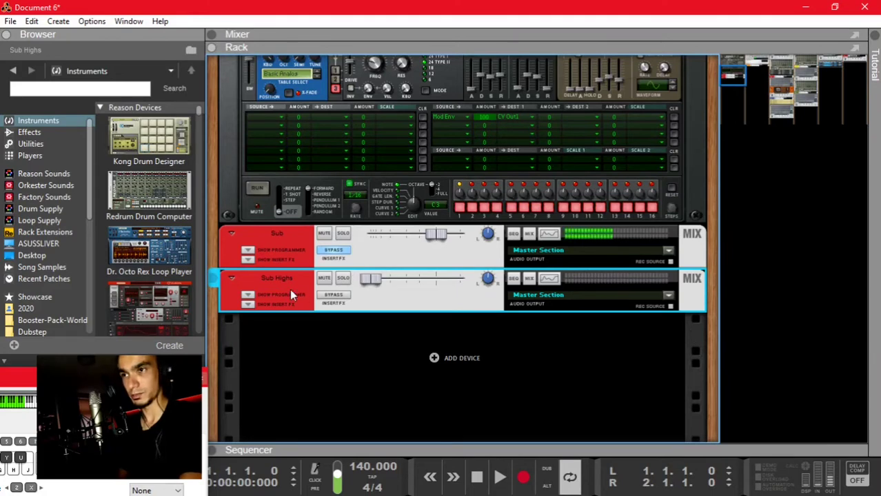
Show and activate the Sub channel's insert effects, and turn down the saturation amount on the Saturation Knob
{"action": "left_click", "coordinate": [246, 260]}
{"action": "scroll", "coordinate": [296, 297], "scroll_direction": "down", "scroll_amount": 3}
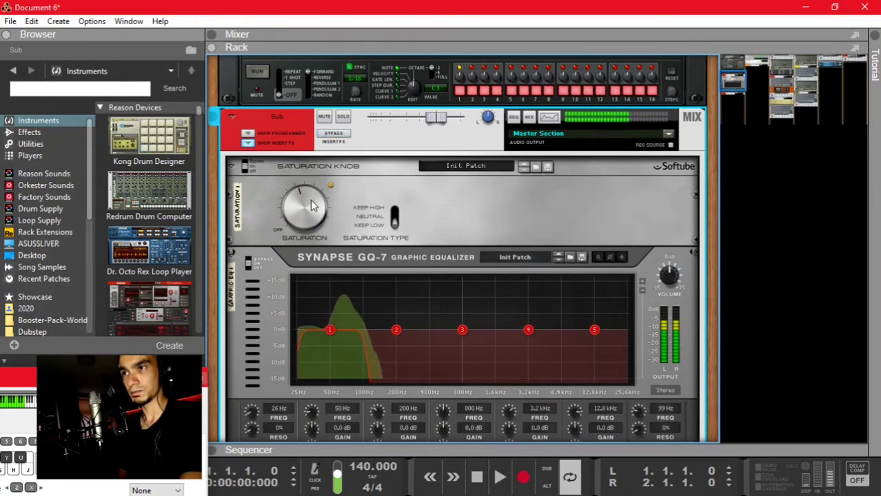
{"action": "left_click", "coordinate": [307, 234]}
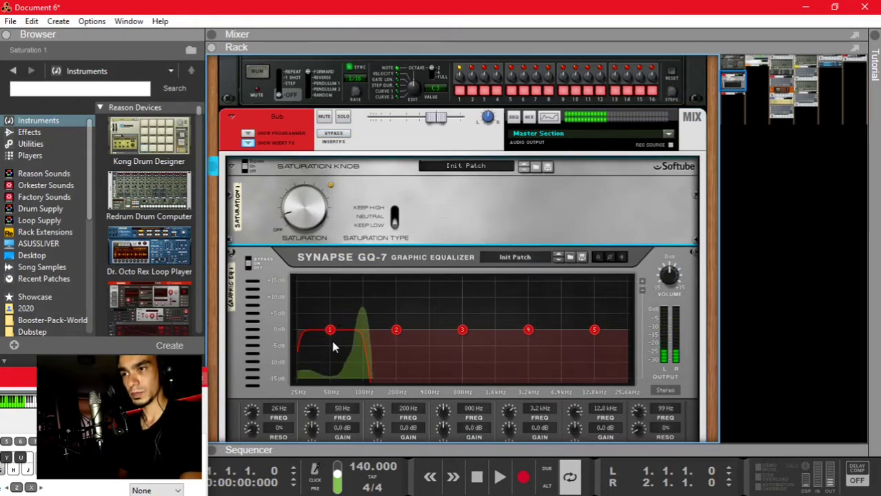
{"action": "scroll", "coordinate": [375, 373], "scroll_direction": "down", "scroll_amount": 1}
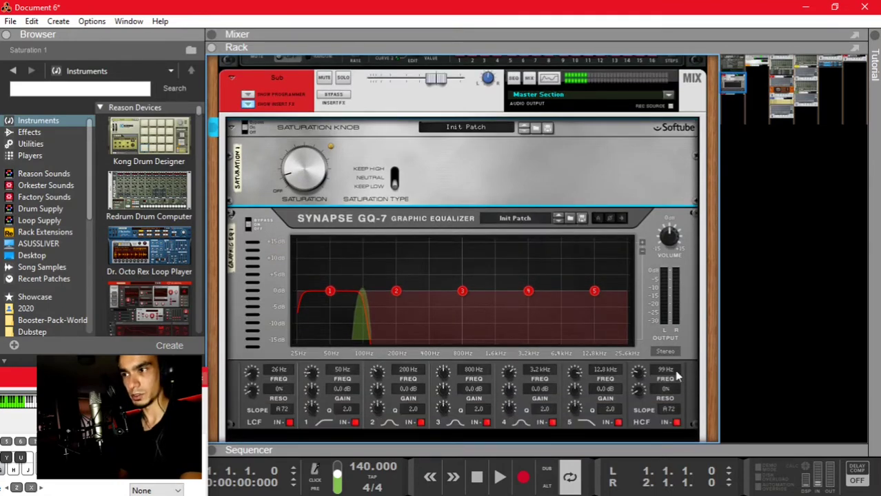
{"action": "scroll", "coordinate": [358, 277], "scroll_direction": "down", "scroll_amount": 4}
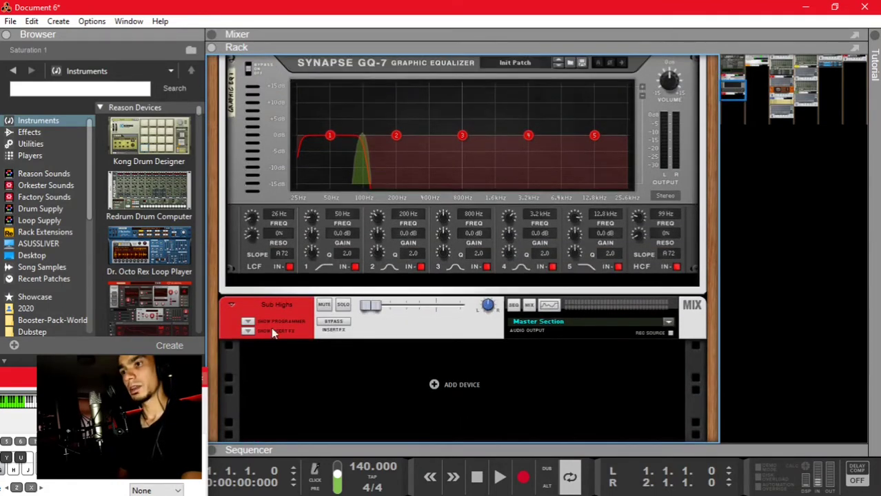
Show the Sub Highs channel's insert effects and raise the channel level to about 0.18 dB
{"action": "left_click", "coordinate": [250, 332]}
{"action": "scroll", "coordinate": [388, 267], "scroll_direction": "down", "scroll_amount": 2}
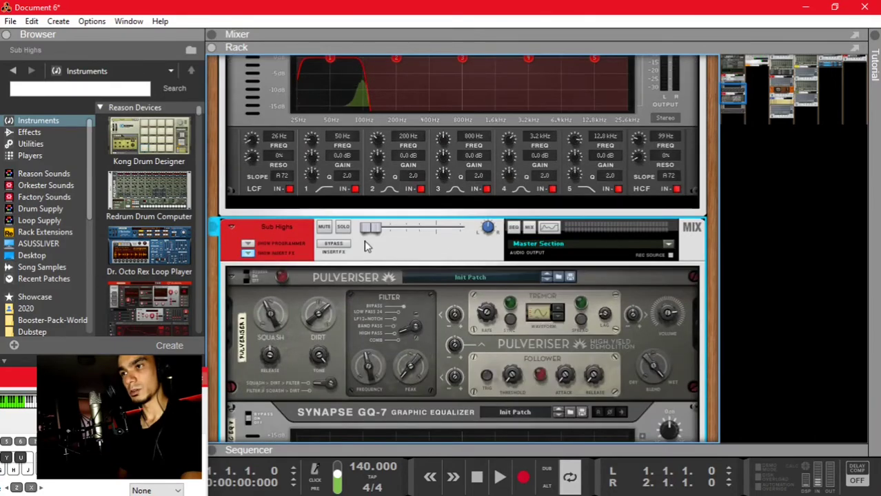
{"action": "scroll", "coordinate": [369, 240], "scroll_direction": "down", "scroll_amount": 2}
{"action": "scroll", "coordinate": [375, 242], "scroll_direction": "down", "scroll_amount": 3}
{"action": "scroll", "coordinate": [411, 320], "scroll_direction": "up", "scroll_amount": 3}
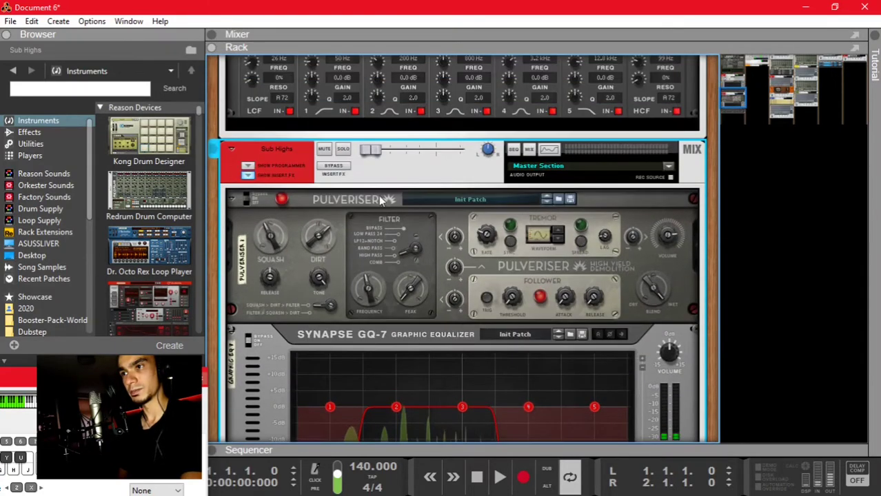
{"action": "left_click_drag", "start_coordinate": [372, 153], "coordinate": [430, 154]}
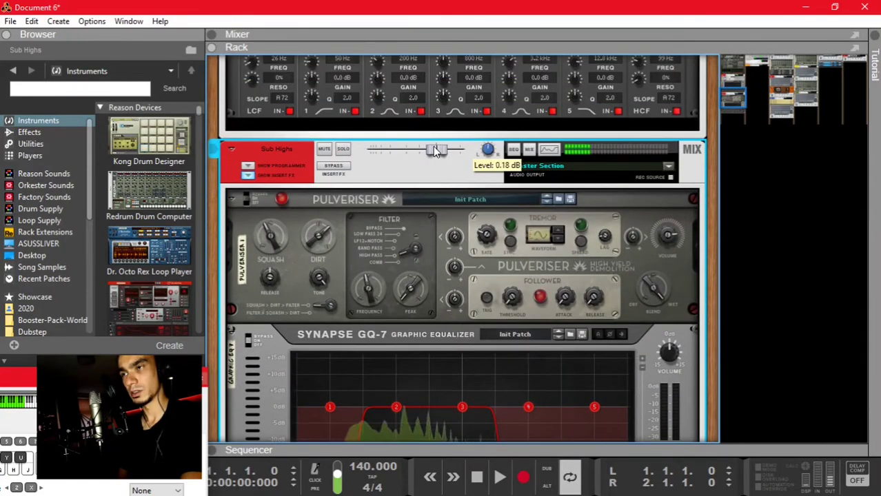
Adjust the Dirt amount on the Sub Highs channel's Pulveriser
{"action": "scroll", "coordinate": [414, 179], "scroll_direction": "down", "scroll_amount": 3}
{"action": "scroll", "coordinate": [376, 319], "scroll_direction": "up", "scroll_amount": 2}
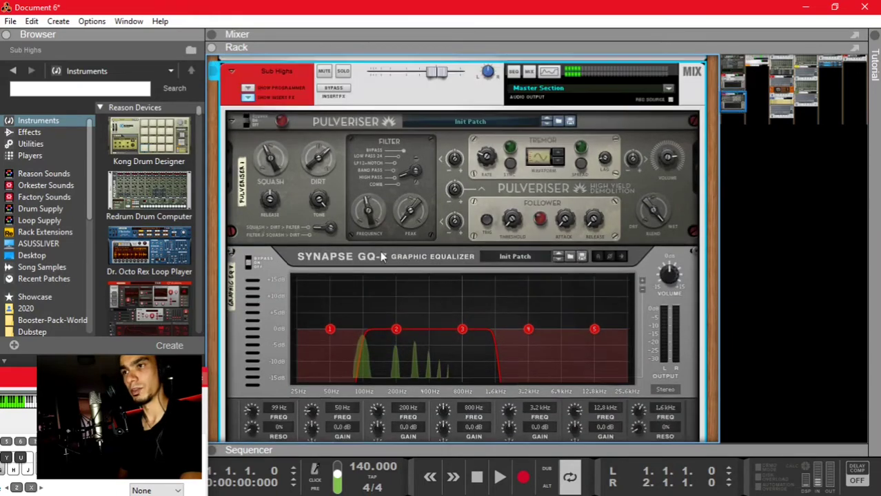
{"action": "left_click_drag", "start_coordinate": [318, 198], "coordinate": [319, 189]}
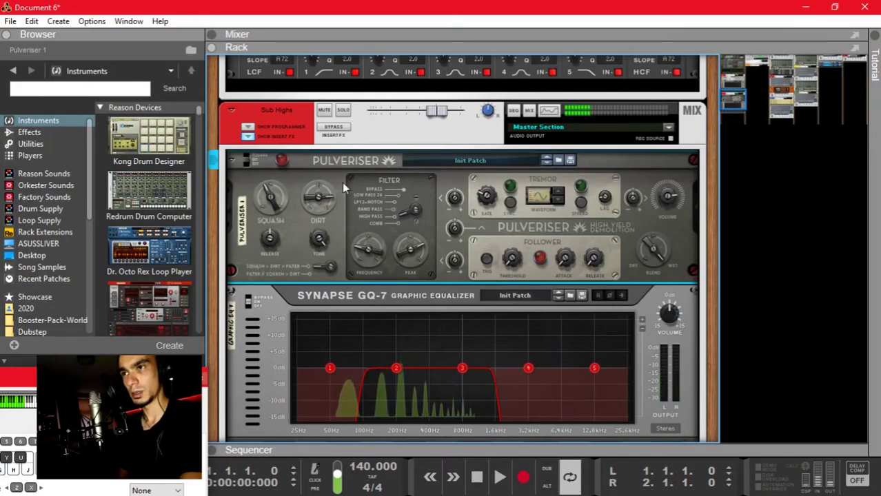
{"action": "scroll", "coordinate": [394, 258], "scroll_direction": "up", "scroll_amount": 4}
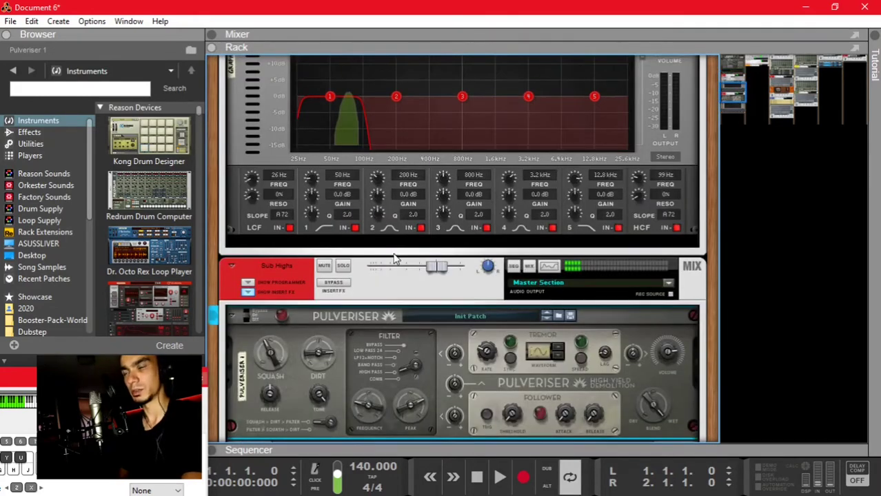
{"action": "scroll", "coordinate": [319, 206], "scroll_direction": "up", "scroll_amount": 5}
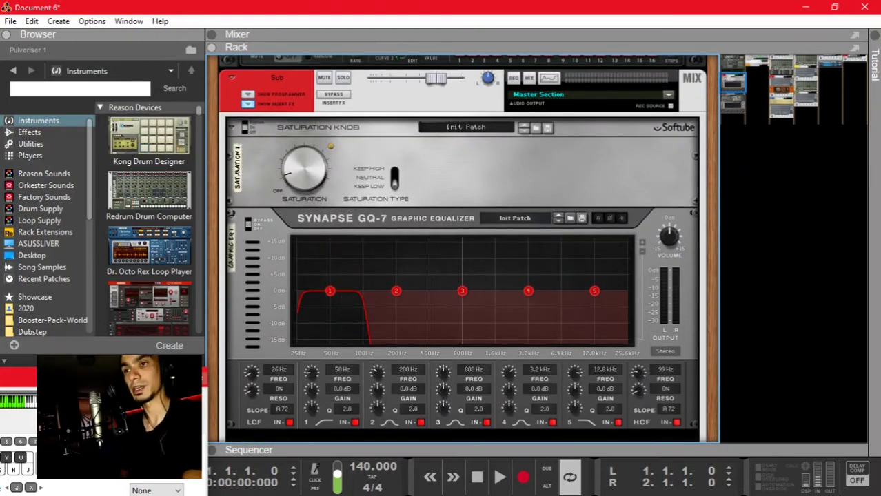
Examine the rear cabling from the Master Section's FX Send 1 to the Reverb Bus channel's input
{"action": "key", "text": "Delete"}
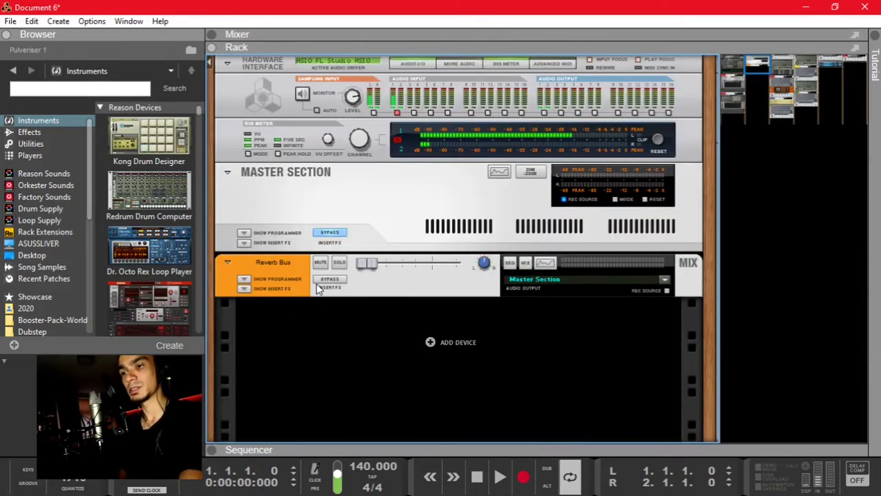
{"action": "left_click", "coordinate": [308, 266]}
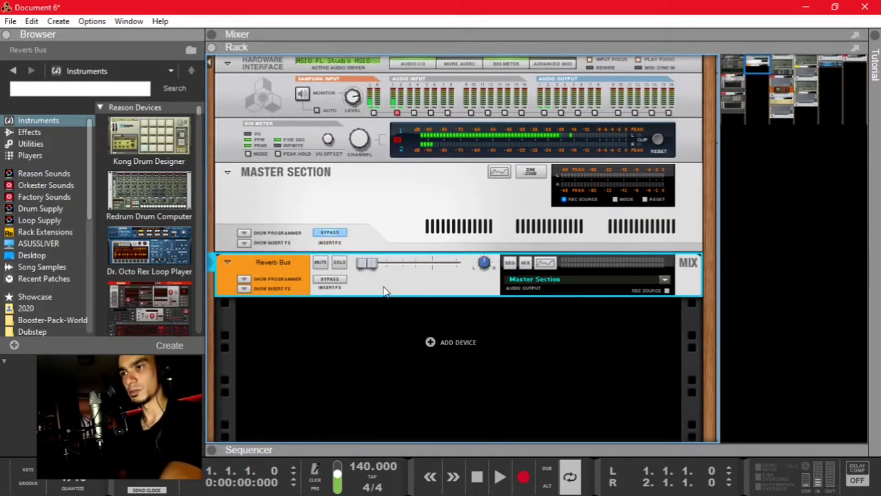
{"action": "key", "text": "F5"}
{"action": "key", "text": "F6"}
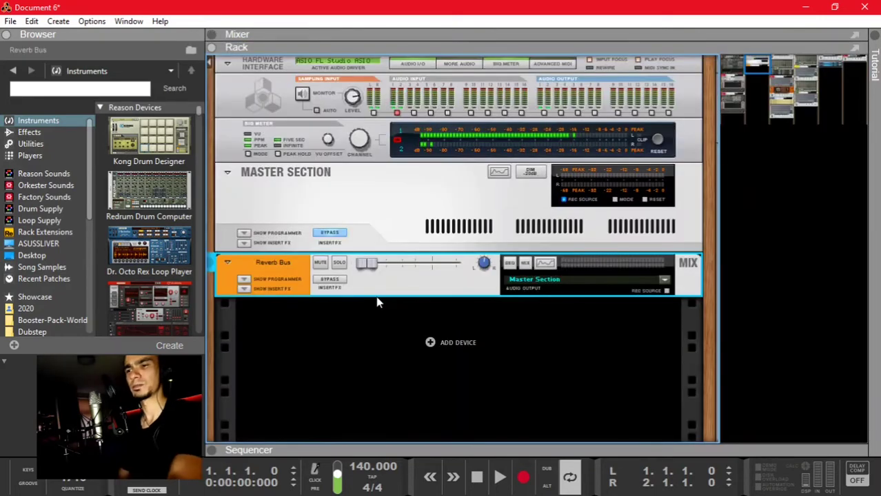
{"action": "right_click", "coordinate": [372, 341]}
{"action": "left_click", "coordinate": [253, 232]}
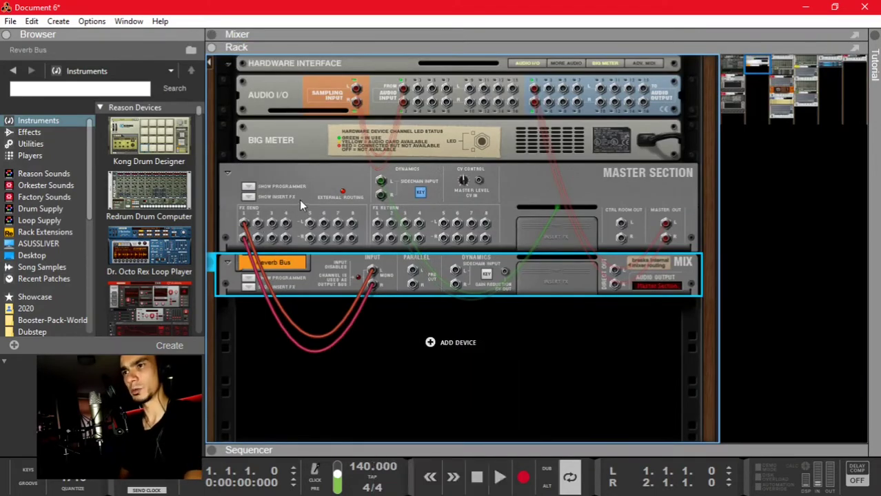
{"action": "left_click", "coordinate": [299, 200]}
{"action": "left_click_drag", "start_coordinate": [249, 226], "coordinate": [299, 225]}
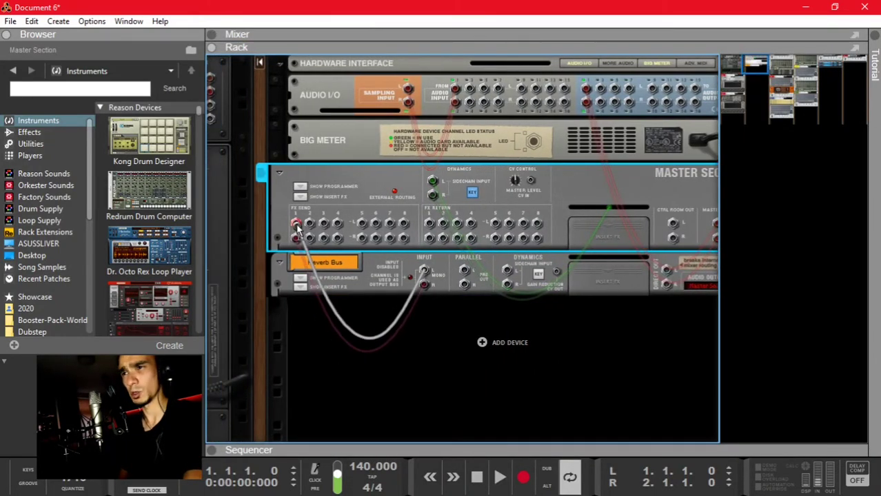
{"action": "left_click", "coordinate": [389, 274]}
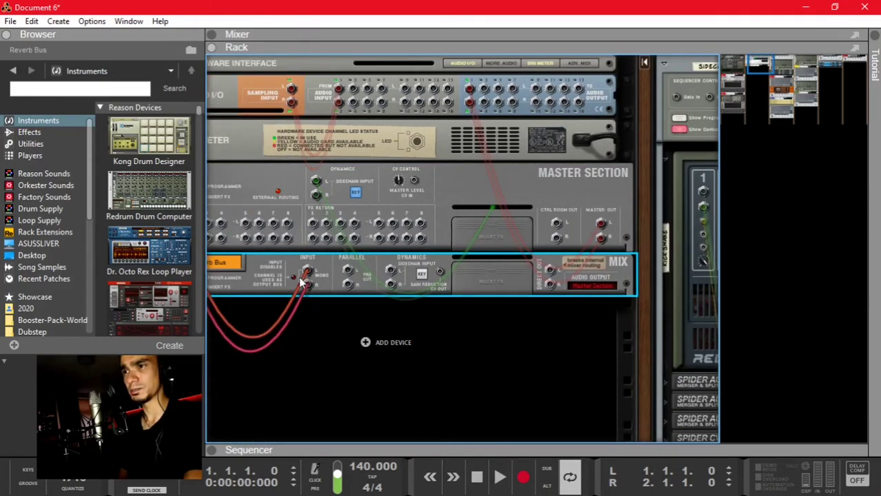
{"action": "scroll", "coordinate": [280, 329], "scroll_direction": "left", "scroll_amount": 2}
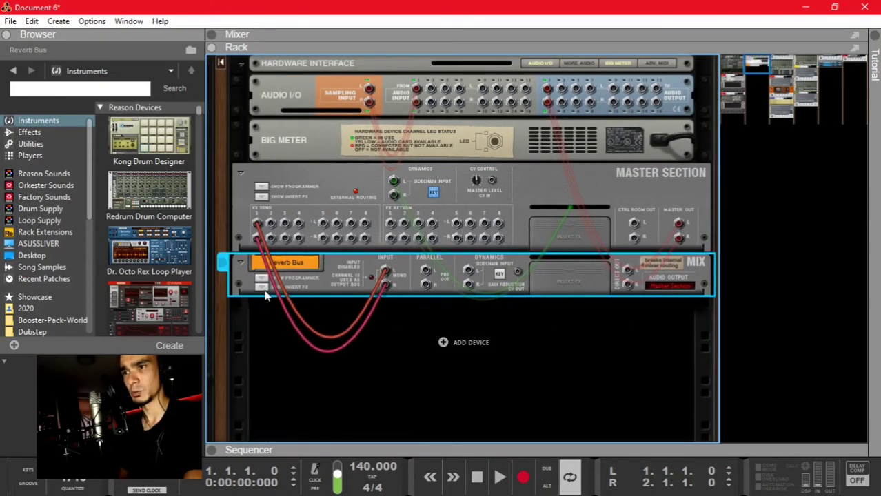
Show the Reverb Bus channel's insert effects and return to the mixer
{"action": "left_click", "coordinate": [265, 292]}
{"action": "scroll", "coordinate": [303, 326], "scroll_direction": "down", "scroll_amount": 2}
{"action": "key", "text": "F5"}
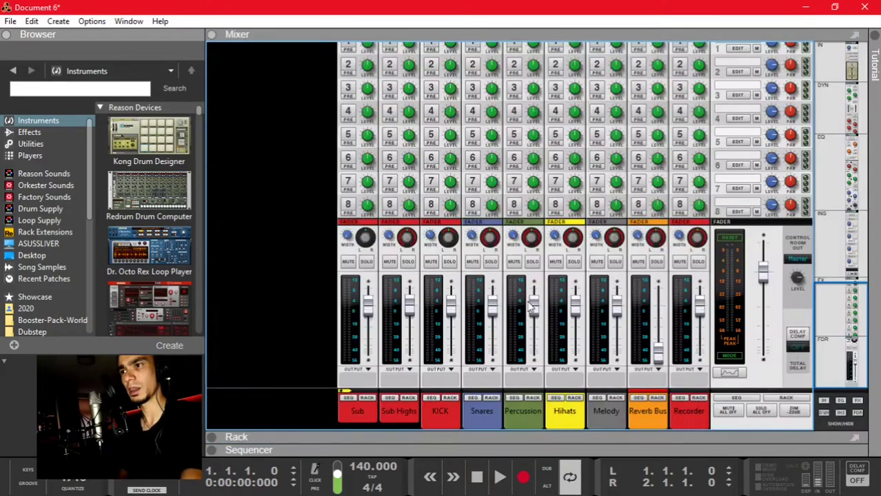
Enable FX send 1 on the Melody channel and adjust its send level
{"action": "scroll", "coordinate": [531, 307], "scroll_direction": "up", "scroll_amount": 5}
{"action": "scroll", "coordinate": [534, 237], "scroll_direction": "down", "scroll_amount": 5}
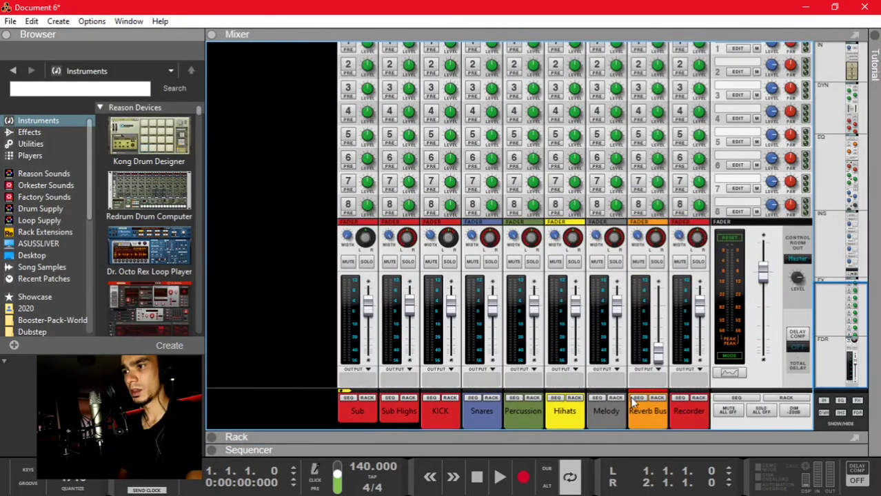
{"action": "left_click", "coordinate": [600, 412]}
{"action": "scroll", "coordinate": [616, 187], "scroll_direction": "up", "scroll_amount": 2}
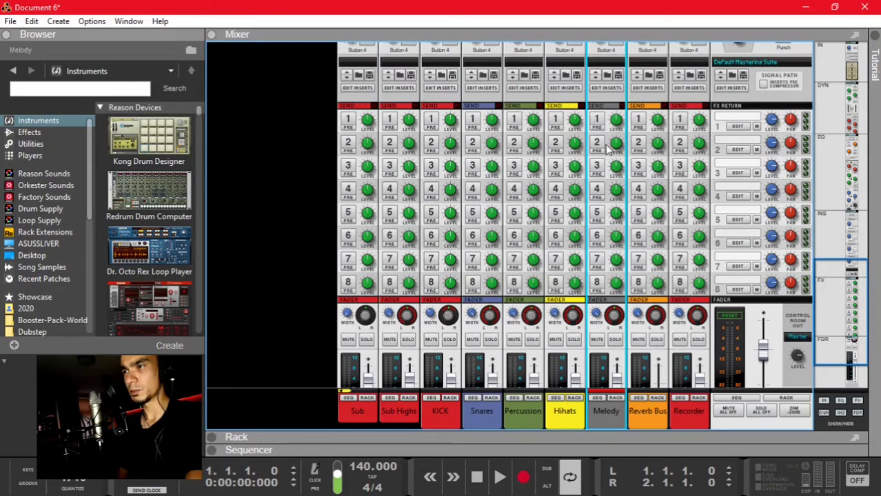
{"action": "left_click", "coordinate": [600, 124]}
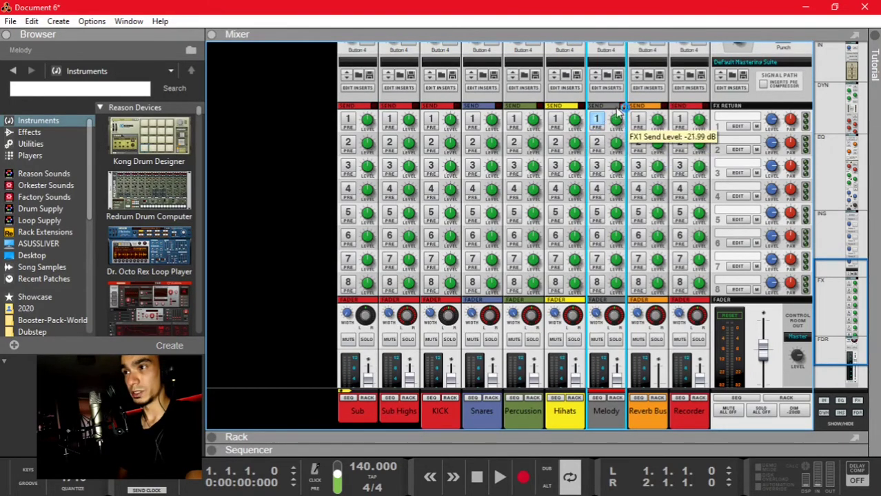
Give the Melody Combinator the keyboard input in the rack, and return to the mixer
{"action": "left_click", "coordinate": [615, 398]}
{"action": "left_click", "coordinate": [238, 119]}
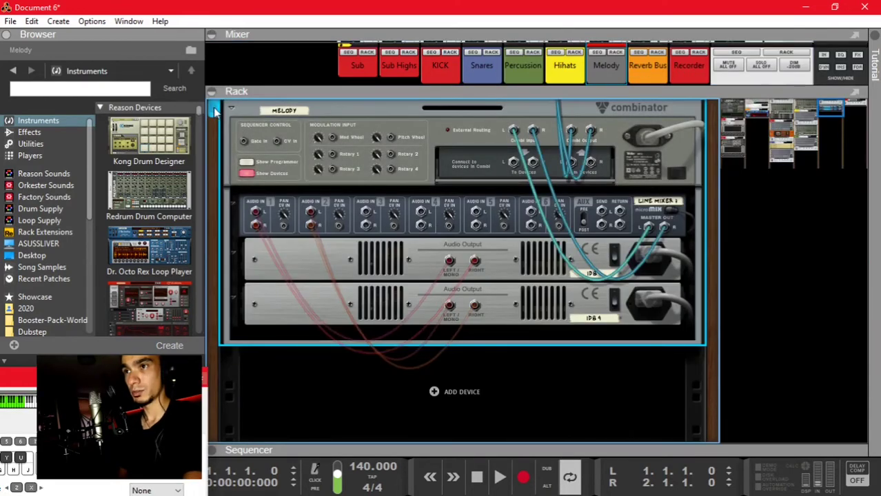
{"action": "key", "text": "F5"}
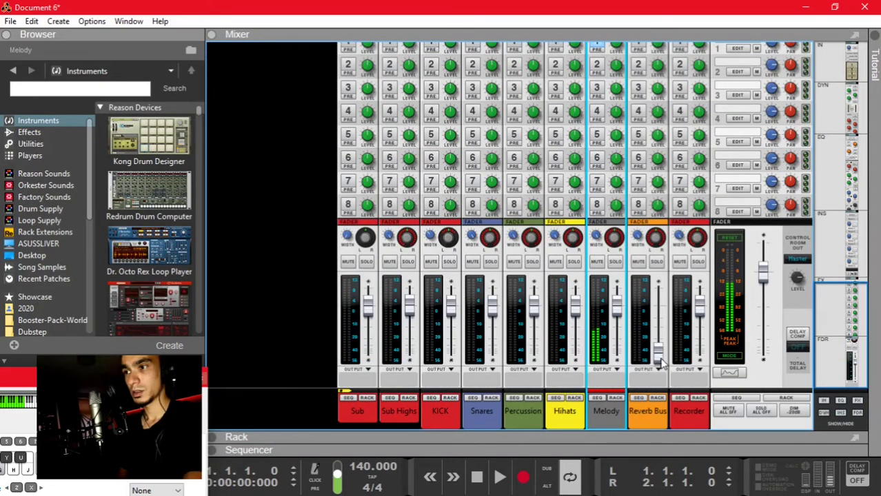
Lower the Melody channel's fader and raise the Reverb Bus fader to about 0.21 dB
{"action": "left_click_drag", "start_coordinate": [661, 360], "coordinate": [617, 332]}
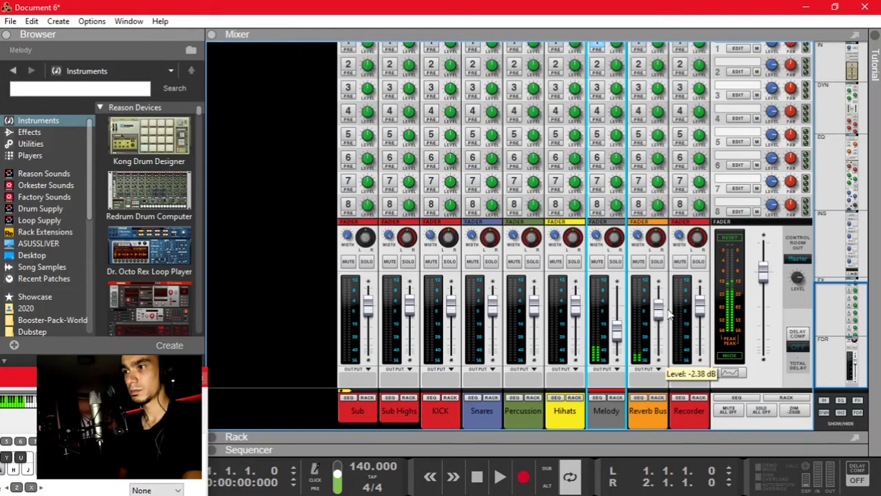
{"action": "left_click_drag", "start_coordinate": [660, 313], "coordinate": [661, 309]}
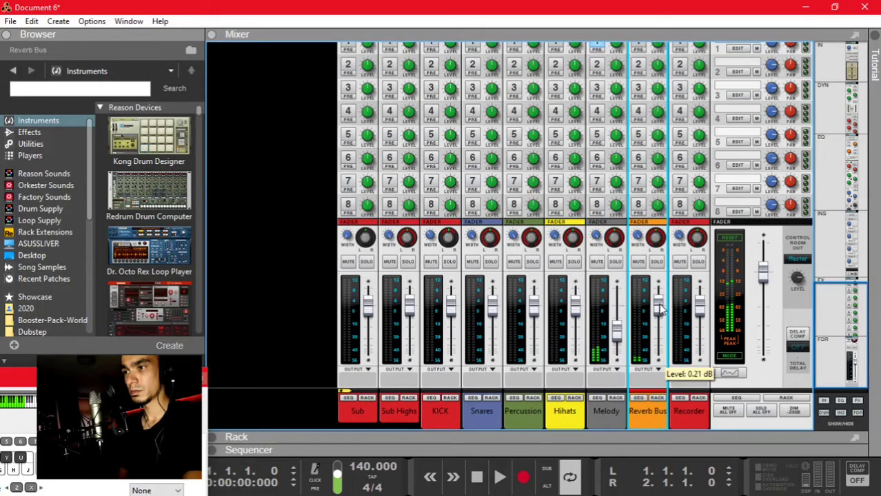
Raise the Reverb Bus channel's level further in the rack and increase the Decay on its RV7000 reverb
{"action": "left_click", "coordinate": [657, 399]}
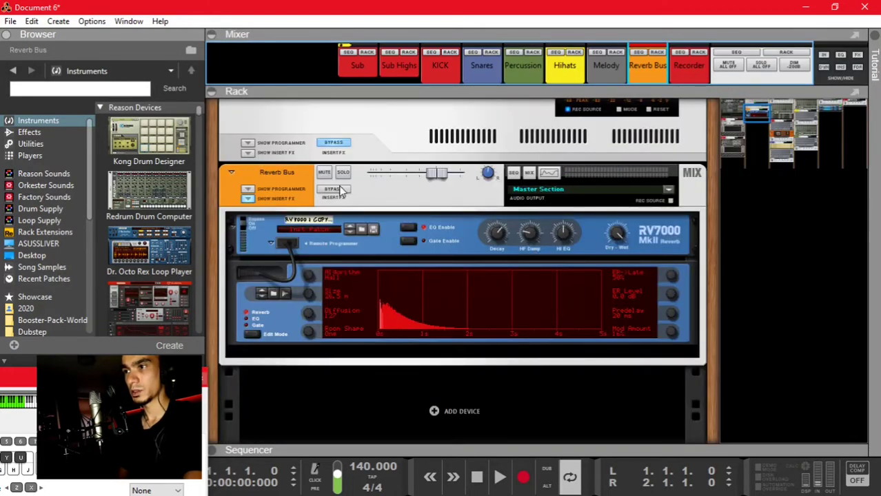
{"action": "left_click_drag", "start_coordinate": [428, 180], "coordinate": [431, 241]}
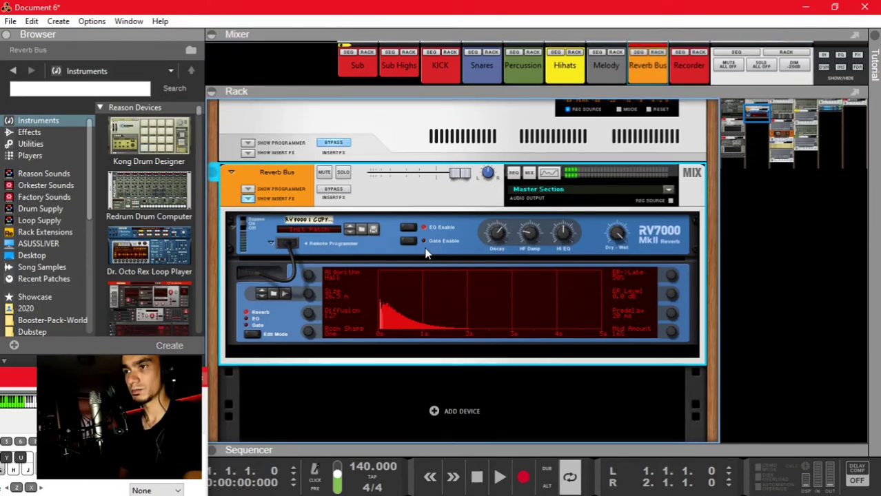
{"action": "left_click", "coordinate": [506, 237]}
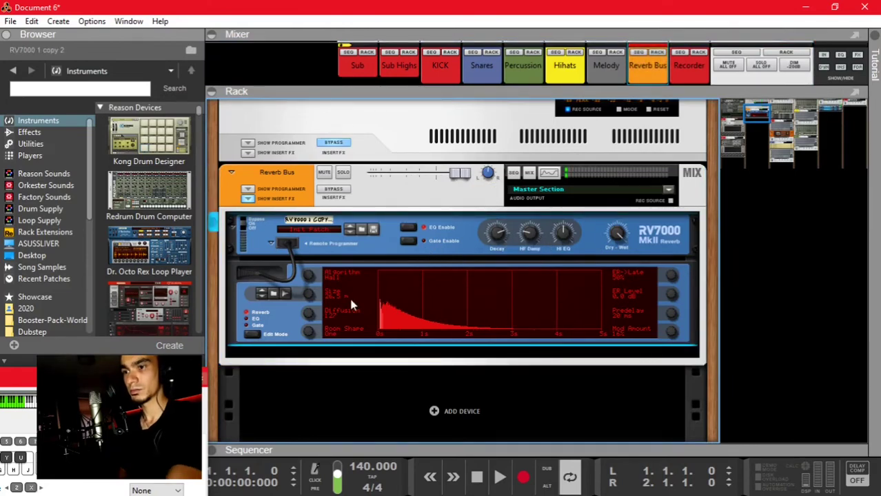
Reset the Melody channel's fader in the mixer and check its send section
{"action": "key", "text": "F5"}
{"action": "key", "text": "F5"}
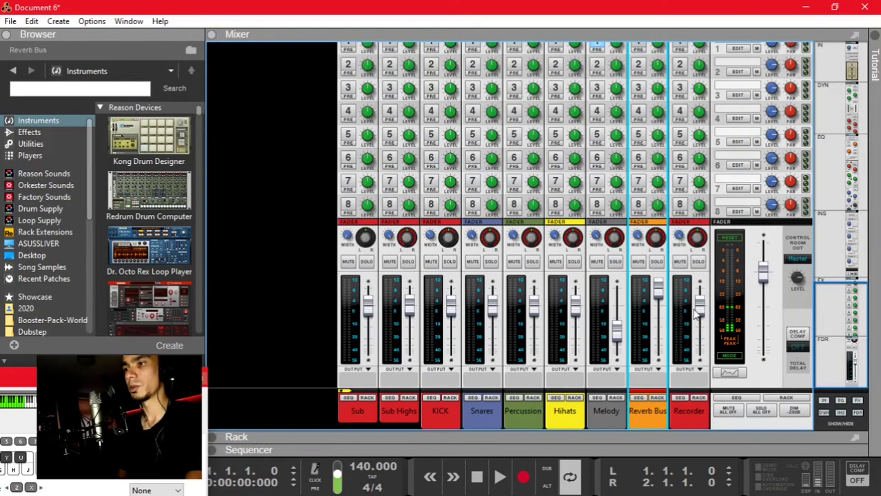
{"action": "left_click", "coordinate": [624, 341]}
{"action": "scroll", "coordinate": [622, 261], "scroll_direction": "up", "scroll_amount": 3}
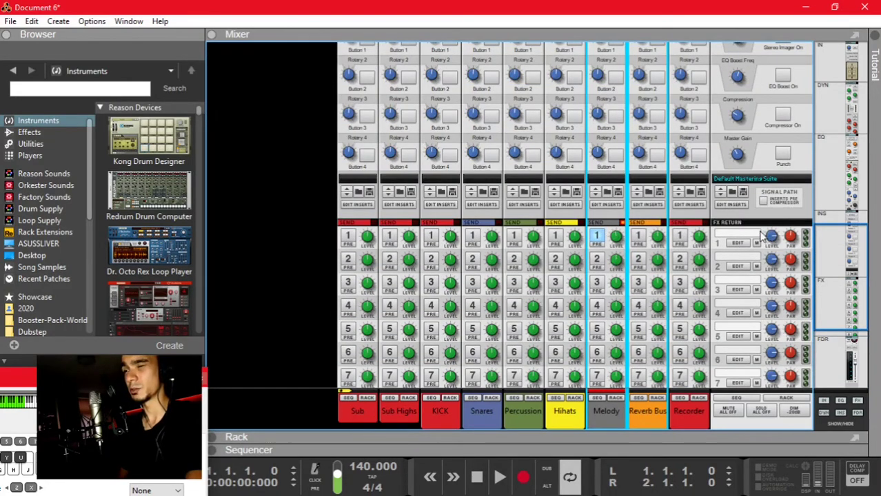
{"action": "scroll", "coordinate": [717, 238], "scroll_direction": "down", "scroll_amount": 3}
Examine the Reverb Bus channel's signal path, dynamics, EQ, insert and send sections, plus the master FX returns
{"action": "left_click", "coordinate": [648, 410]}
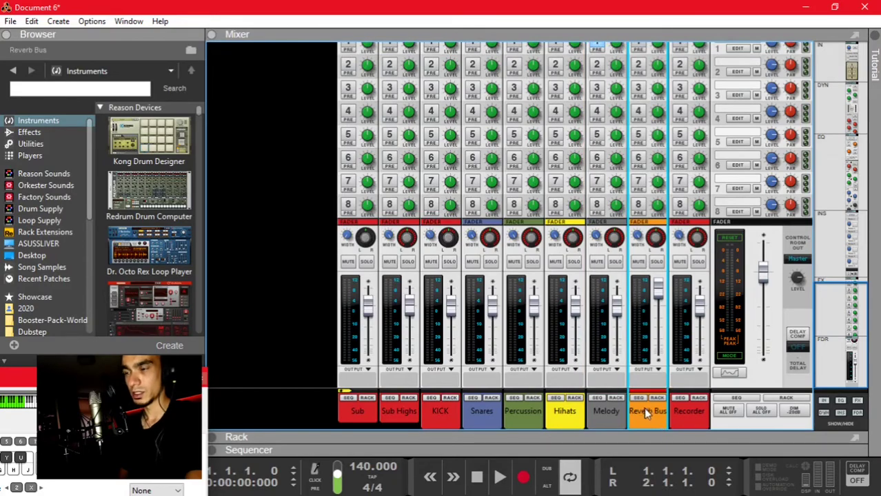
{"action": "scroll", "coordinate": [655, 365], "scroll_direction": "up", "scroll_amount": 3}
{"action": "scroll", "coordinate": [652, 276], "scroll_direction": "up", "scroll_amount": 5}
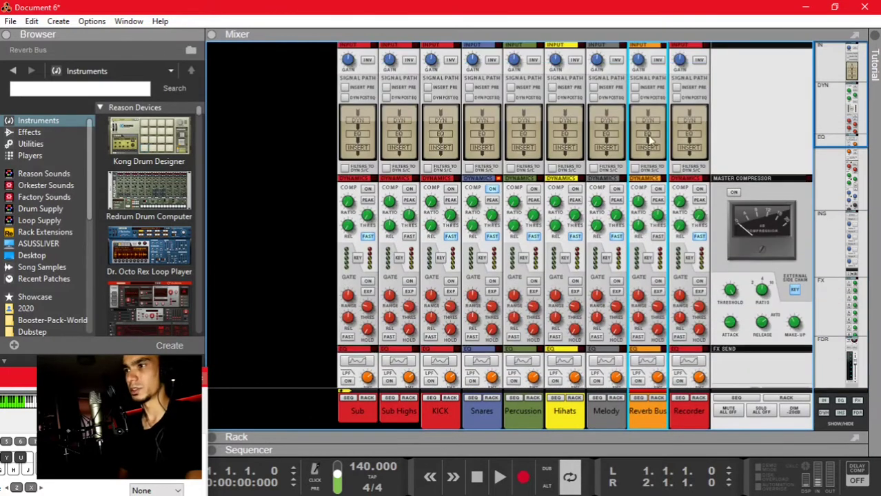
{"action": "scroll", "coordinate": [638, 201], "scroll_direction": "down", "scroll_amount": 2}
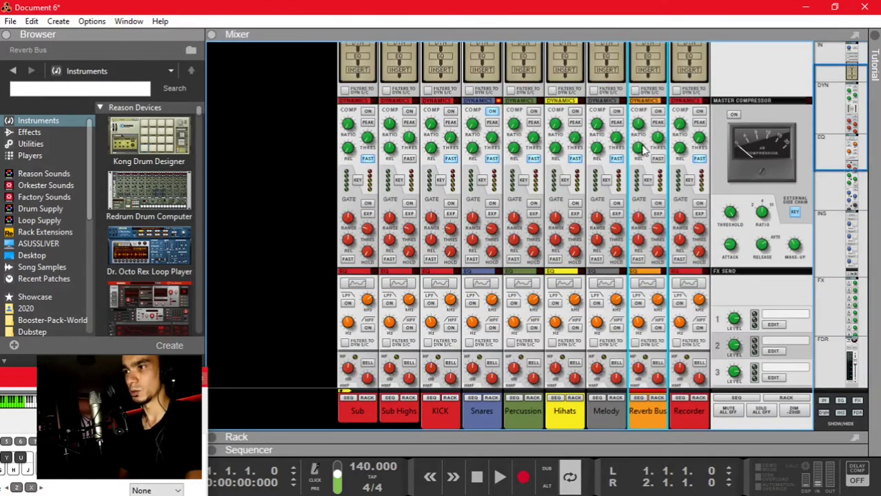
{"action": "left_click", "coordinate": [659, 112]}
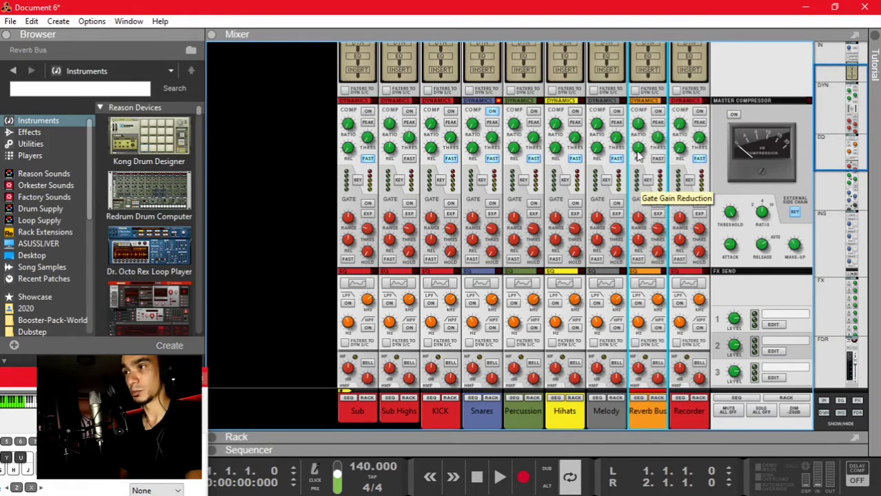
{"action": "scroll", "coordinate": [638, 241], "scroll_direction": "down", "scroll_amount": 3}
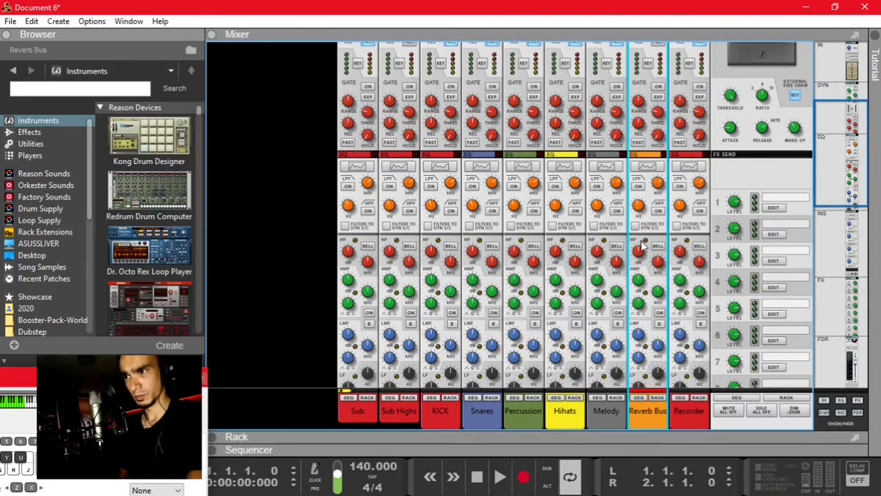
{"action": "scroll", "coordinate": [641, 246], "scroll_direction": "down", "scroll_amount": 5}
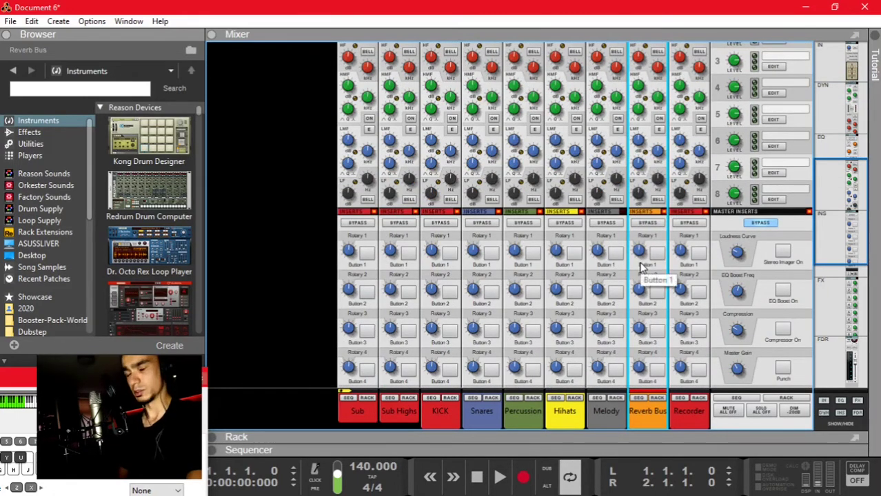
{"action": "scroll", "coordinate": [641, 267], "scroll_direction": "up", "scroll_amount": 8}
{"action": "scroll", "coordinate": [649, 205], "scroll_direction": "down", "scroll_amount": 12}
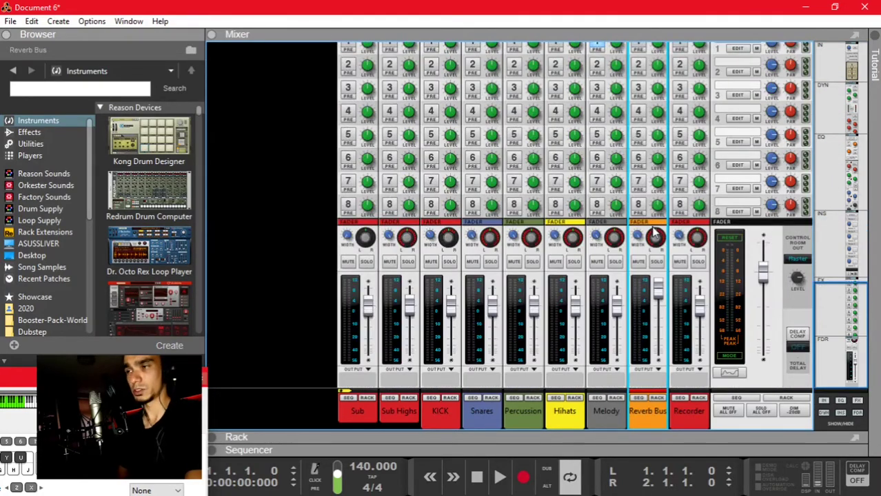
{"action": "scroll", "coordinate": [647, 316], "scroll_direction": "up", "scroll_amount": 6}
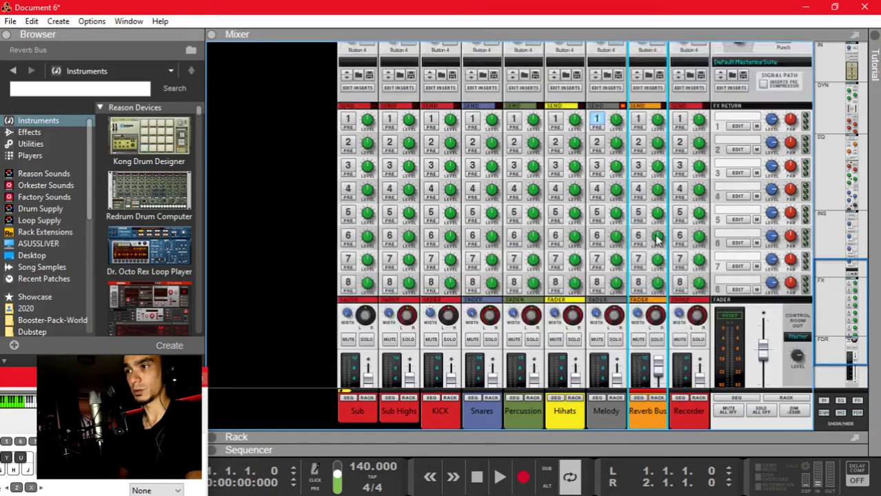
{"action": "scroll", "coordinate": [707, 310], "scroll_direction": "down", "scroll_amount": 3}
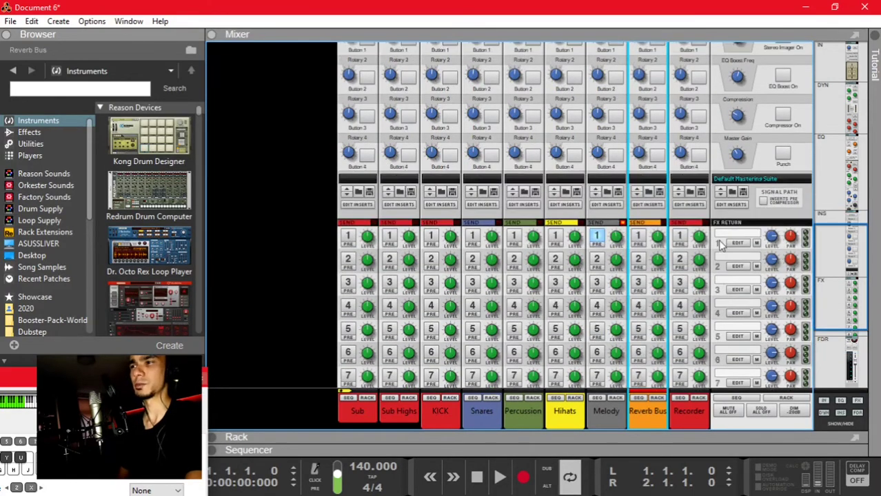
{"action": "left_click", "coordinate": [724, 237]}
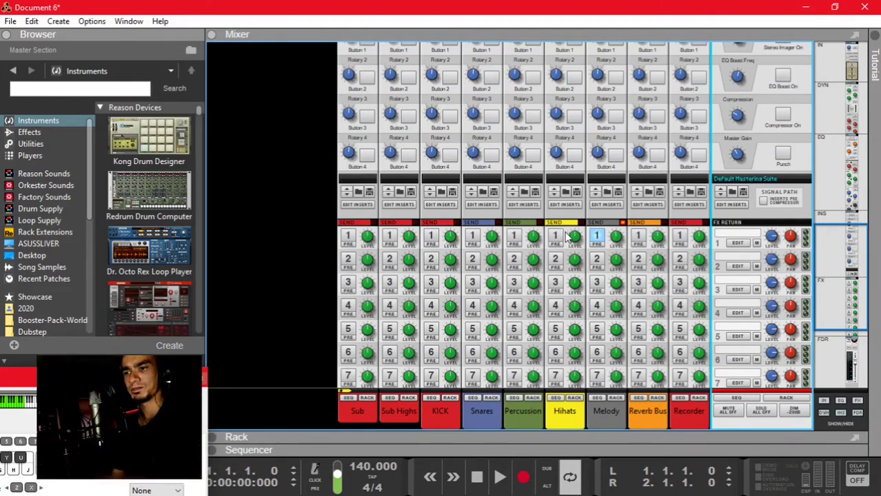
Examine the Sidechains Combinator's Redrum and its Spider Audio and CV splitters in the rack, and open the sequencer
{"action": "key", "text": "F7"}
{"action": "key", "text": "F5"}
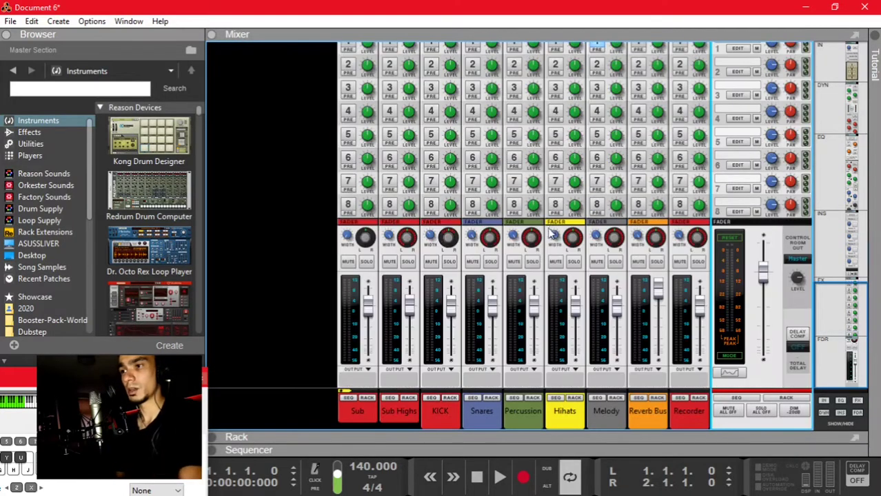
{"action": "key", "text": "F6"}
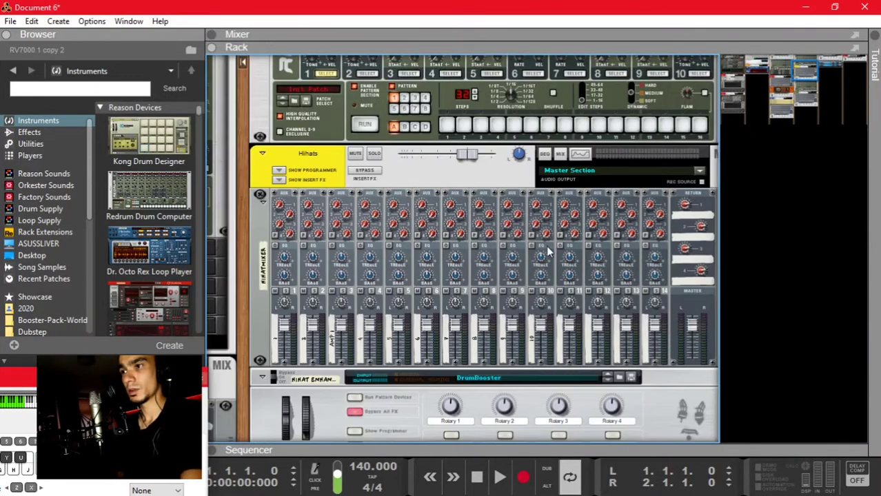
{"action": "scroll", "coordinate": [548, 252], "scroll_direction": "up", "scroll_amount": 1}
{"action": "scroll", "coordinate": [548, 252], "scroll_direction": "left", "scroll_amount": 5}
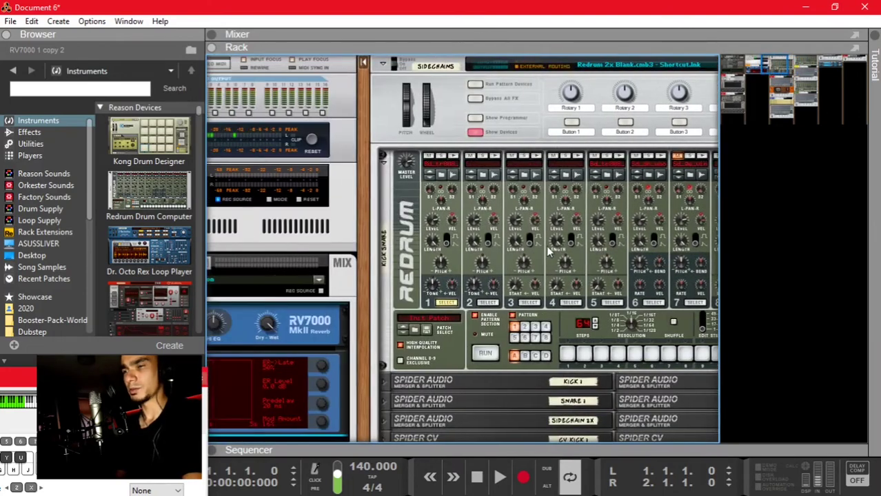
{"action": "scroll", "coordinate": [548, 252], "scroll_direction": "right", "scroll_amount": 1}
{"action": "scroll", "coordinate": [546, 245], "scroll_direction": "down", "scroll_amount": 3}
{"action": "scroll", "coordinate": [422, 280], "scroll_direction": "right", "scroll_amount": 1}
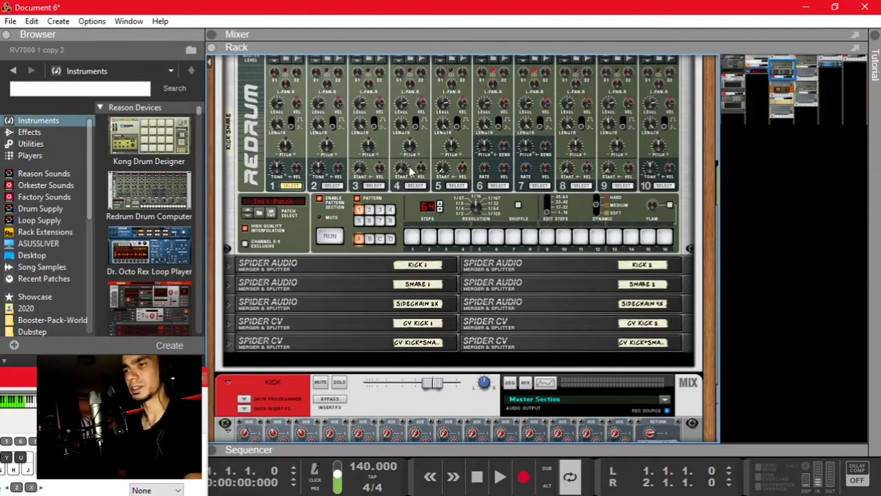
{"action": "key", "text": "F5"}
{"action": "key", "text": "F7"}
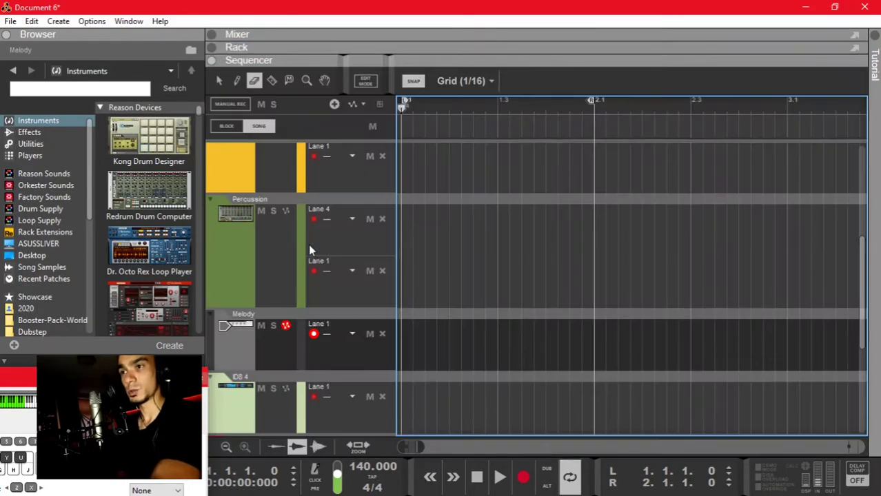
Review the sequencer tracks, the Snares and Hihats mixer channels, and the Sidechains, Hats and Melody devices in the rack
{"action": "scroll", "coordinate": [419, 311], "scroll_direction": "up", "scroll_amount": 10}
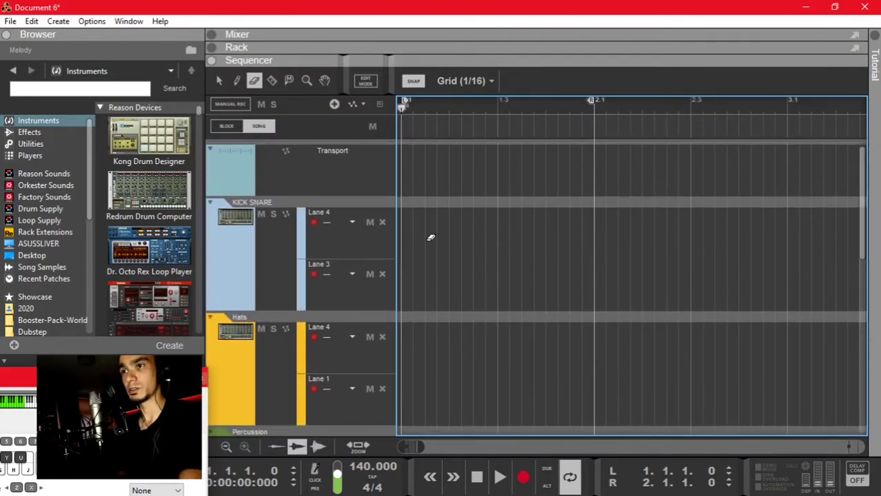
{"action": "key", "text": "F5"}
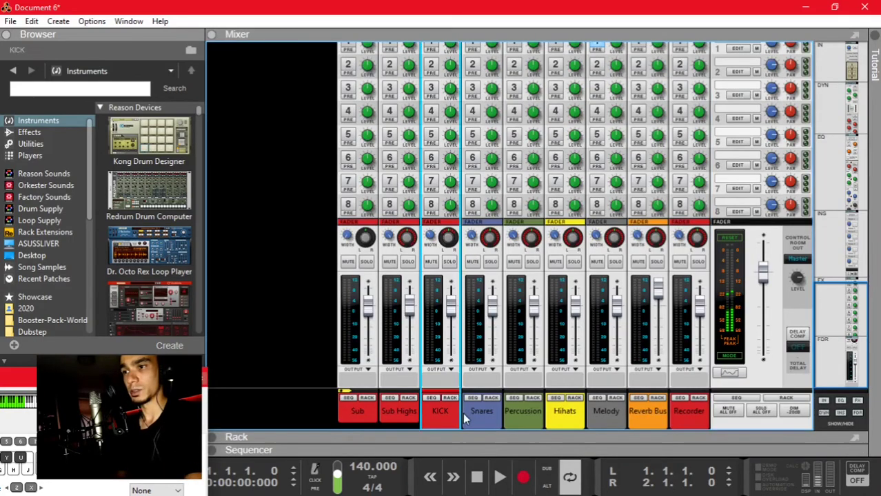
{"action": "left_click", "coordinate": [475, 412]}
{"action": "left_click", "coordinate": [549, 416]}
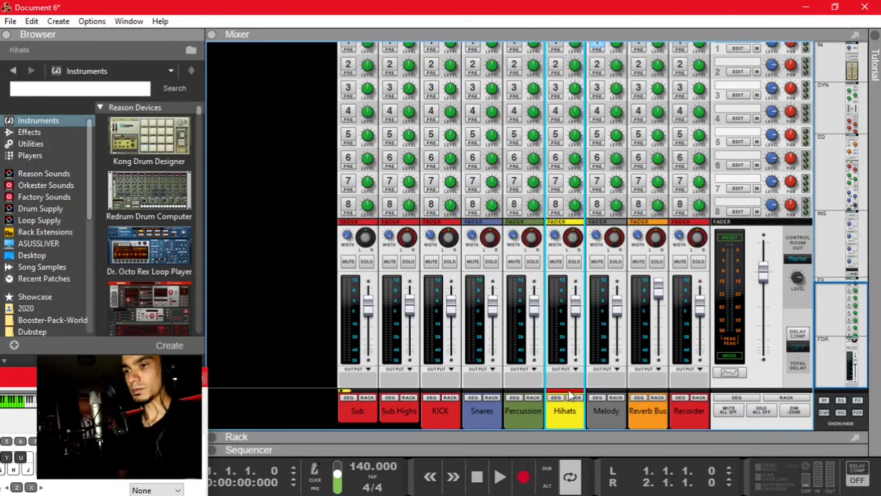
{"action": "key", "text": "F6"}
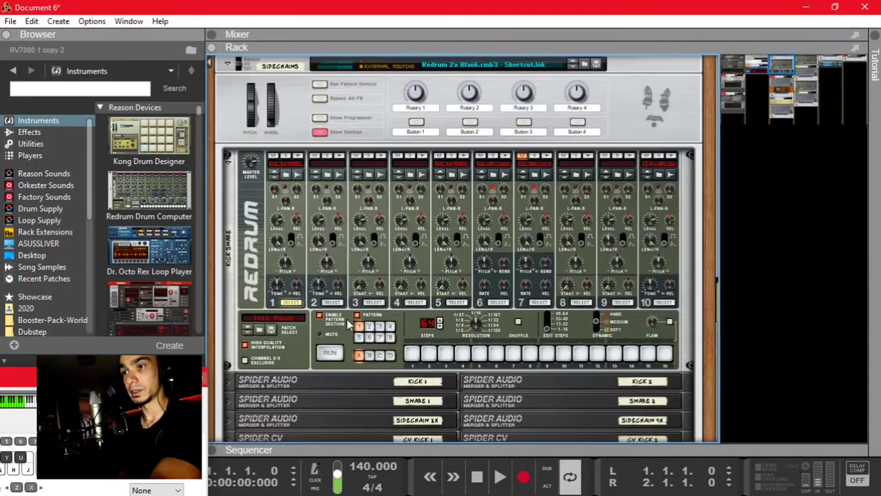
{"action": "scroll", "coordinate": [405, 271], "scroll_direction": "down", "scroll_amount": 2}
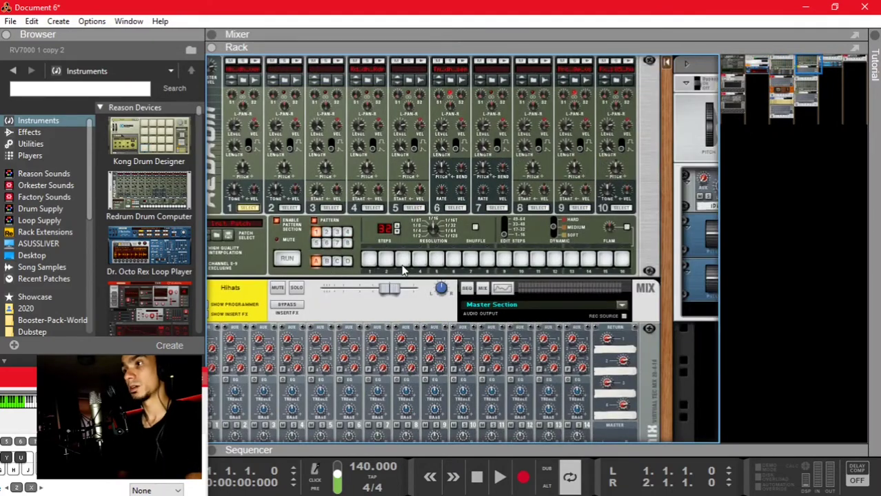
{"action": "scroll", "coordinate": [403, 269], "scroll_direction": "down", "scroll_amount": 4}
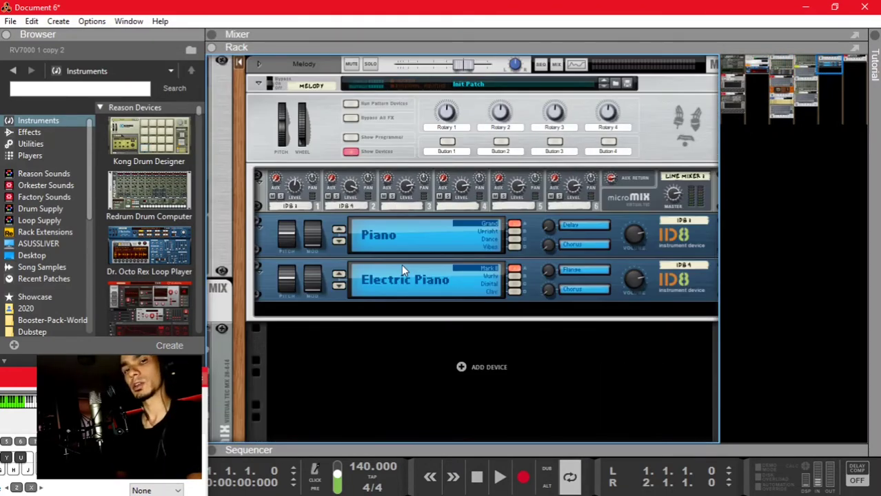
{"action": "scroll", "coordinate": [404, 270], "scroll_direction": "right", "scroll_amount": 5}
{"action": "scroll", "coordinate": [405, 270], "scroll_direction": "left", "scroll_amount": 8}
{"action": "scroll", "coordinate": [567, 233], "scroll_direction": "left", "scroll_amount": 2}
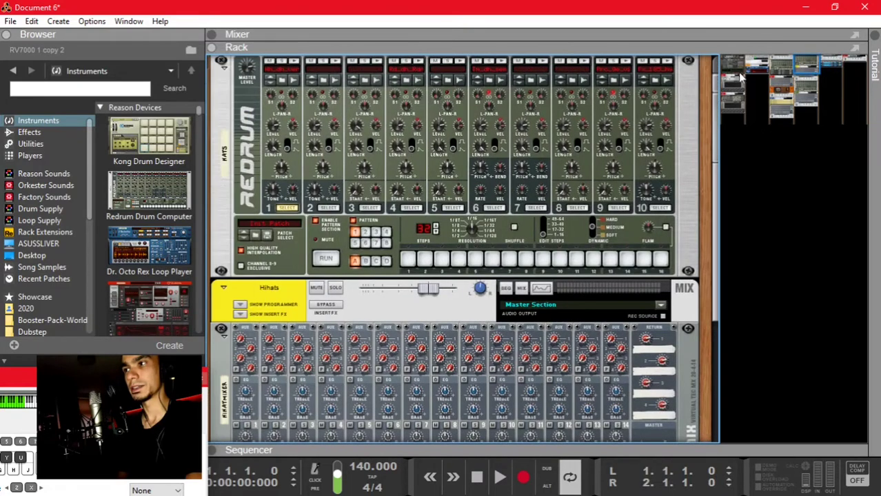
Delete the Sub Highs mix channel together with its Pulveriser and GQ-7 insert effects from the rack
{"action": "scroll", "coordinate": [567, 233], "scroll_direction": "down", "scroll_amount": 6}
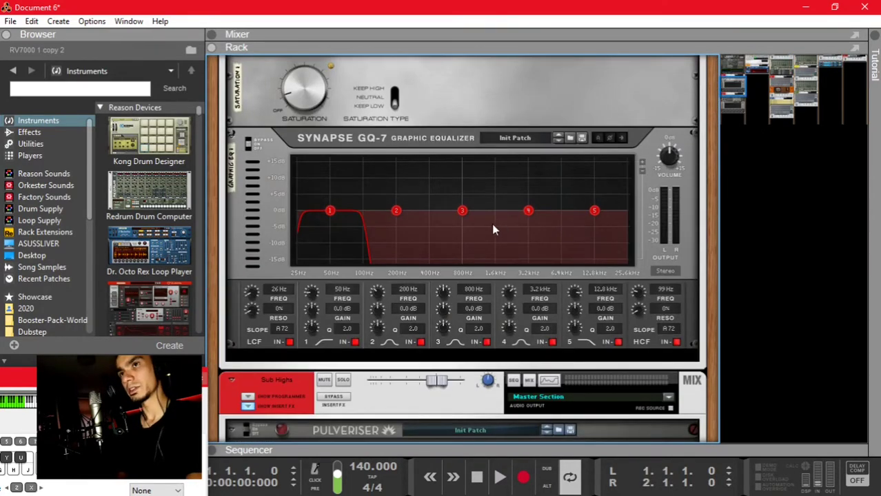
{"action": "scroll", "coordinate": [491, 223], "scroll_direction": "down", "scroll_amount": 4}
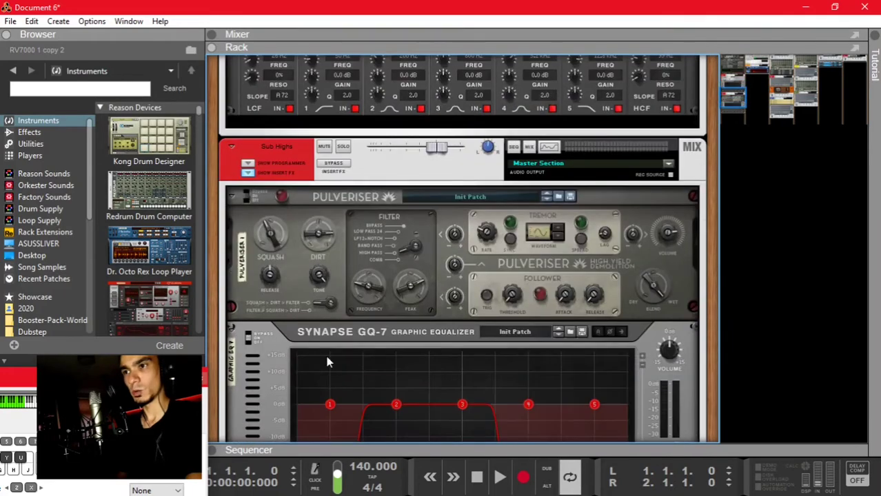
{"action": "left_click", "coordinate": [327, 362]}
{"action": "scroll", "coordinate": [328, 362], "scroll_direction": "down", "scroll_amount": 1}
{"action": "scroll", "coordinate": [264, 328], "scroll_direction": "up", "scroll_amount": 1}
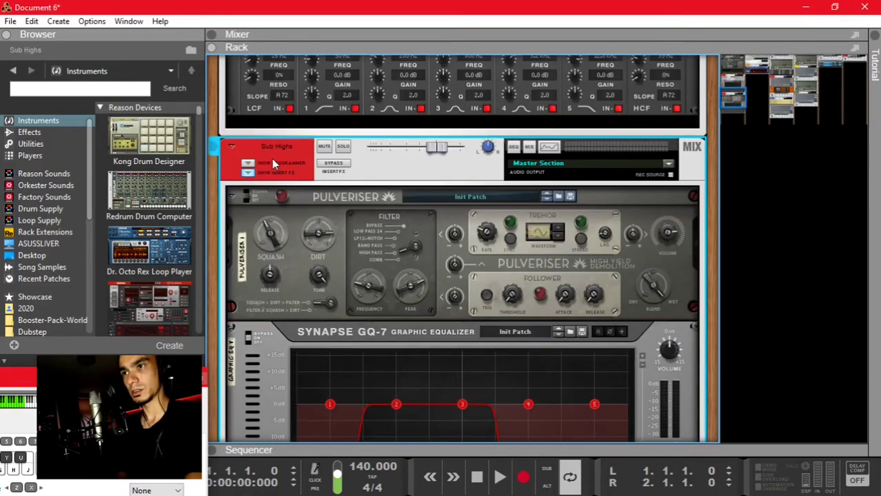
{"action": "left_click", "coordinate": [273, 162]}
{"action": "scroll", "coordinate": [324, 197], "scroll_direction": "up", "scroll_amount": 4}
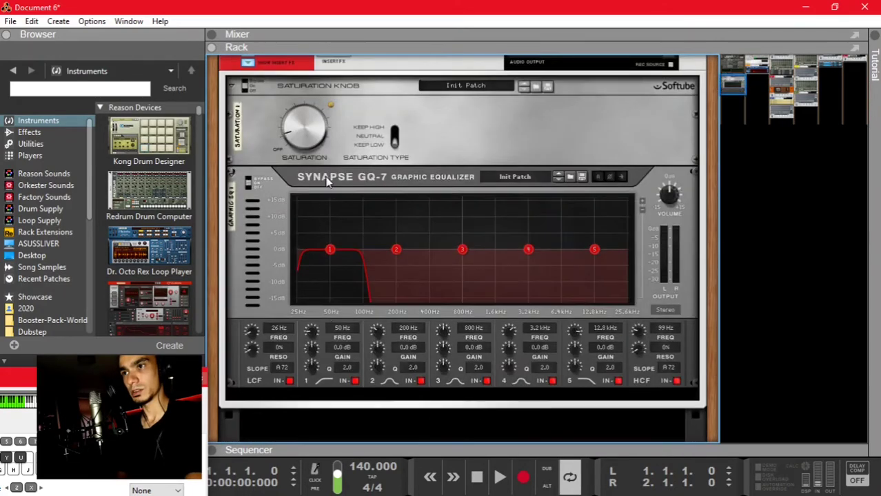
Delete the Synapse GQ-7 graphic equalizer from the Sub channel's insert effects, keeping the Saturation Knob
{"action": "left_click", "coordinate": [248, 239]}
{"action": "key", "text": "Delete"}
{"action": "scroll", "coordinate": [274, 179], "scroll_direction": "up", "scroll_amount": 4}
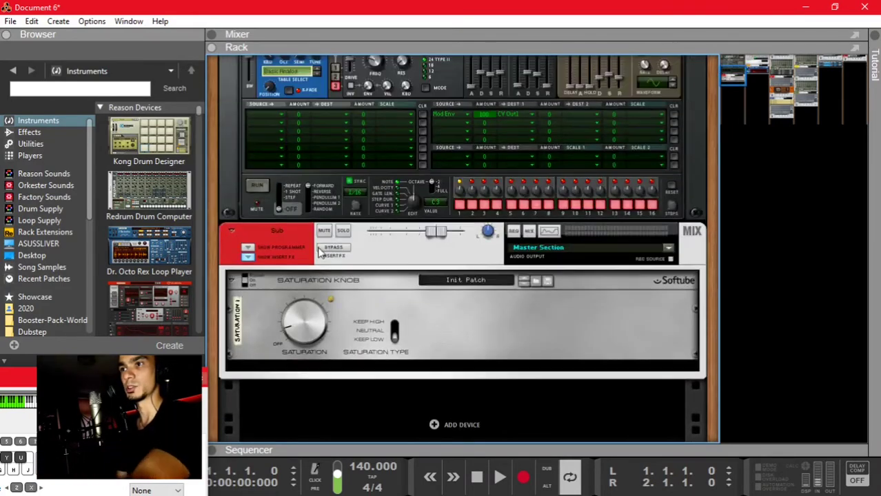
Find the Kick Enhancer Combinator below the KICK channel and show its devices
{"action": "scroll", "coordinate": [403, 317], "scroll_direction": "right", "scroll_amount": 10}
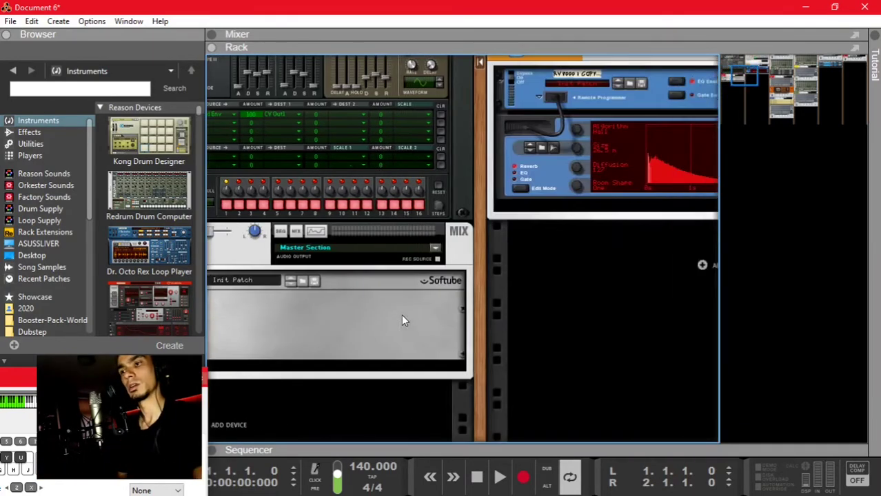
{"action": "scroll", "coordinate": [335, 250], "scroll_direction": "up", "scroll_amount": 4}
{"action": "scroll", "coordinate": [345, 371], "scroll_direction": "down", "scroll_amount": 3}
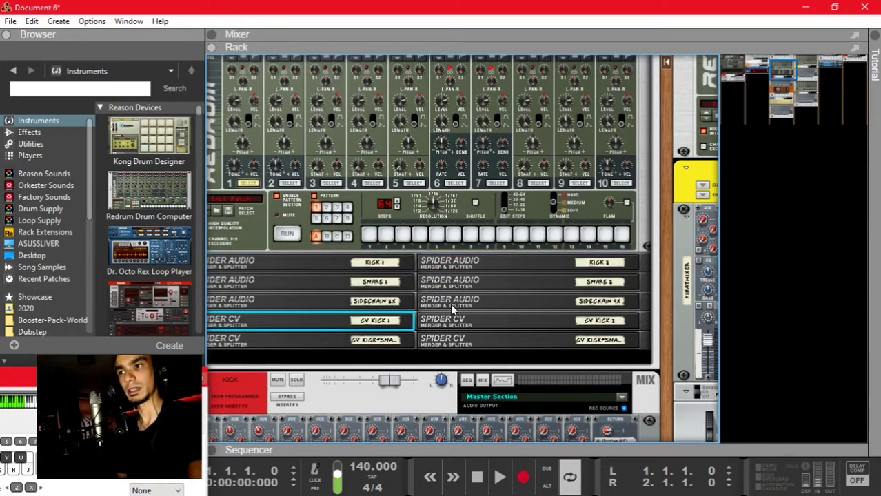
{"action": "scroll", "coordinate": [450, 303], "scroll_direction": "down", "scroll_amount": 6}
{"action": "scroll", "coordinate": [450, 304], "scroll_direction": "left", "scroll_amount": 2}
{"action": "scroll", "coordinate": [283, 320], "scroll_direction": "down", "scroll_amount": 10}
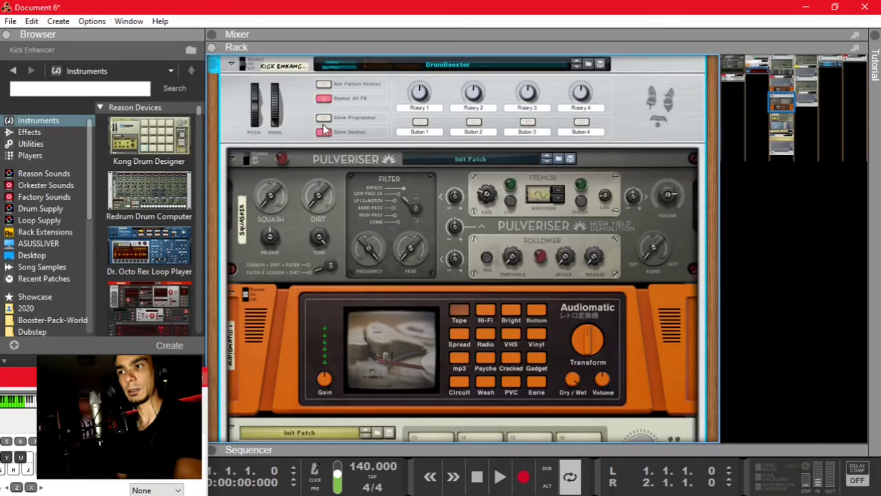
Return to the Hats Redrum and Hihats channel in the rack and close the floating on-screen piano keys window
{"action": "scroll", "coordinate": [324, 131], "scroll_direction": "up", "scroll_amount": 15}
{"action": "scroll", "coordinate": [344, 155], "scroll_direction": "right", "scroll_amount": 4}
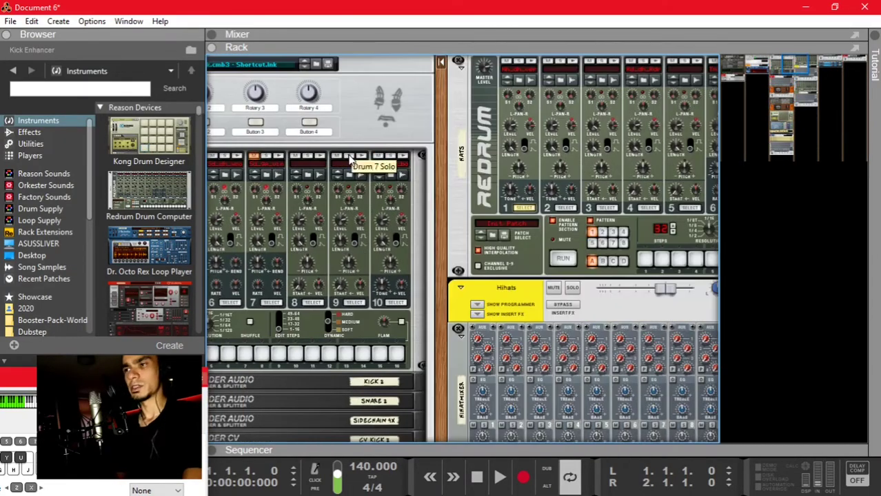
{"action": "scroll", "coordinate": [350, 160], "scroll_direction": "right", "scroll_amount": 5}
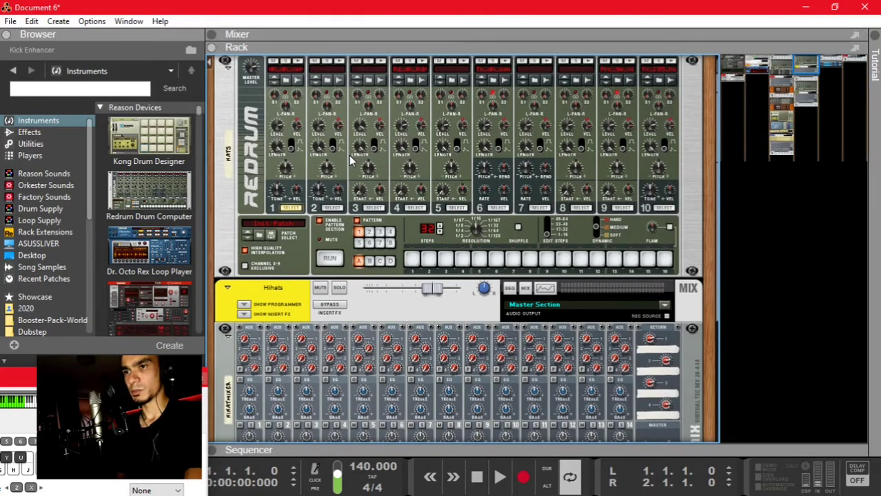
{"action": "left_click", "coordinate": [204, 377]}
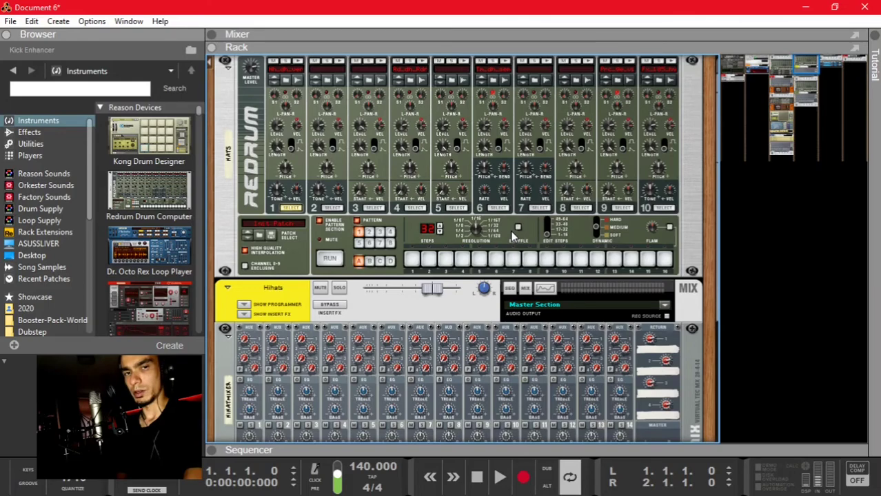
Delete the Electric Piano ID8 from the Melody Combinator, keeping the Piano ID8
{"action": "scroll", "coordinate": [511, 230], "scroll_direction": "right", "scroll_amount": 10}
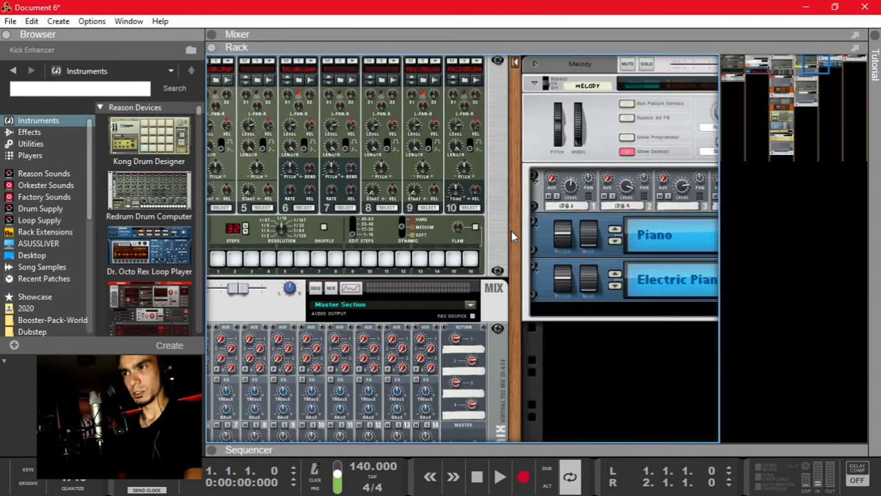
{"action": "left_click", "coordinate": [450, 283]}
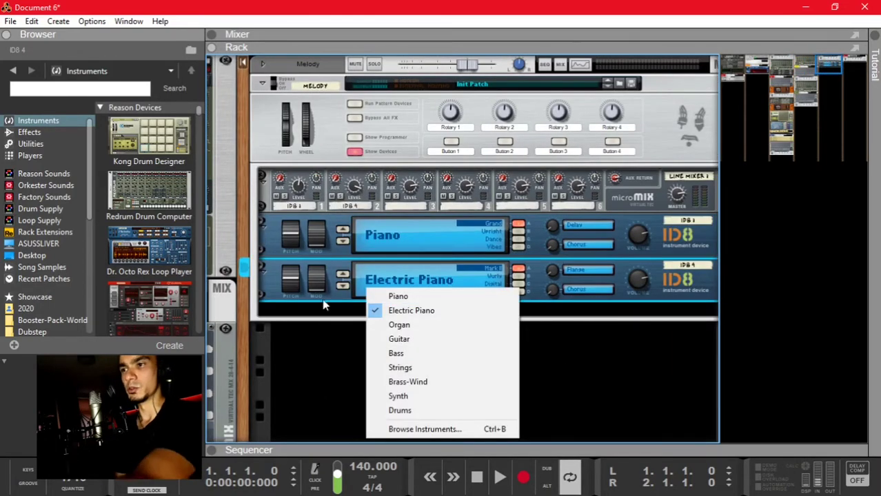
{"action": "left_click", "coordinate": [337, 292]}
{"action": "key", "text": "Delete"}
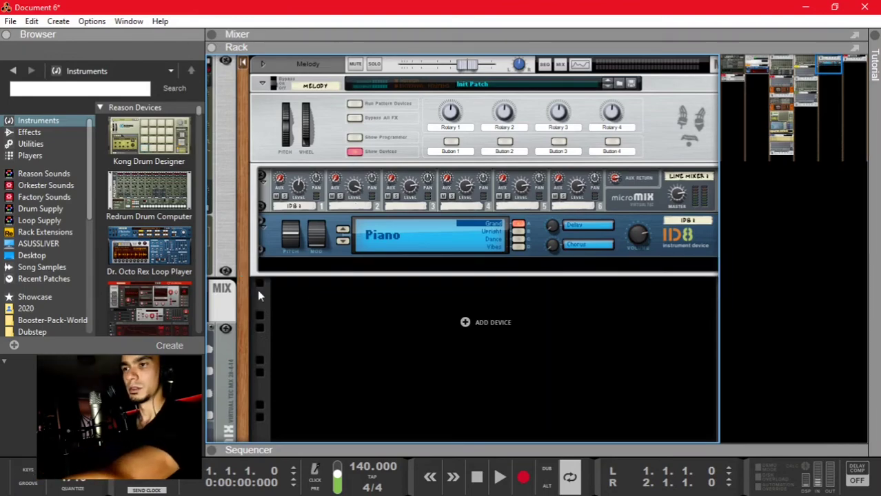
Look over the Recorder, Melody, Hihats and Sidechains devices across the rack columns
{"action": "scroll", "coordinate": [537, 256], "scroll_direction": "right", "scroll_amount": 6}
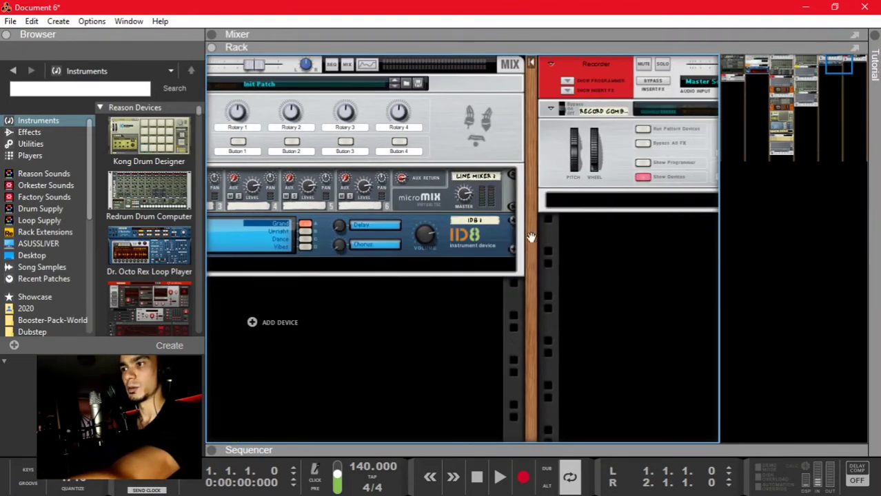
{"action": "left_click_drag", "start_coordinate": [531, 237], "coordinate": [682, 357]}
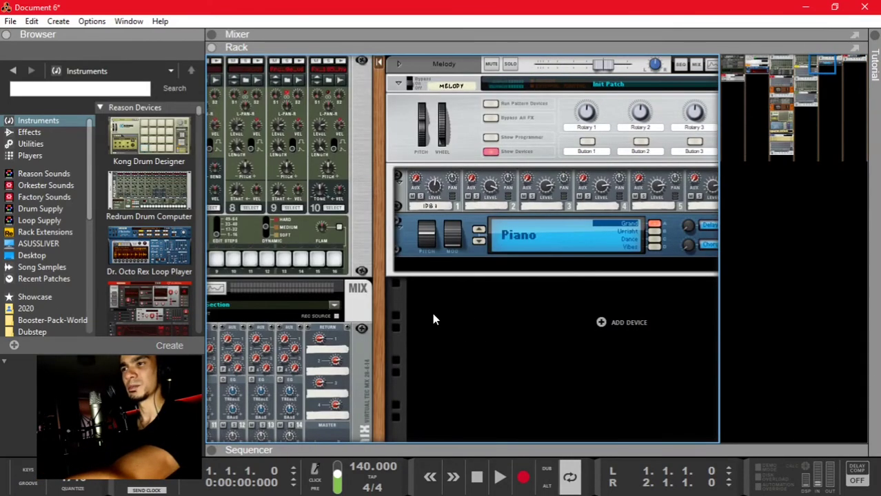
{"action": "left_click_drag", "start_coordinate": [387, 279], "coordinate": [822, 303]}
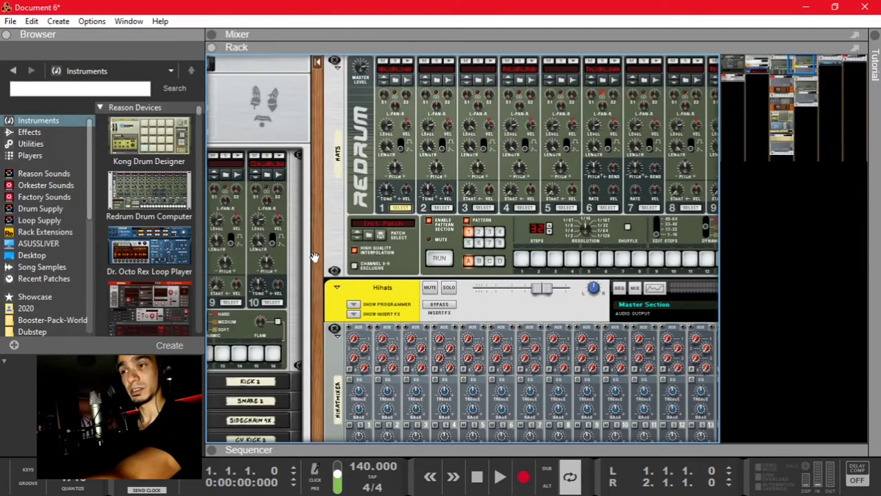
{"action": "left_click_drag", "start_coordinate": [318, 259], "coordinate": [758, 286]}
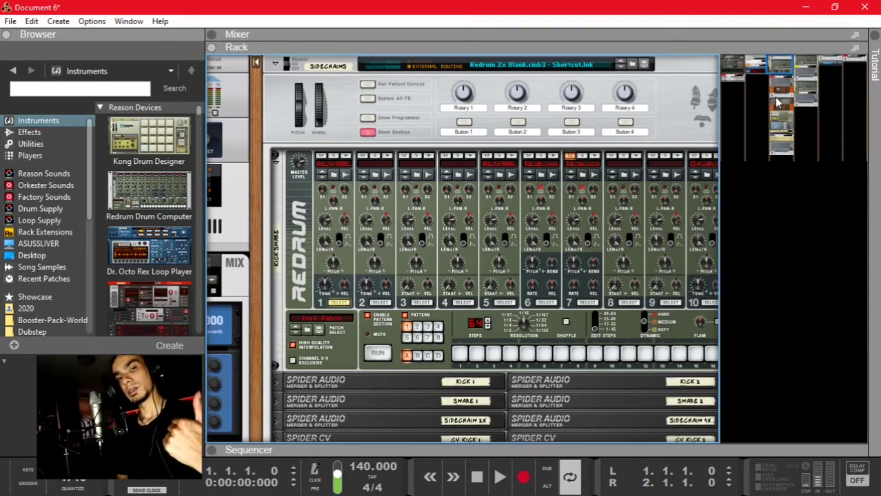
{"action": "left_click_drag", "start_coordinate": [771, 67], "coordinate": [798, 66]}
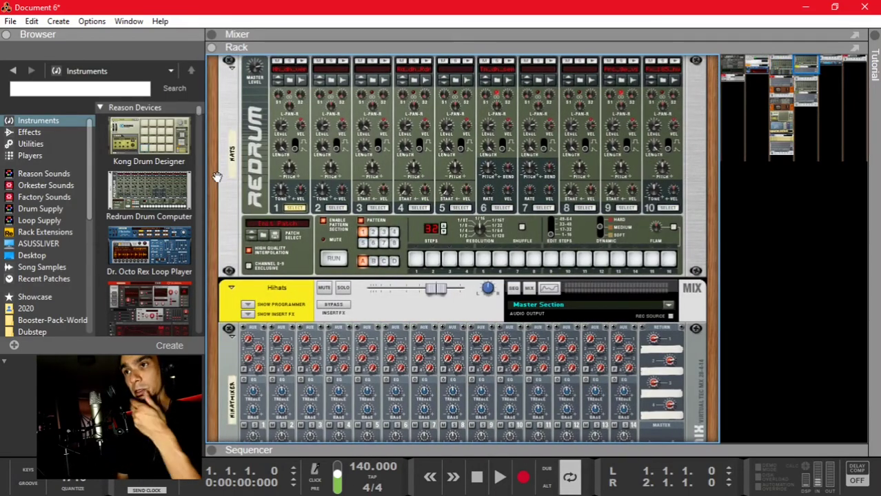
{"action": "left_click_drag", "start_coordinate": [215, 178], "coordinate": [200, 224]}
Inspect the rear cabling of the Sidechains Redrum, its Spider splitters and the kick mixer, and return to the rack's front
{"action": "key", "text": "Tab"}
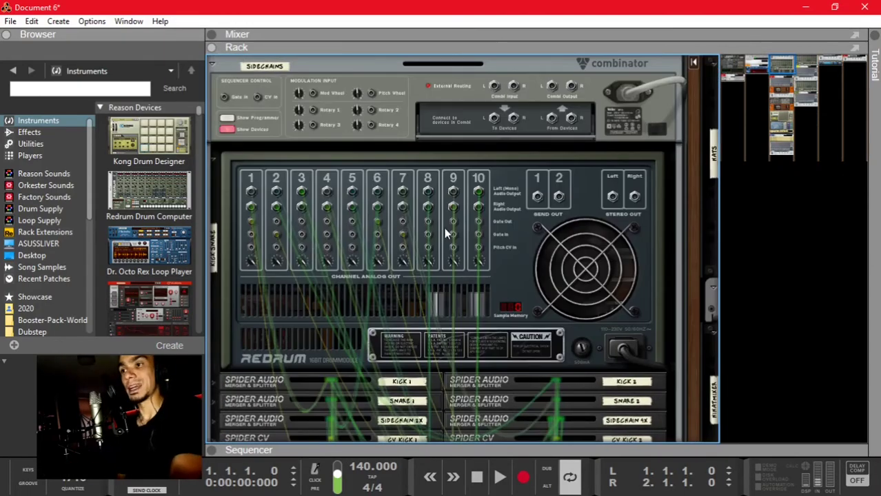
{"action": "scroll", "coordinate": [437, 250], "scroll_direction": "down", "scroll_amount": 20}
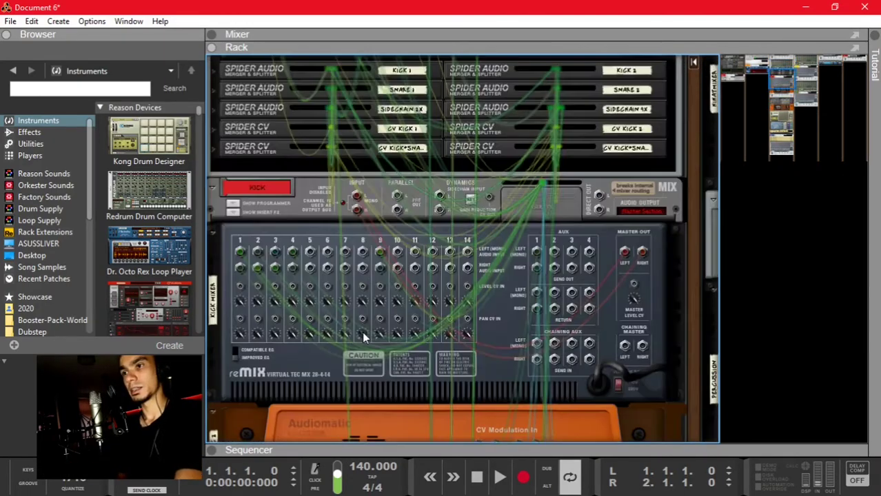
{"action": "key", "text": "Tab"}
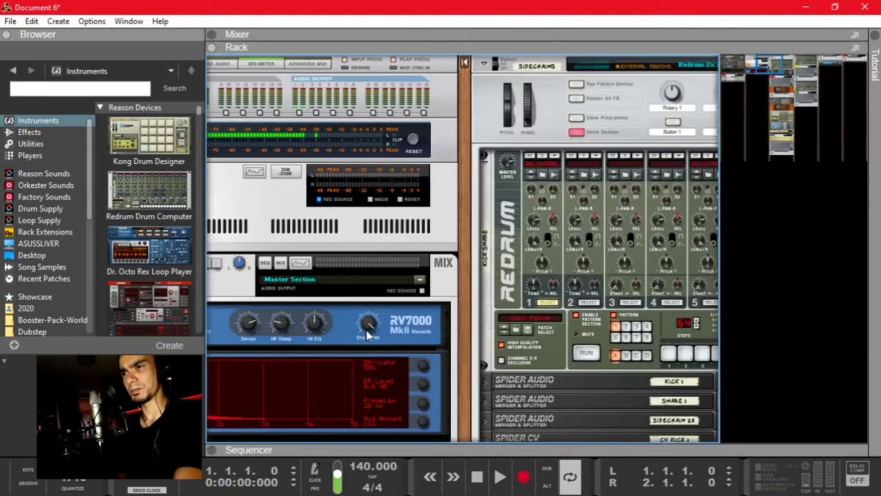